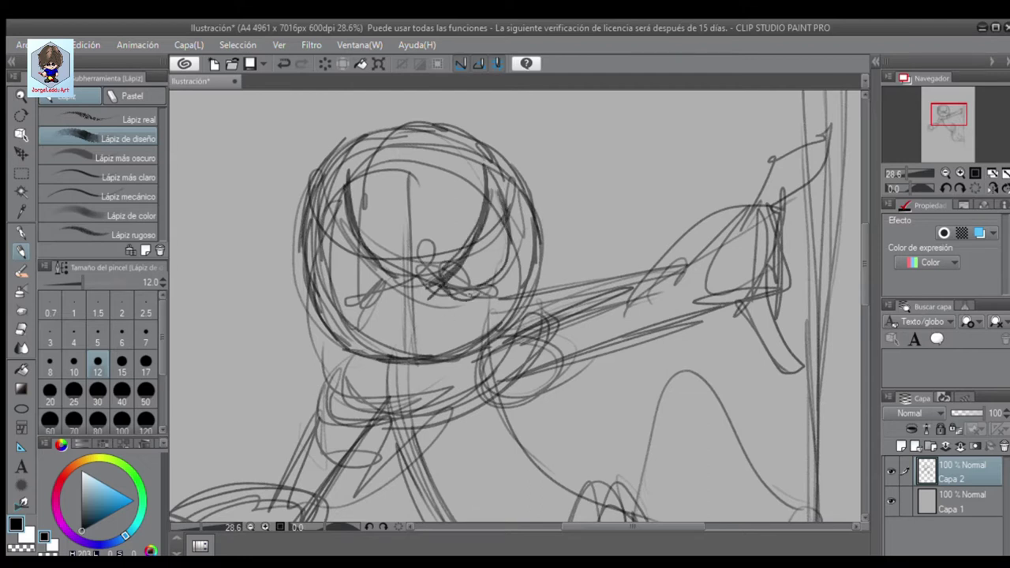
Darken the curved eye outlines on the sketched mask
left_click_drag(395, 279, 333, 316)
left_click_drag(335, 189, 399, 282)
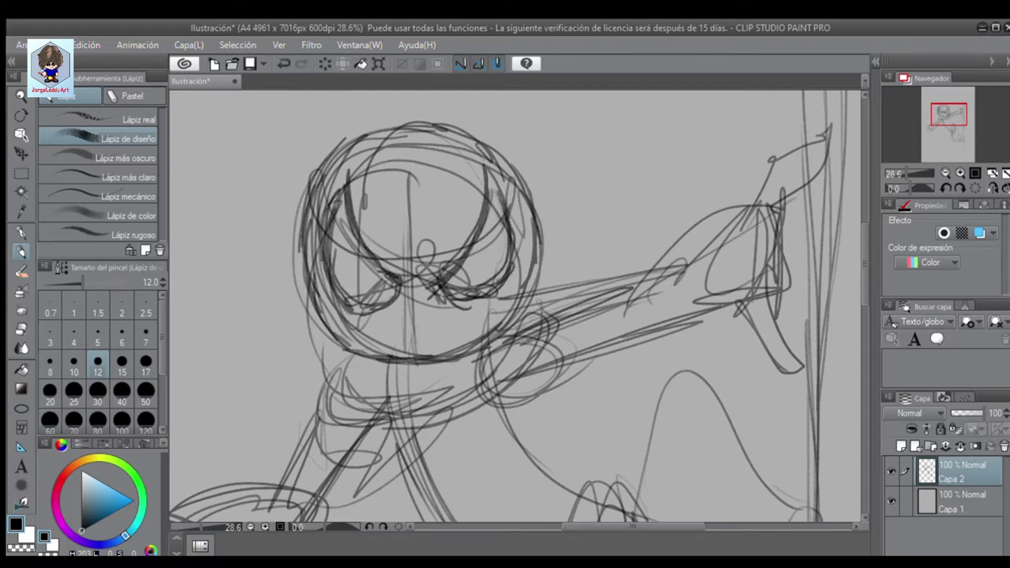
left_click_drag(322, 316, 444, 357)
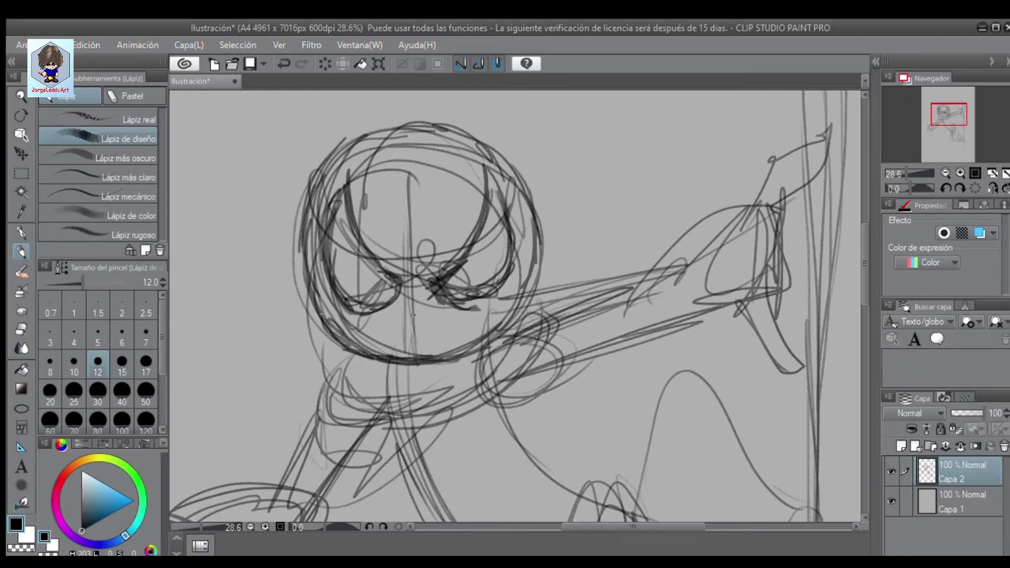
Reinforce the contour of the round head and the thick collar beneath it with darker pencil strokes
mouse_move(336, 352)
left_mouse_down()
mouse_move(357, 406)
mouse_move(489, 382)
mouse_move(529, 320)
mouse_move(538, 194)
left_mouse_up()
mouse_move(324, 399)
left_mouse_down()
mouse_move(393, 434)
mouse_move(528, 370)
left_mouse_up()
left_click_drag(344, 351, 323, 414)
Darken the torso edge below the collar and both sides of the lowered upper arm
left_click_drag(865, 253, 864, 274)
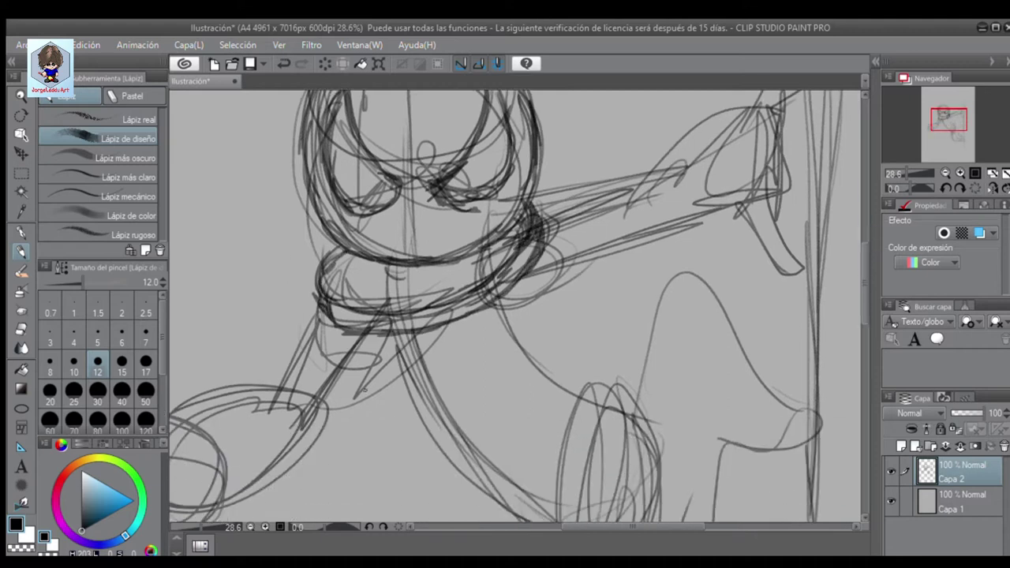
mouse_move(423, 312)
left_mouse_down()
mouse_move(314, 265)
mouse_move(452, 331)
mouse_move(447, 441)
left_mouse_up()
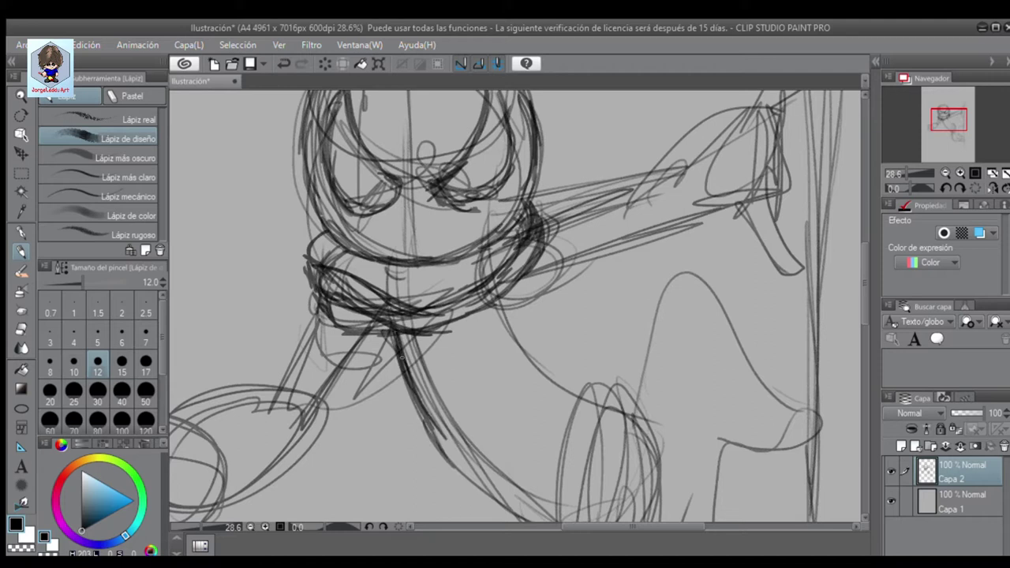
left_click_drag(316, 304, 294, 365)
left_click_drag(375, 338, 323, 394)
left_click_drag(316, 320, 277, 387)
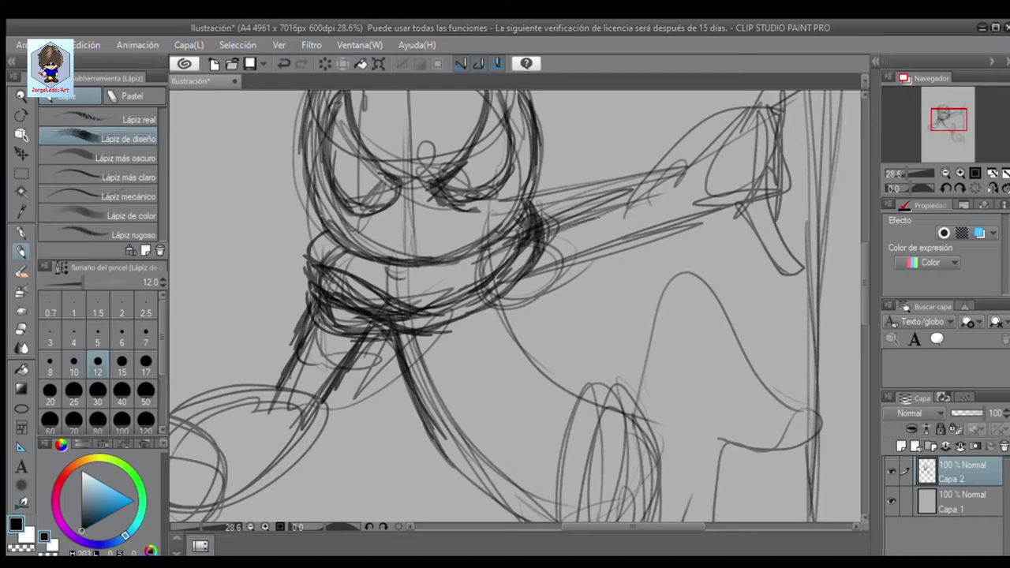
Strengthen the upper and lower contours of the arm reaching toward the wall
left_click_drag(644, 198, 542, 230)
left_click_drag(602, 208, 571, 218)
left_click_drag(543, 257, 510, 271)
scroll(861, 295, "up", 3)
mouse_move(721, 224)
left_mouse_down()
mouse_move(623, 306)
mouse_move(632, 297)
left_mouse_up()
left_click_drag(642, 338, 566, 368)
left_click_drag(731, 320, 616, 339)
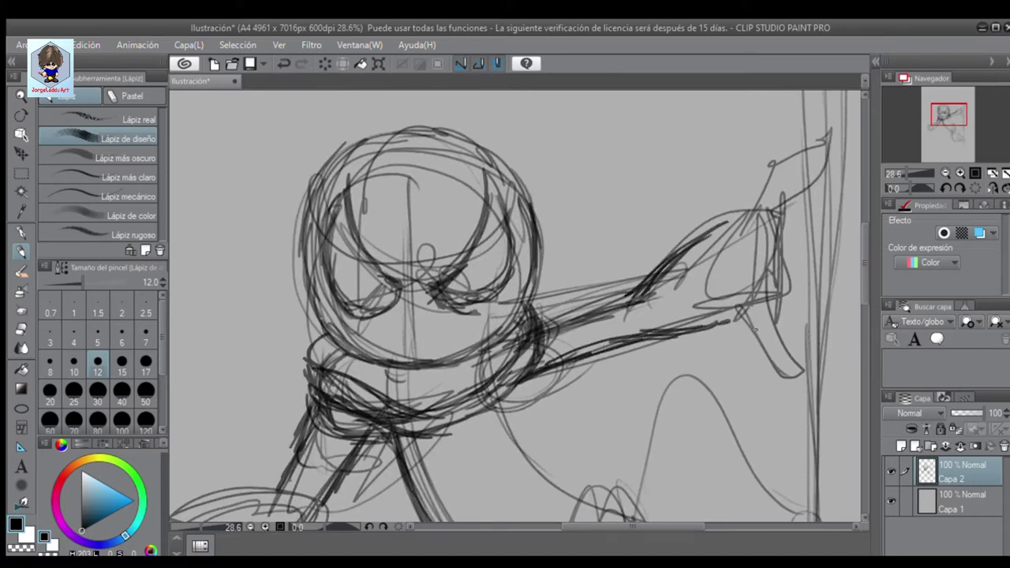
Define the thumb and fingers of the hand gripping the wall and darken the wall edge beside it
left_click_drag(674, 527, 705, 527)
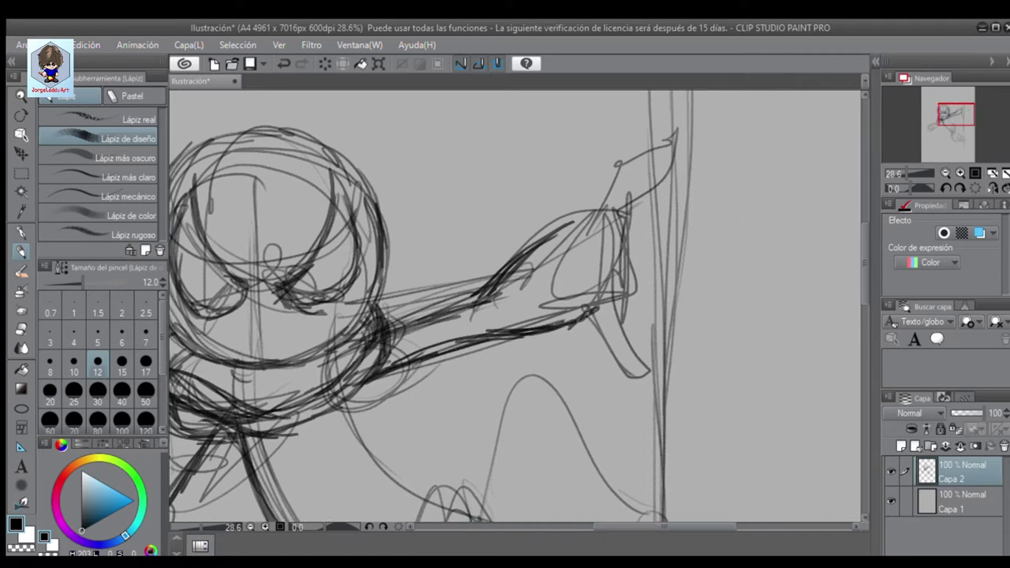
left_click_drag(594, 319, 670, 345)
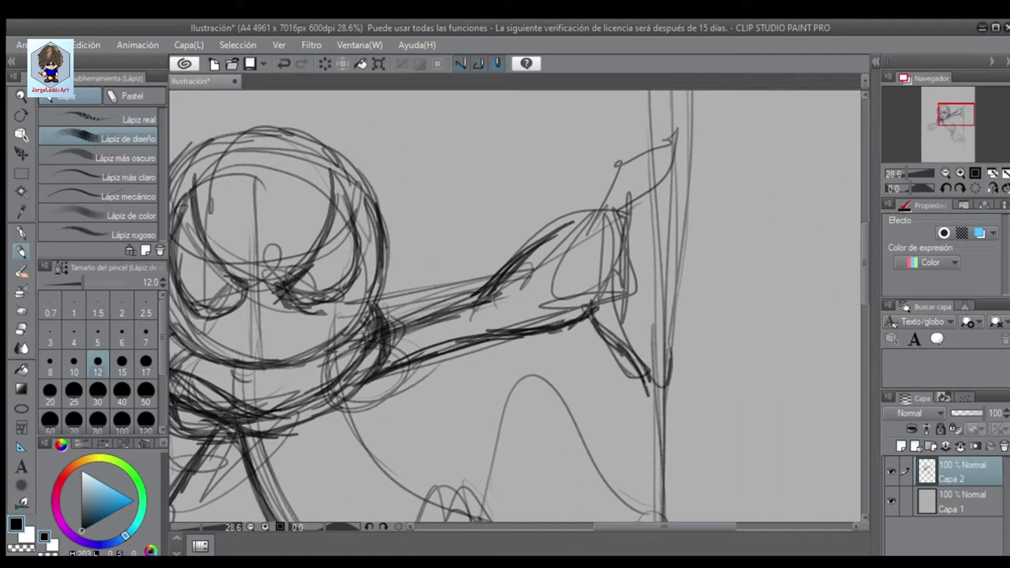
left_click_drag(591, 288, 646, 369)
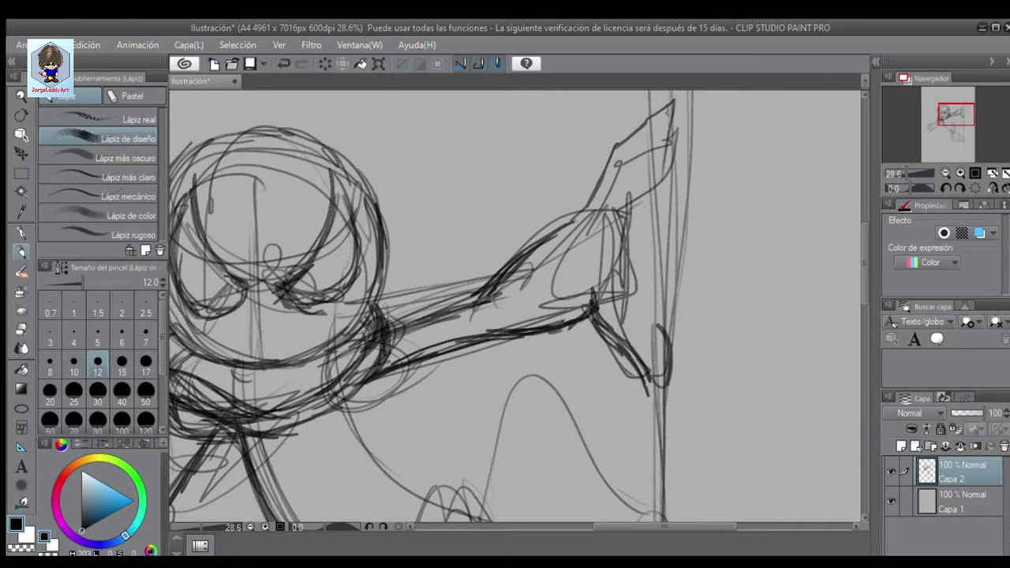
scroll(858, 278, "up", 3)
left_click_drag(673, 415, 659, 193)
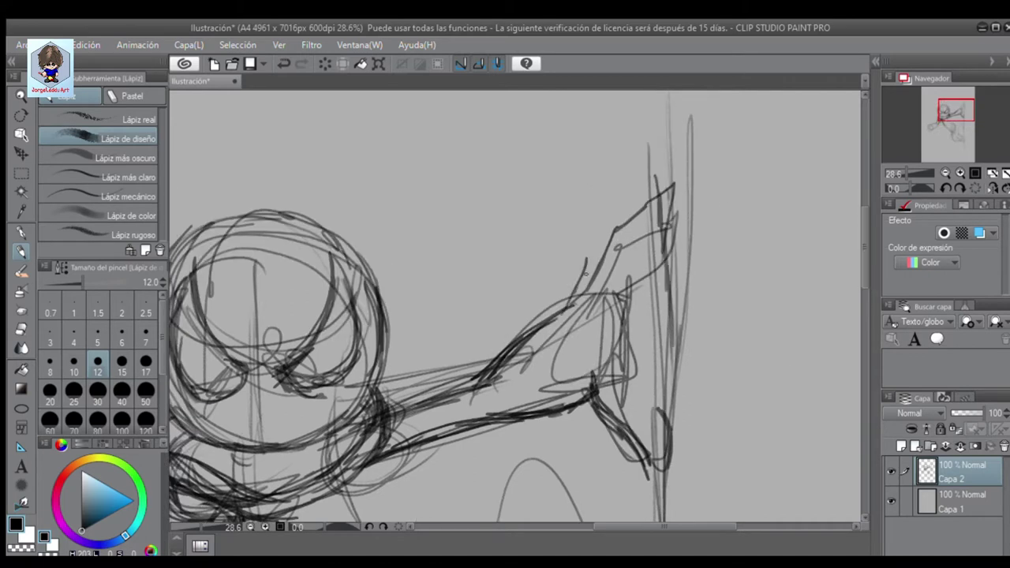
left_click_drag(587, 274, 663, 162)
left_click_drag(631, 316, 655, 411)
left_click_drag(624, 260, 691, 219)
mouse_move(568, 315)
left_mouse_down()
mouse_move(661, 248)
mouse_move(597, 306)
left_mouse_up()
Darken the contours of the torso and the bent knee in the sketch
scroll(661, 247, "down", 10)
left_click_drag(344, 195, 408, 277)
left_click_drag(284, 324, 450, 423)
left_click_drag(279, 240, 354, 339)
left_click_drag(273, 230, 457, 364)
mouse_move(470, 276)
left_mouse_down()
mouse_move(399, 418)
mouse_move(410, 438)
left_mouse_up()
Reinforce the outlines of the legs braced against the wall
scroll(513, 308, "down", 5)
left_click_drag(472, 131, 509, 292)
mouse_move(410, 332)
left_mouse_down()
mouse_move(494, 278)
mouse_move(537, 493)
left_mouse_up()
left_click_drag(608, 197, 631, 410)
left_click_drag(576, 276, 655, 142)
Darken the lowered forearm's contour and block in the shape of its hanging hand
scroll(631, 316, "up", 5)
scroll(902, 169, "down", 3)
scroll(902, 169, "up", 3)
mouse_move(505, 150)
left_mouse_down()
mouse_move(442, 253)
mouse_move(284, 347)
left_mouse_up()
scroll(668, 532, "down", 2)
left_click_drag(668, 532, 636, 532)
left_click_drag(474, 265, 379, 363)
left_click_drag(442, 348, 423, 426)
left_click_drag(490, 331, 419, 410)
left_click_drag(442, 272, 379, 371)
left_click_drag(430, 336, 387, 406)
mouse_move(458, 268)
left_mouse_down()
mouse_move(402, 315)
mouse_move(497, 351)
mouse_move(379, 375)
left_mouse_up()
Sketch the wrist and fingers of the hanging hand
scroll(854, 197, "down", 4)
key("p")
scroll(516, 284, "up", 3)
key("p")
mouse_move(426, 264)
left_mouse_down()
mouse_move(359, 335)
mouse_move(339, 457)
left_mouse_up()
mouse_move(387, 374)
left_mouse_down()
mouse_move(371, 461)
mouse_move(442, 430)
left_mouse_up()
left_click_drag(418, 379, 442, 438)
left_click_drag(363, 335, 473, 245)
left_click_drag(901, 167, 896, 167)
left_click_drag(689, 400, 586, 534)
Sketch web lines on the mask, radiating from the point between the eyes
scroll(559, 308, "up", 2)
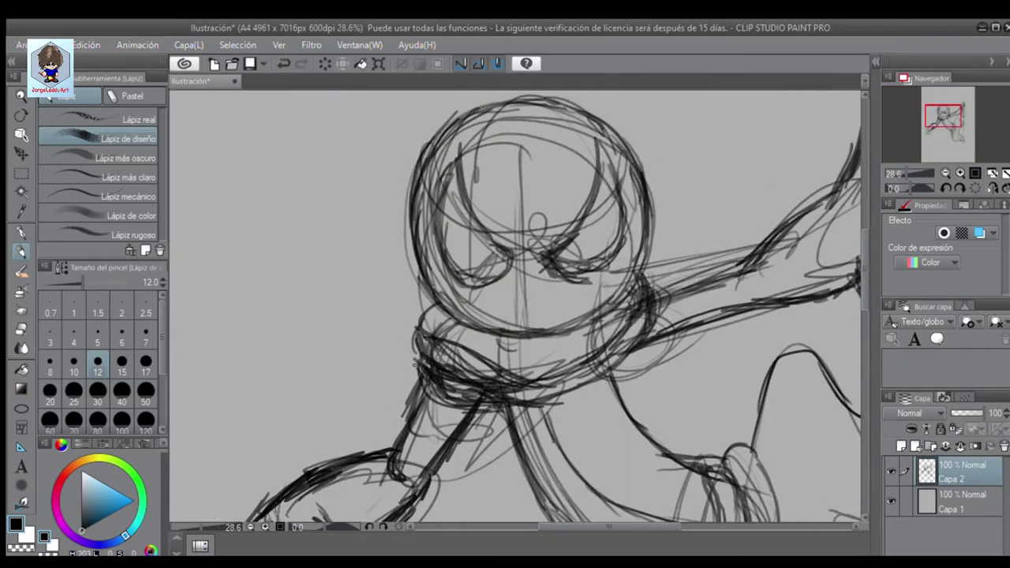
left_click_drag(522, 260, 490, 325)
mouse_move(529, 236)
left_mouse_down()
mouse_move(505, 126)
mouse_move(457, 170)
left_mouse_up()
left_click_drag(513, 264, 450, 315)
left_click_drag(625, 158, 627, 264)
left_click_drag(553, 241, 647, 193)
Sketch the building ledge below the figure and extend the wall edge up to the page's upper border
left_click_drag(907, 167, 882, 167)
left_click_drag(418, 419, 505, 412)
left_click_drag(505, 402, 584, 512)
left_click_drag(576, 407, 606, 511)
left_click_drag(397, 399, 603, 395)
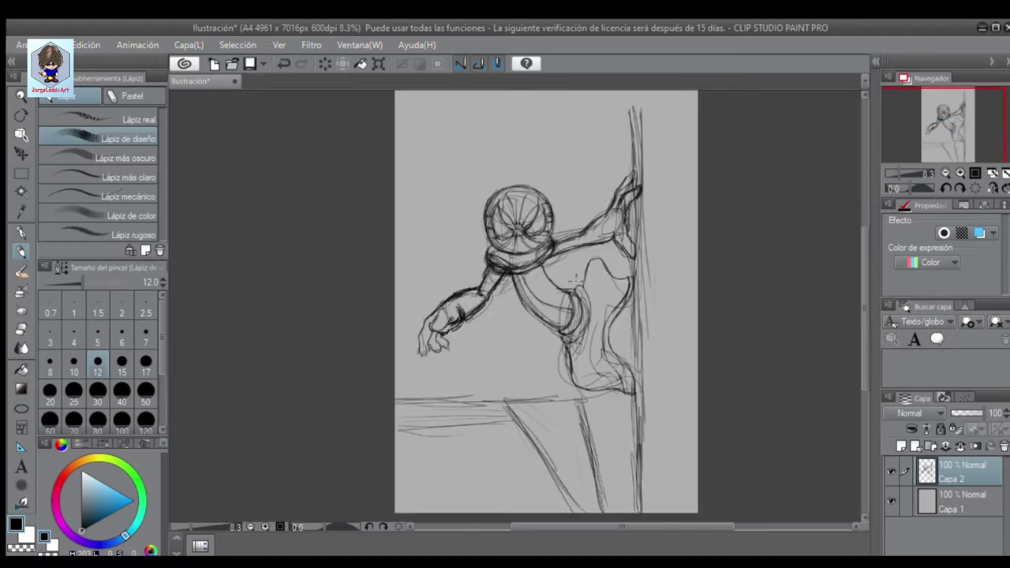
left_click_drag(637, 151, 636, 90)
Add a new layer above Capa 1 and sketch distant buildings with a spired tower behind the figure
left_click(902, 500)
key("ctrl+shift+n")
left_click_drag(434, 388, 425, 239)
left_click_drag(426, 189, 430, 379)
left_click_drag(619, 92, 545, 207)
left_click_drag(396, 209, 430, 207)
mouse_move(418, 237)
left_mouse_down()
mouse_move(478, 236)
mouse_move(446, 158)
left_mouse_up()
left_click_drag(450, 169, 450, 134)
left_click_drag(396, 146, 419, 209)
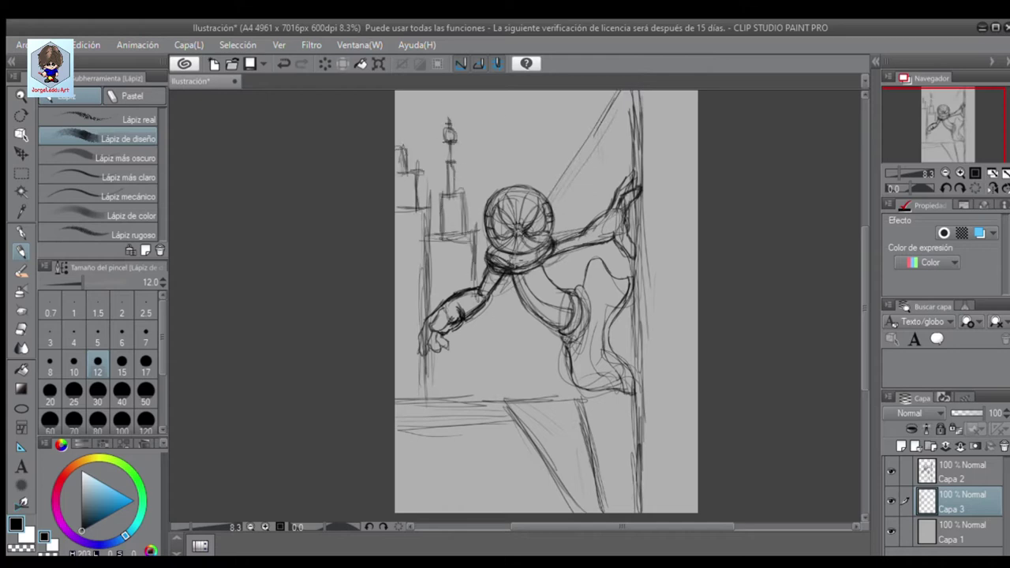
Sketch a crenellated building behind the head and vertical building edges beside the wall
left_click_drag(479, 298, 478, 404)
left_click_drag(397, 410, 509, 399)
left_click_drag(474, 170, 552, 150)
left_click_drag(461, 210, 502, 207)
left_click_drag(566, 237, 562, 129)
left_click_drag(568, 91, 572, 201)
left_click_drag(600, 91, 595, 212)
left_click_drag(561, 197, 574, 295)
Build up the ledge below the figure with horizontal edges, a slanted side and vertical divisions
left_click_drag(396, 399, 582, 394)
left_click_drag(396, 434, 501, 426)
left_click_drag(473, 418, 553, 513)
mouse_move(396, 466)
left_mouse_down()
mouse_move(521, 462)
mouse_move(553, 480)
left_mouse_up()
left_click_drag(415, 485, 412, 513)
left_click_drag(495, 488, 495, 513)
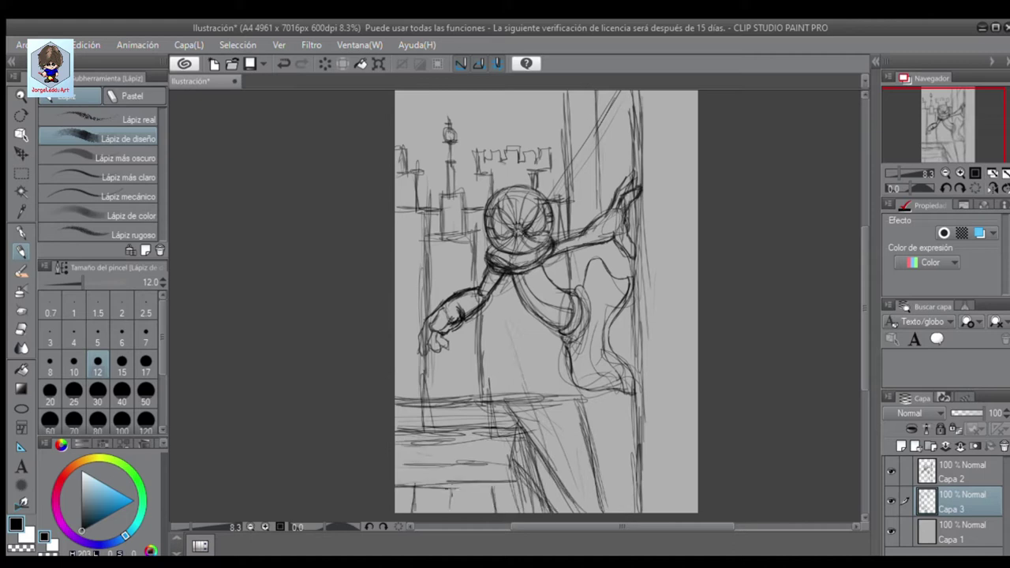
Fill the foreground building below the ledge with crossing texture lines and shade its slanted side
left_click_drag(399, 467, 517, 461)
left_click_drag(517, 477, 556, 513)
left_click_drag(577, 387, 575, 505)
left_click_drag(585, 388, 584, 509)
left_click_drag(517, 360, 564, 481)
mouse_move(396, 395)
left_mouse_down()
mouse_move(536, 385)
mouse_move(568, 505)
left_mouse_up()
left_click_drag(409, 509, 565, 394)
left_click_drag(396, 407, 509, 410)
left_click_drag(533, 438, 562, 513)
left_click_drag(513, 387, 677, 316)
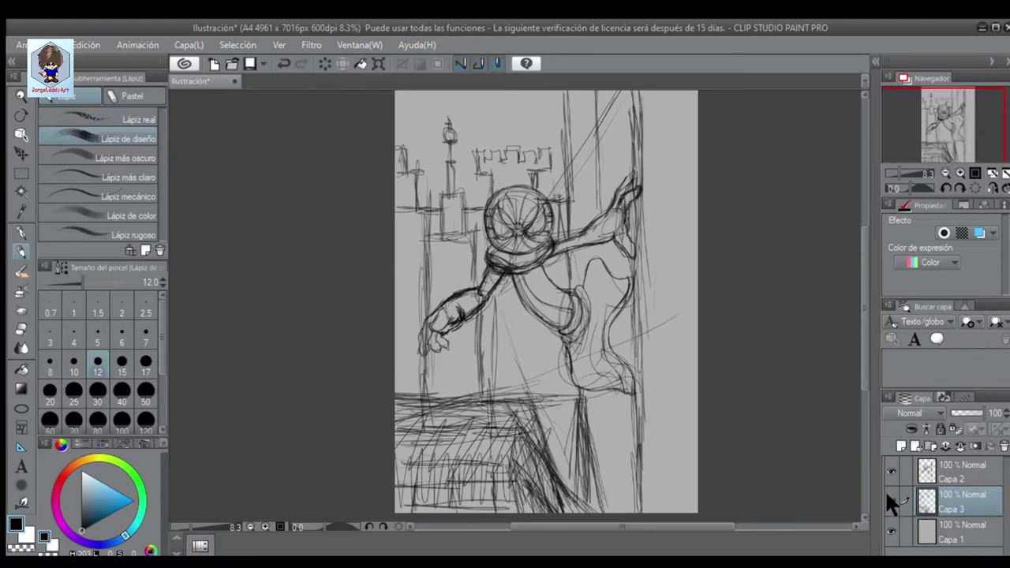
Prepare for inking by hiding Capa 3, setting Capa 2's opacity to 47% and adding a vector layer above it
left_click(891, 502)
left_click(922, 473)
left_click_drag(983, 413, 969, 413)
left_click(902, 446)
left_click_drag(890, 173, 903, 165)
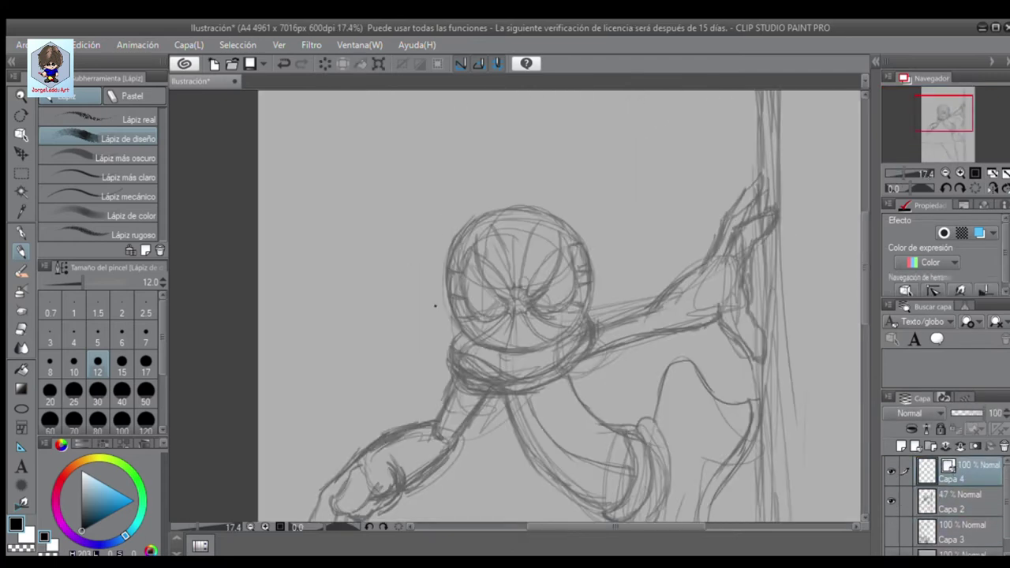
left_click(21, 404)
left_click(98, 335)
left_click_drag(454, 211, 590, 346)
key("ctrl+z")
left_click(142, 171)
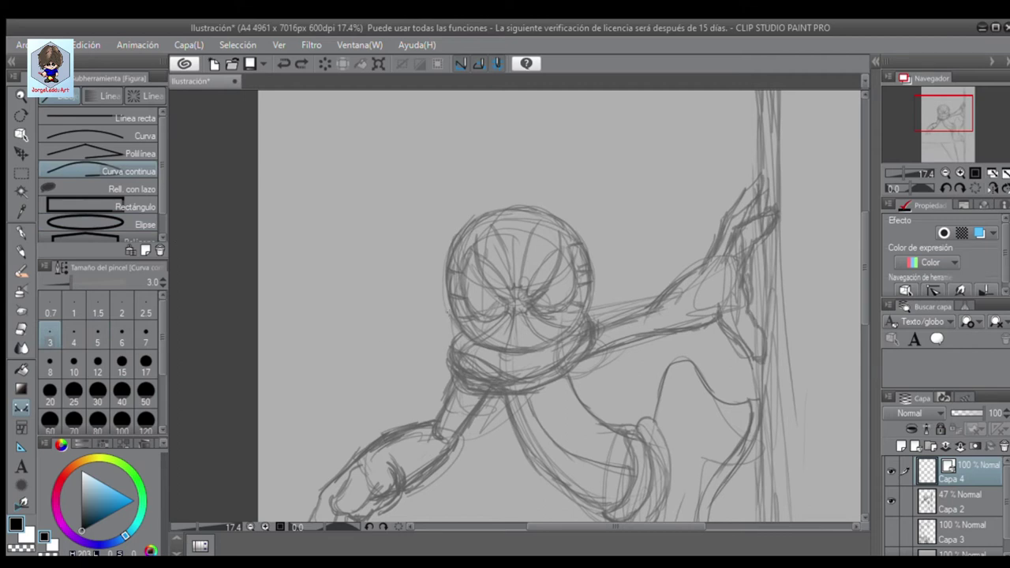
Ink the head as a size 15 ellipse and transform it to fit the sketched head
left_click(95, 229)
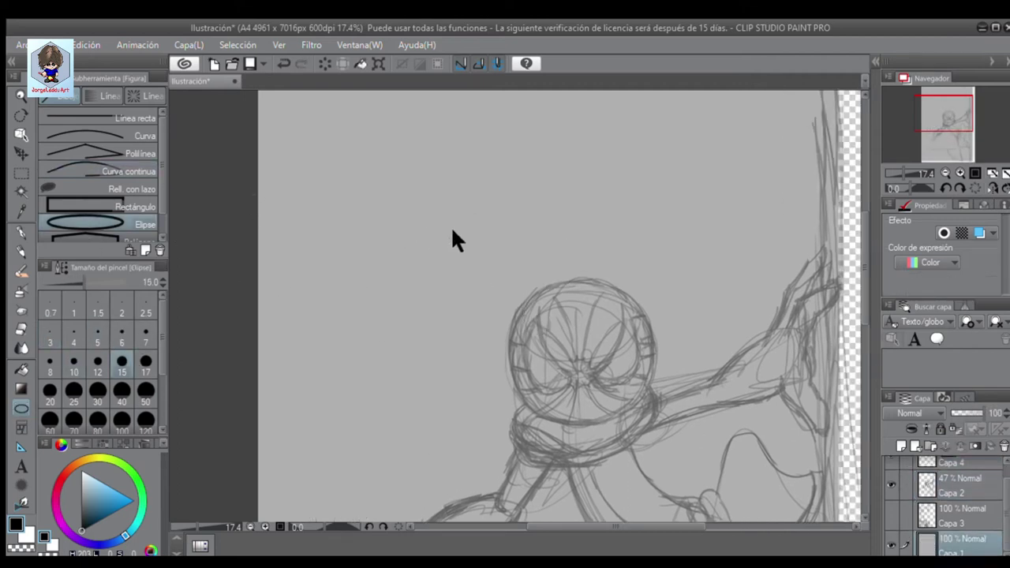
left_click_drag(576, 525, 601, 525)
left_click_drag(420, 302, 560, 442)
key("ctrl+t")
left_click_drag(489, 371, 487, 355)
left_click_drag(561, 428, 576, 422)
left_click_drag(412, 279, 409, 275)
key("Return")
Ink the outer outline of the mask eye nearest the raised arm with the G pen at size 15
key("p")
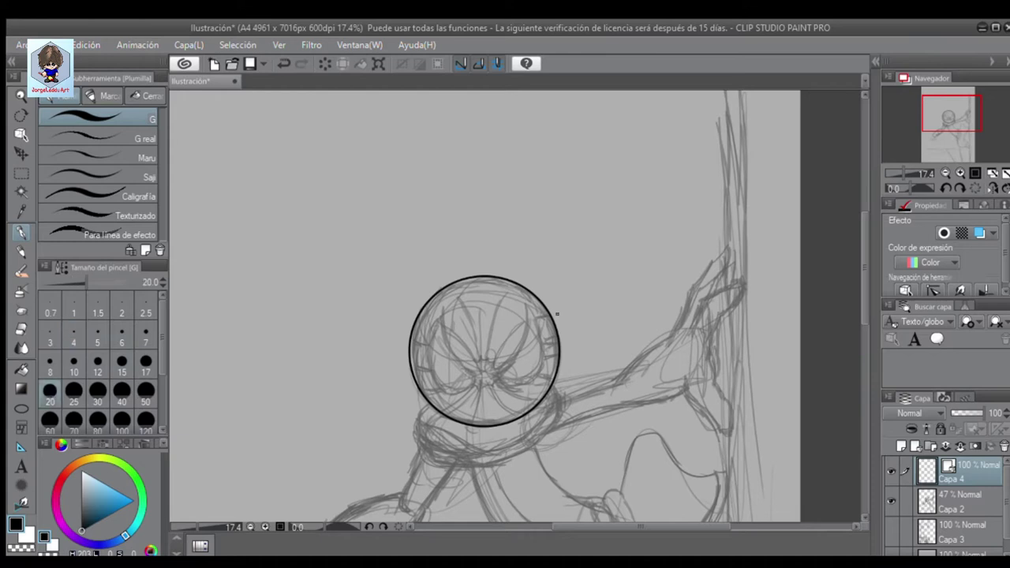
scroll(518, 485, "up", 3)
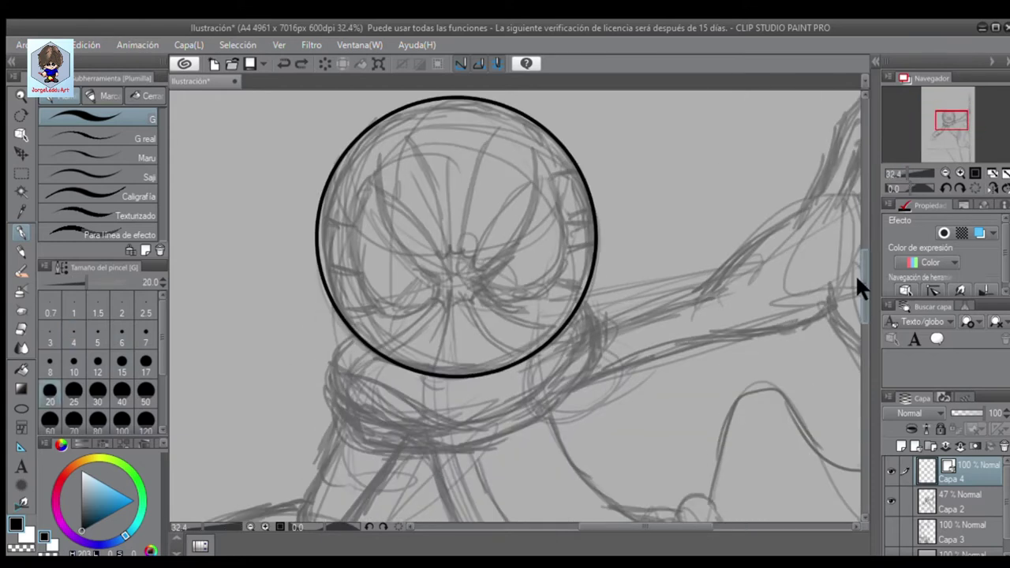
left_click(120, 364)
mouse_move(481, 284)
left_mouse_down()
mouse_move(530, 215)
mouse_move(545, 162)
left_mouse_up()
key("ctrl+z")
left_click_drag(907, 189, 919, 189)
left_click_drag(661, 350, 519, 322)
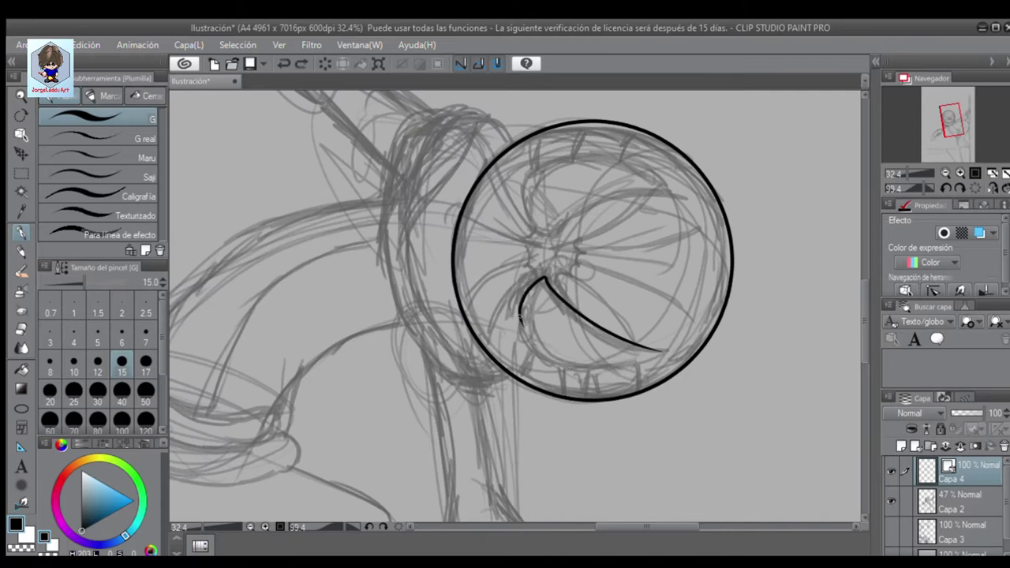
left_click(905, 187)
scroll(857, 275, "up", 3)
mouse_move(492, 387)
left_mouse_down()
mouse_move(563, 261)
mouse_move(588, 317)
left_mouse_up()
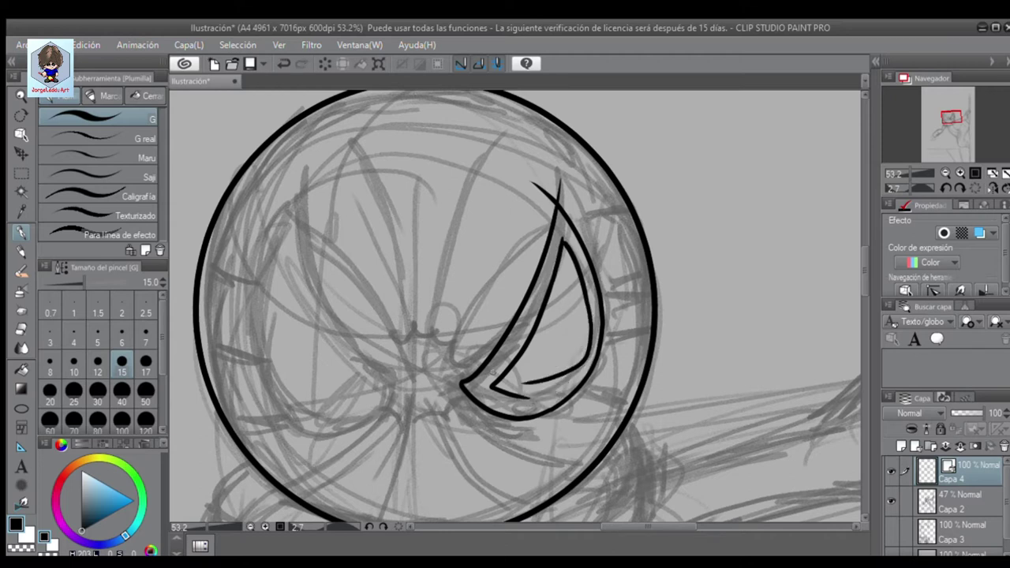
Complete the inner outline of the same eye with a smooth curved stroke
left_click(906, 173)
left_click(907, 188)
left_click_drag(430, 272, 473, 398)
key("ctrl+z")
left_click_drag(438, 254, 491, 384)
key("ctrl+z")
left_click_drag(410, 283, 473, 387)
key("ctrl+z")
left_click_drag(408, 279, 491, 386)
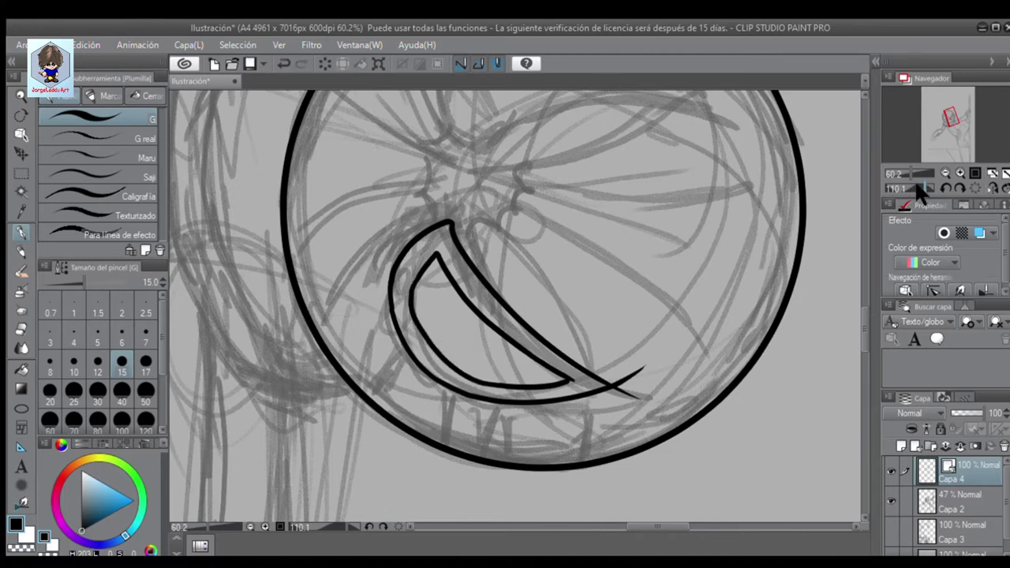
Trim the overshooting line ends at the eye's upper tip with the Vector eraser
left_click(906, 186)
left_click(19, 504)
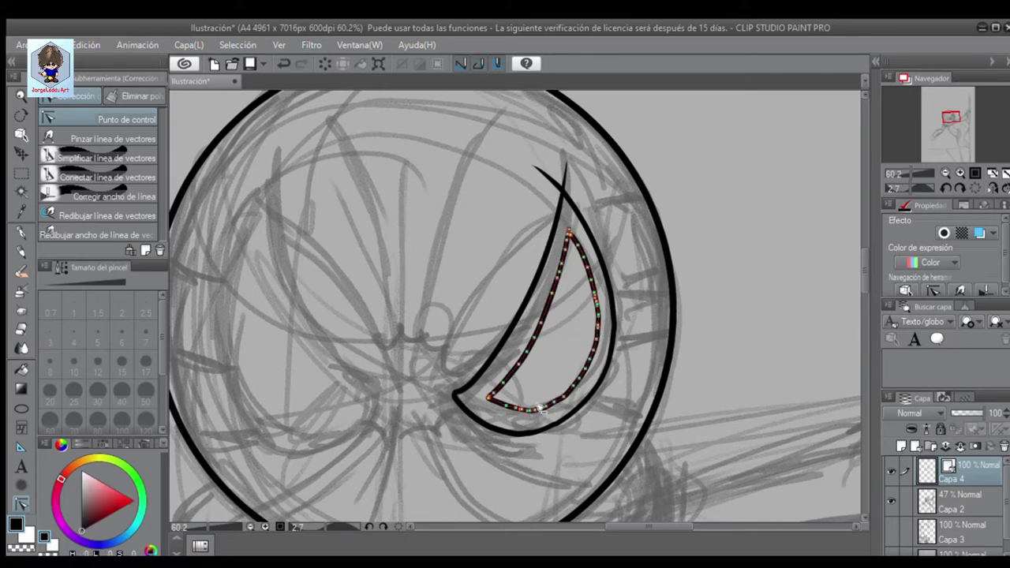
key("ctrl+z")
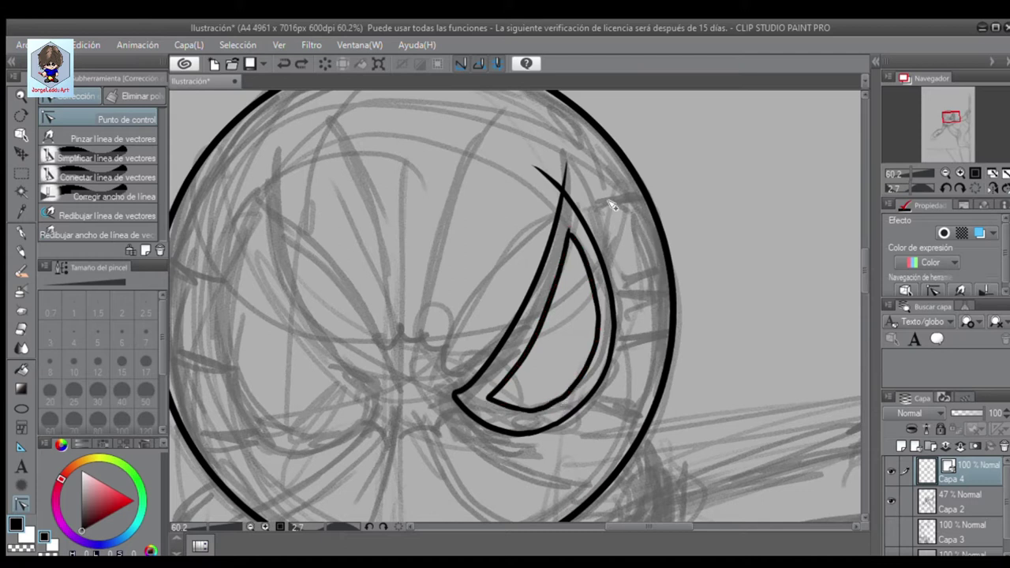
key("e")
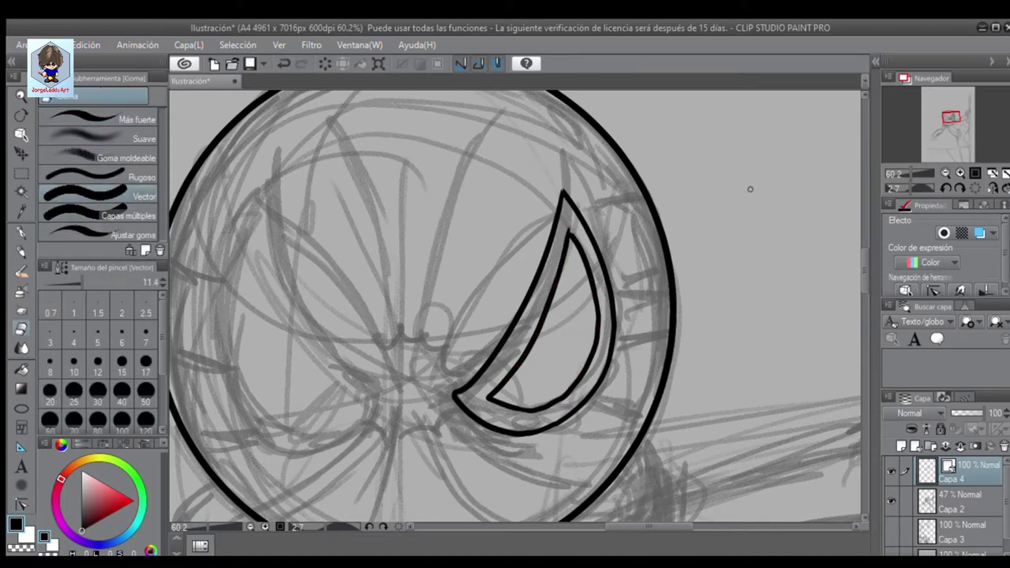
left_click(970, 186)
Select the inked eye with the lasso and paste a copy of it onto a new layer
key("m")
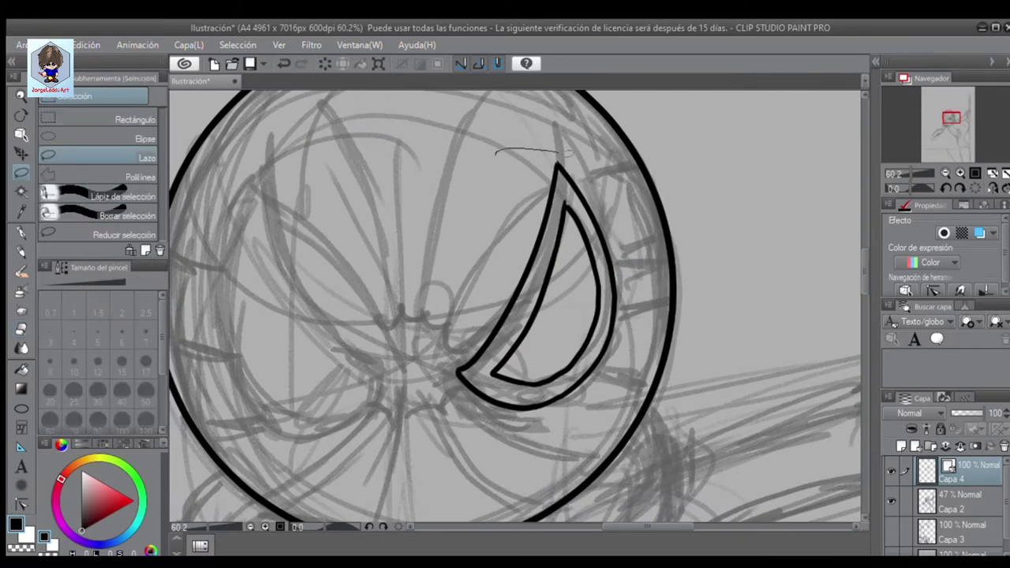
left_click_drag(498, 150, 491, 160)
key("ctrl+t")
key("ctrl+c")
key("ctrl+v")
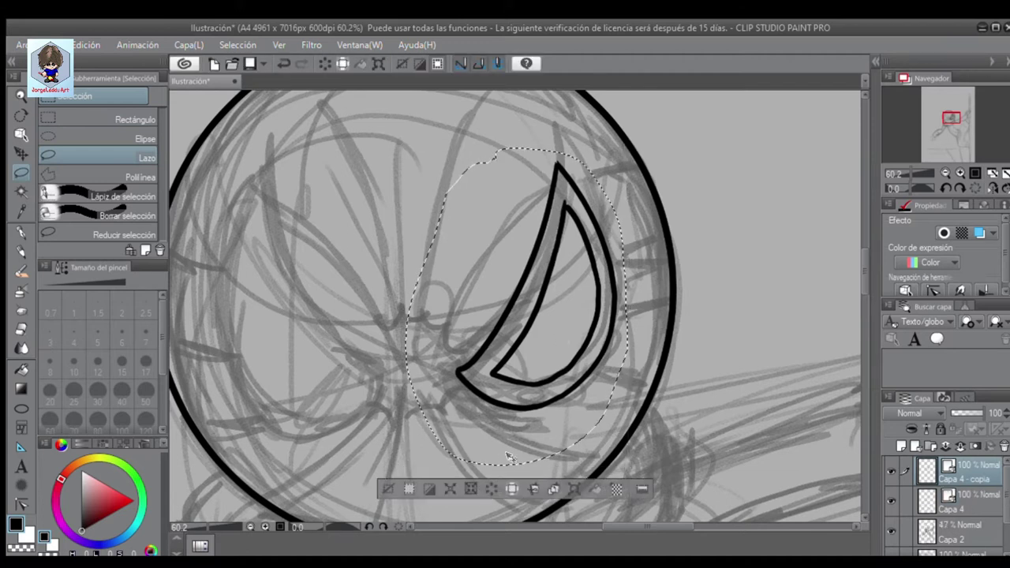
Flip the copied eye horizontally and place it over the opposite eye of the sketched mask
key("ctrl+t")
key("ctrl+shift+h")
left_click_drag(617, 402, 405, 427)
key("ctrl+minus")
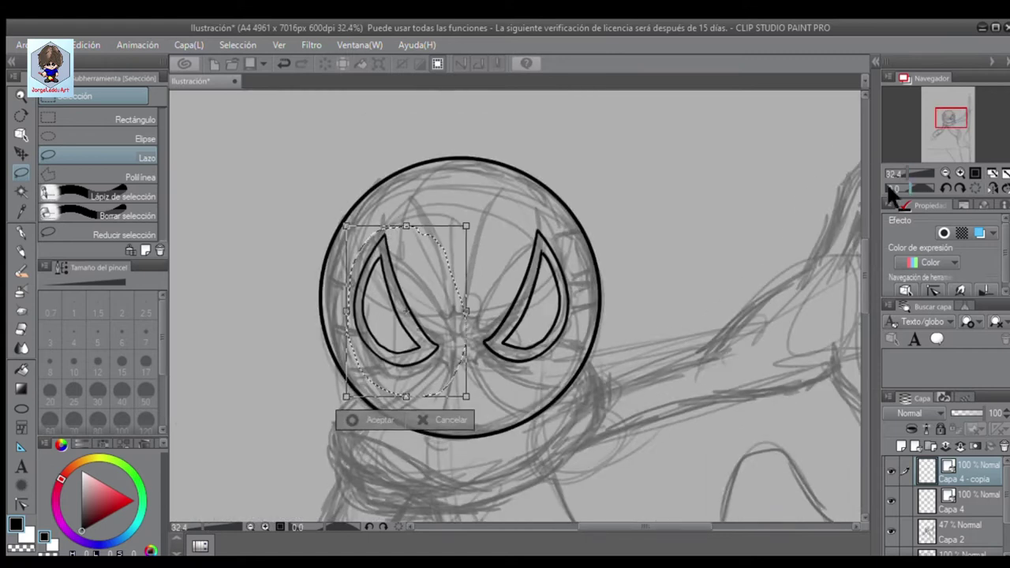
key("Return")
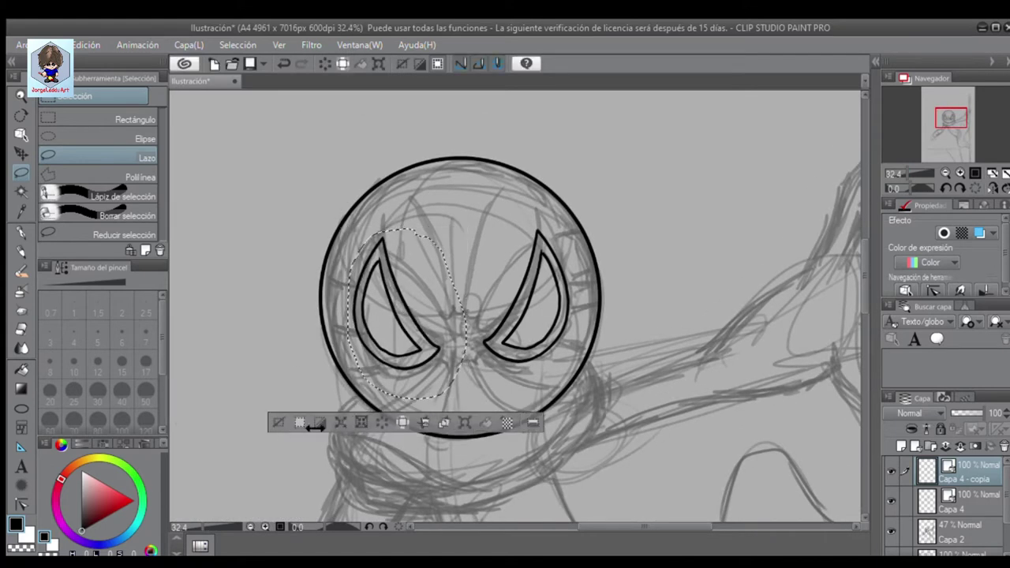
Clear the selection and merge the copied eye layer down into Capa 4
left_click(283, 417)
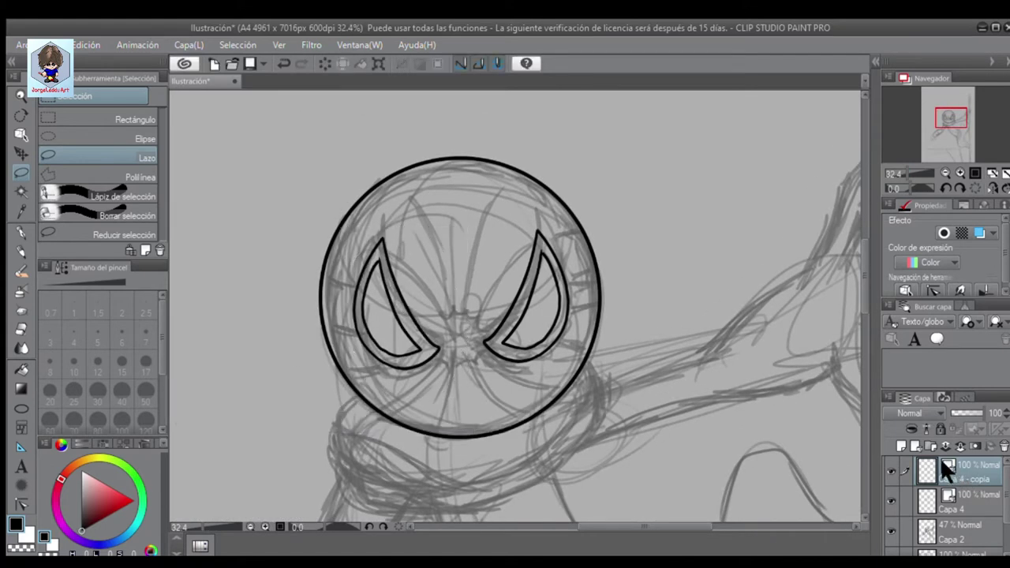
key("ctrl+e")
scroll(854, 292, "down", 3)
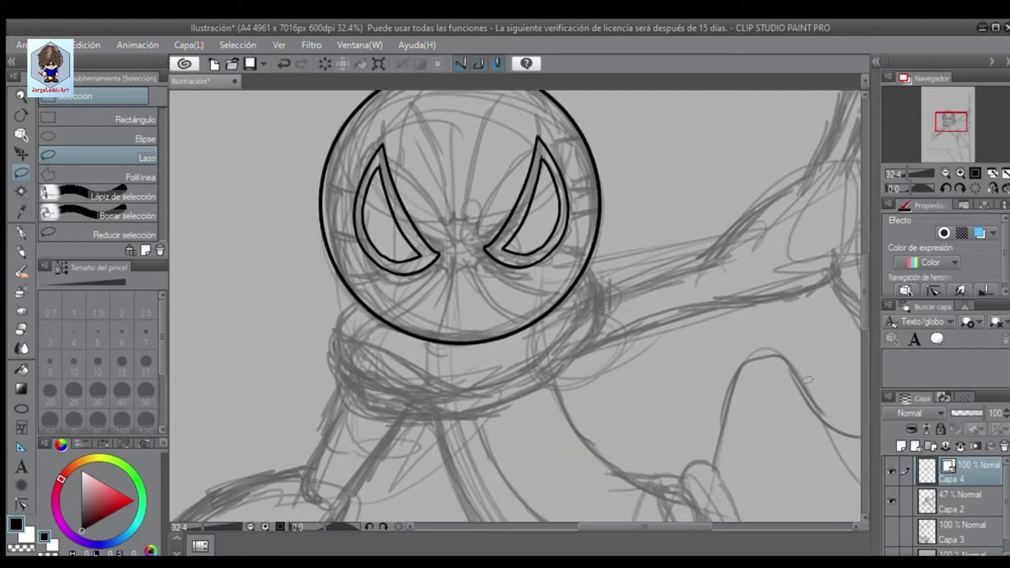
Ink the curved shoulder outline around the underside of the mask with the G pen at size 15
left_click_drag(908, 178, 923, 188)
scroll(863, 311, "up", 3)
key("p")
key("ctrl+z")
left_click_drag(414, 169, 341, 157)
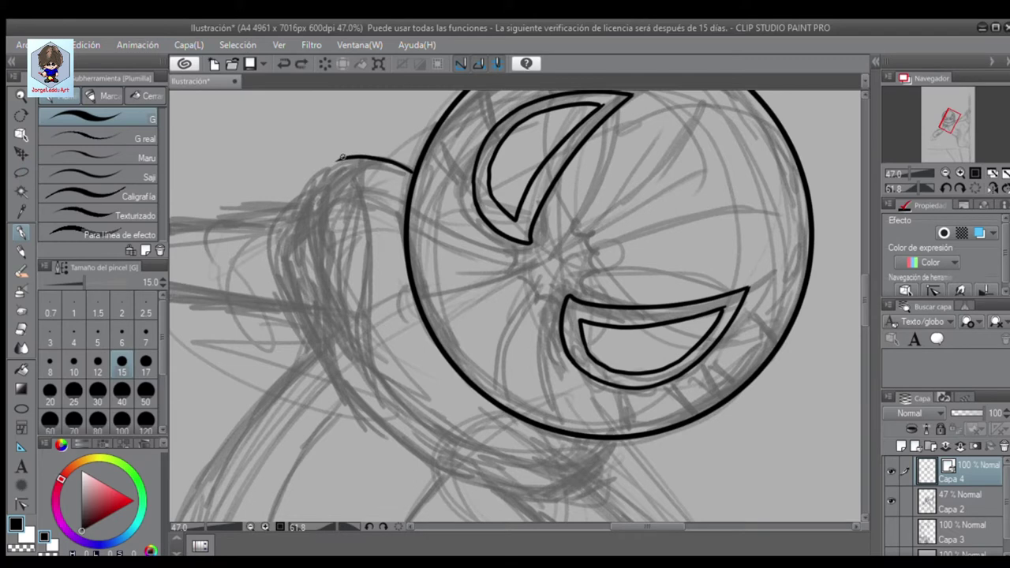
mouse_move(307, 201)
left_mouse_down()
mouse_move(361, 360)
mouse_move(362, 240)
mouse_move(430, 472)
left_mouse_up()
key("ctrl+z")
mouse_move(915, 182)
left_mouse_down()
mouse_move(909, 169)
mouse_move(923, 183)
left_mouse_up()
left_click_drag(375, 288, 472, 355)
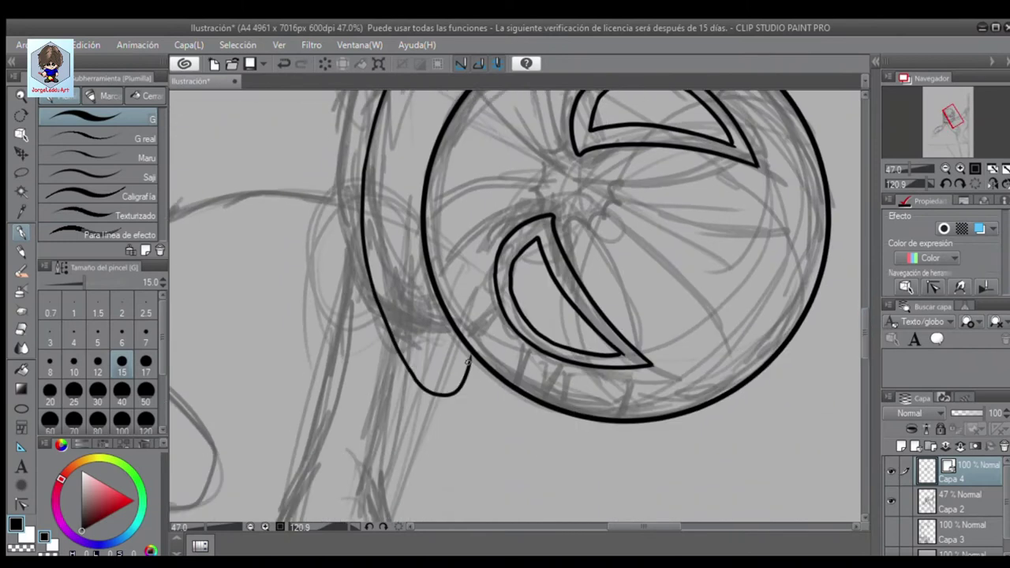
left_click(976, 183)
scroll(860, 304, "down", 3)
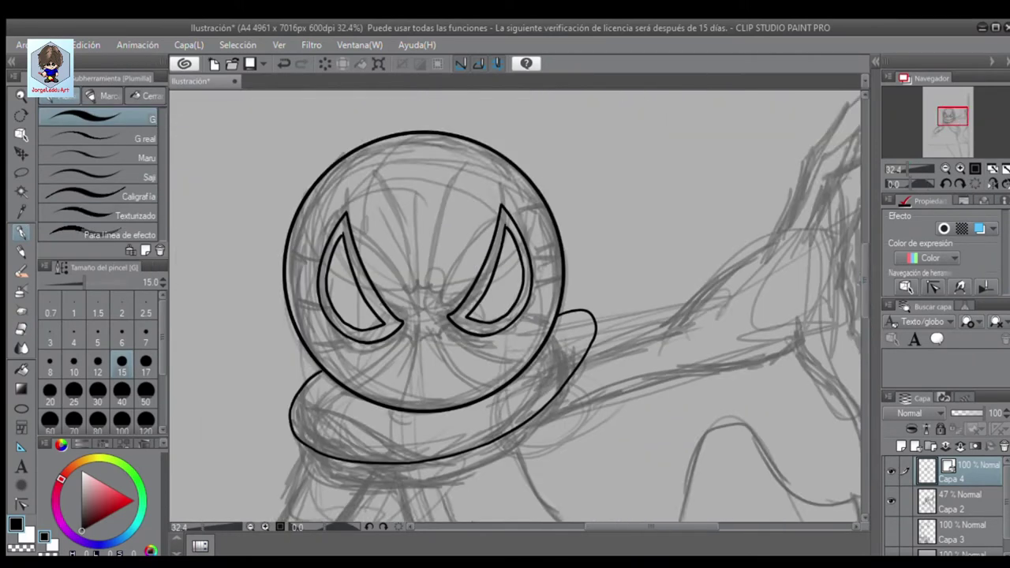
Redraw the end of the shoulder outline on the outstretched arm's side closer to the mask
mouse_move(907, 183)
left_mouse_down()
mouse_move(939, 183)
mouse_move(927, 169)
left_mouse_up()
mouse_move(569, 93)
left_mouse_down()
mouse_move(509, 261)
mouse_move(514, 369)
left_mouse_up()
left_click_drag(514, 371, 514, 223)
mouse_move(517, 170)
left_mouse_down()
mouse_move(590, 380)
mouse_move(552, 349)
mouse_move(623, 386)
left_mouse_up()
key("ctrl+z")
left_click_drag(927, 169, 903, 169)
left_click(976, 183)
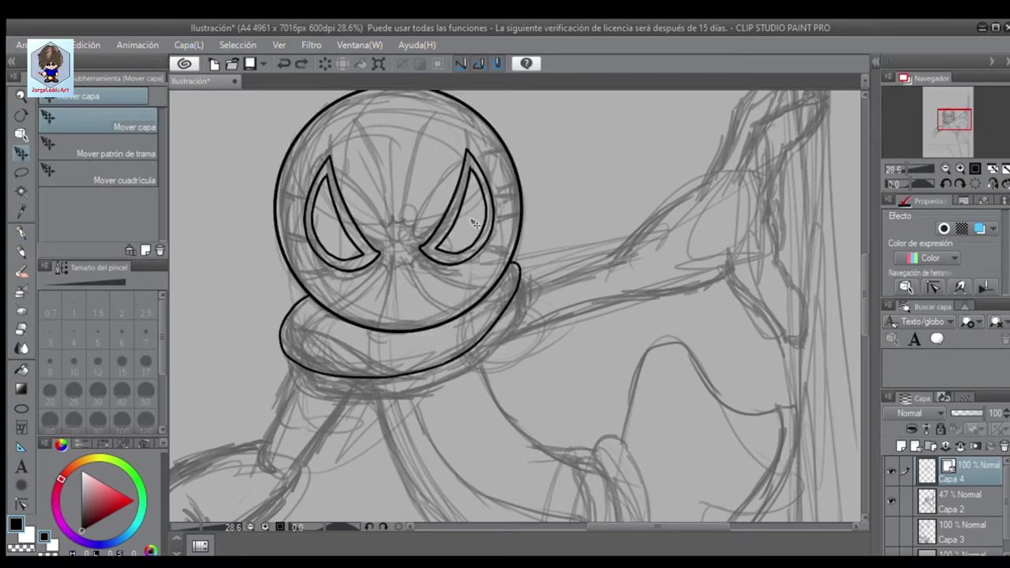
Lasso the mask's eyes and transform them to sit slightly closer together
left_click(21, 172)
mouse_move(386, 294)
left_mouse_down()
mouse_move(499, 185)
mouse_move(418, 288)
left_mouse_up()
key("ctrl+t")
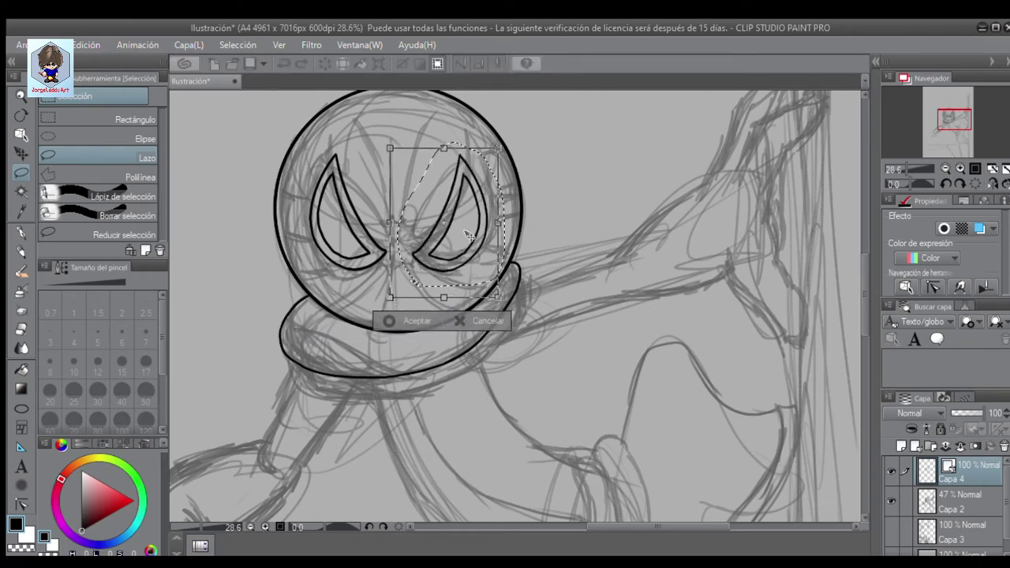
key("Return")
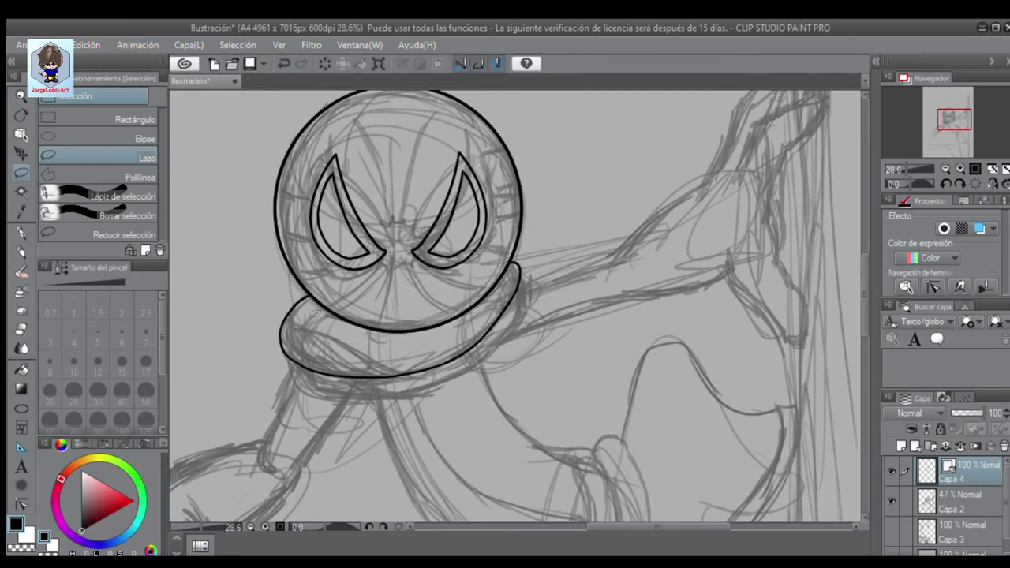
Ink a second contour beneath the shoulder outline, closing it into a thin curved band
key("p")
scroll(241, 274, "down", 2)
mouse_move(285, 280)
left_mouse_down()
mouse_move(419, 316)
mouse_move(496, 274)
left_mouse_up()
key("ctrl+z")
key("ctrl+z")
scroll(552, 261, "down", 3)
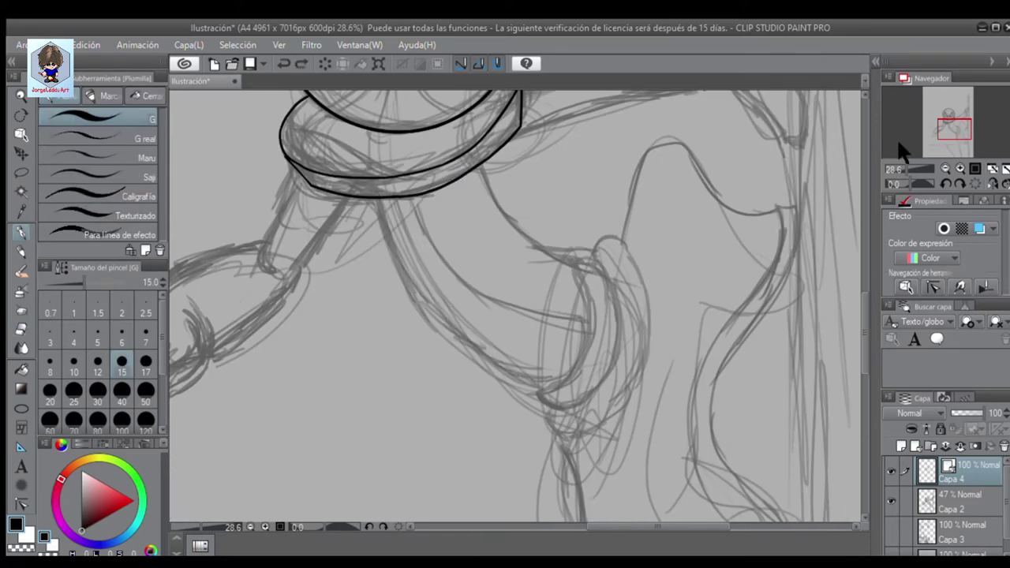
Ink both sides of the curved torso from the shoulders downward and close it with a curved waist line
left_click_drag(907, 183, 925, 183)
left_click_drag(478, 134, 505, 399)
left_click_drag(584, 168, 606, 344)
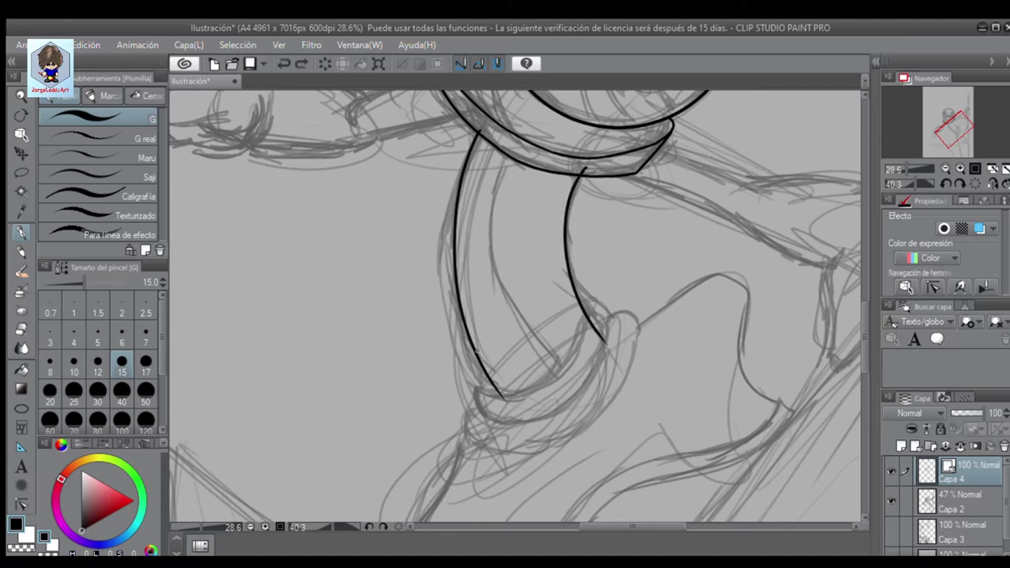
left_click_drag(918, 180, 939, 183)
left_click_drag(423, 299, 510, 382)
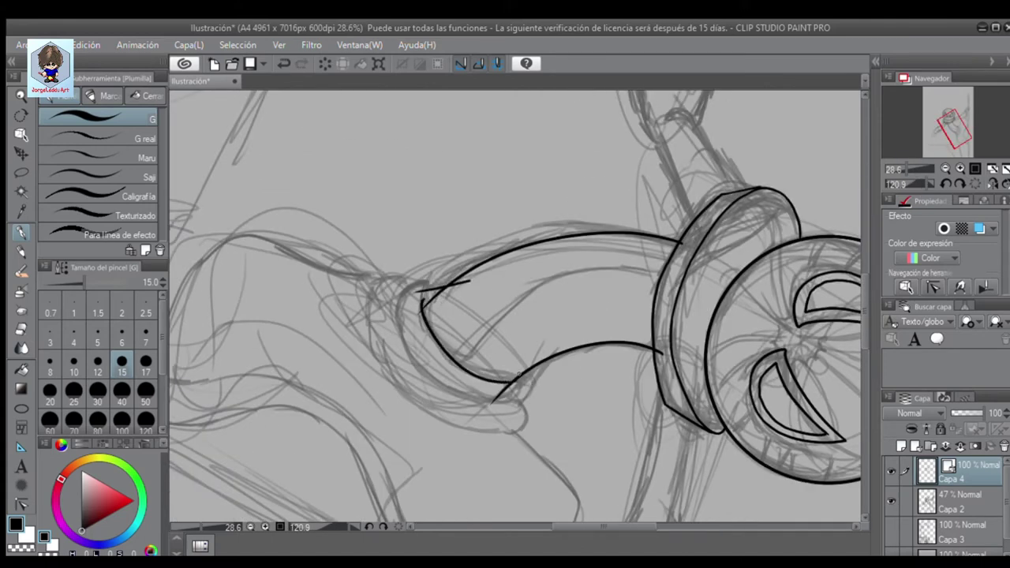
Ink the two curved bands wrapping around the hips below the waist line
left_click_drag(419, 362, 521, 395)
key("ctrl+z")
scroll(520, 302, "up", 2)
left_click_drag(520, 302, 531, 215)
left_click_drag(359, 278, 520, 349)
key("ctrl+z")
left_click_drag(433, 356, 527, 345)
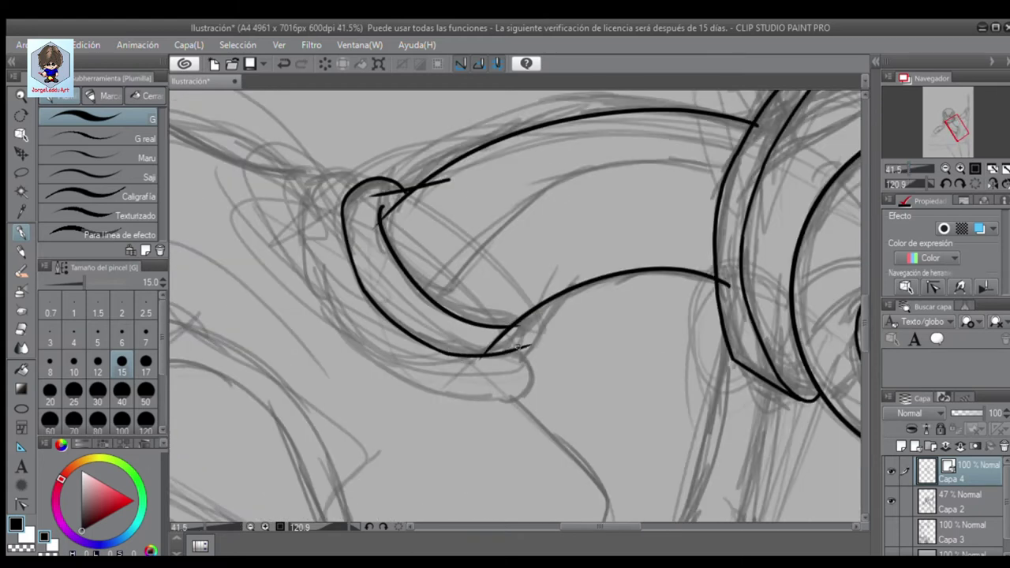
mouse_move(359, 182)
left_mouse_down()
mouse_move(280, 237)
mouse_move(348, 171)
mouse_move(434, 389)
mouse_move(552, 397)
left_mouse_up()
key("ctrl+z")
key("ctrl+z")
mouse_move(422, 385)
left_mouse_down()
mouse_move(517, 397)
mouse_move(531, 378)
left_mouse_up()
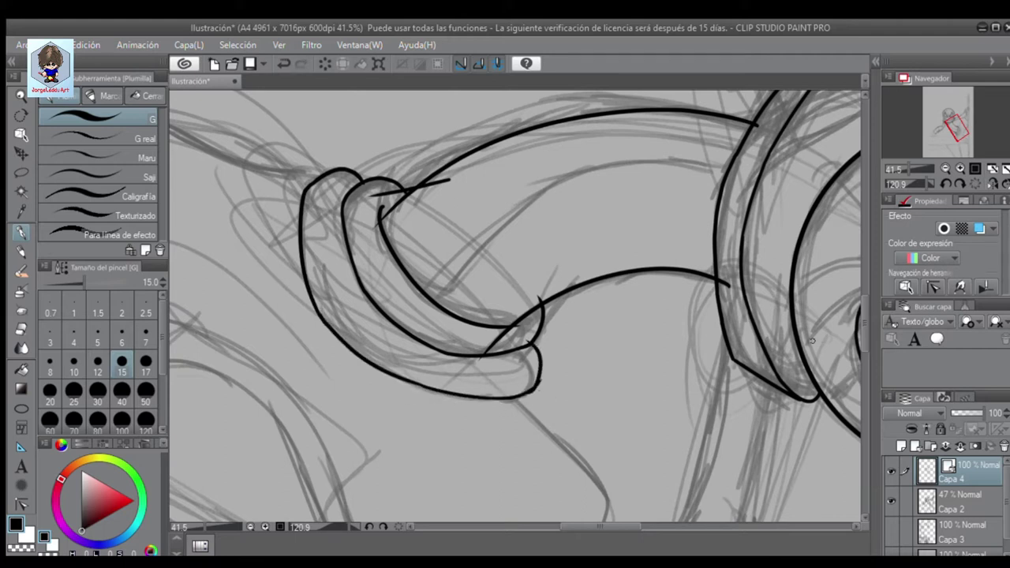
Ink the lower leg contour from the hip bands down and along its bottom edge
left_click_drag(864, 323, 864, 311)
left_click_drag(582, 525, 556, 524)
left_click_drag(537, 254, 316, 180)
key("ctrl+z")
mouse_move(553, 257)
left_mouse_down()
mouse_move(395, 183)
mouse_move(320, 233)
mouse_move(274, 319)
left_mouse_up()
left_click_drag(869, 255, 861, 365)
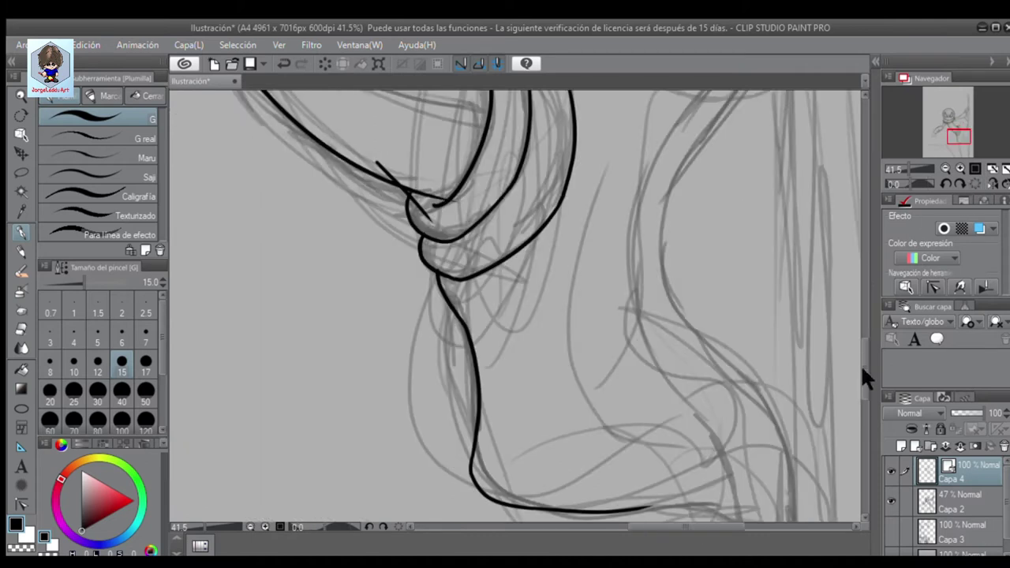
Ink the short closing edge at the leg's lower tip and the inner contour from there up towards the wall
left_click_drag(640, 295, 811, 342)
left_click_drag(750, 327, 813, 330)
left_click_drag(676, 169, 753, 336)
left_click_drag(864, 316, 864, 260)
mouse_move(653, 310)
left_mouse_down()
mouse_move(694, 351)
mouse_move(619, 169)
left_mouse_up()
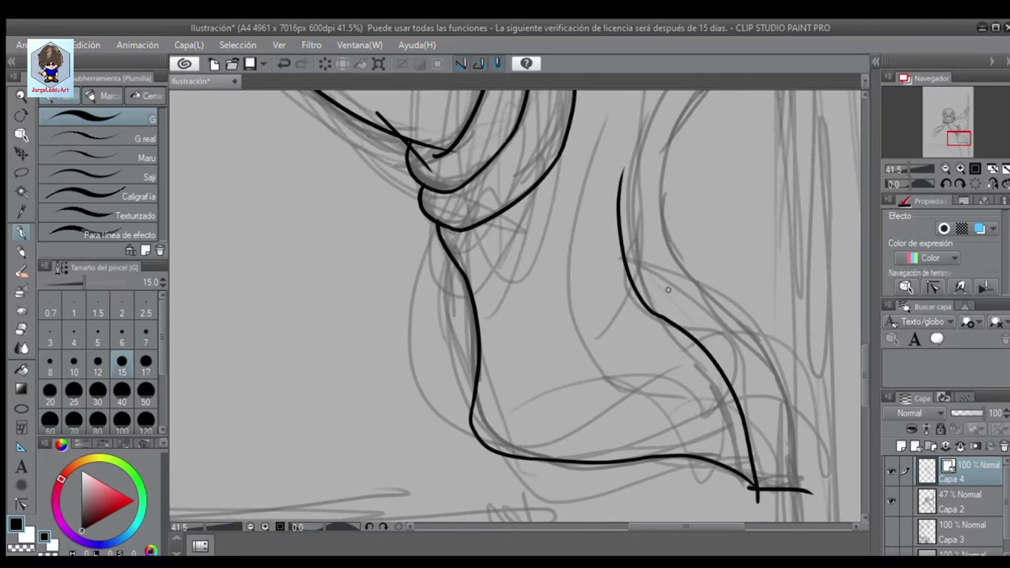
left_click_drag(865, 403, 865, 359)
mouse_move(620, 433)
left_mouse_down()
mouse_move(754, 225)
mouse_move(762, 136)
left_mouse_up()
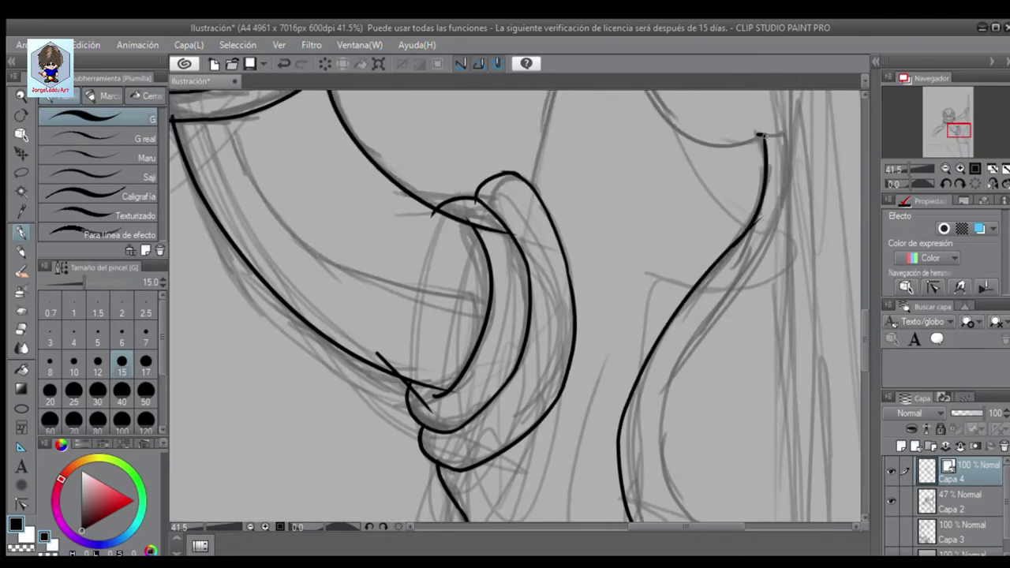
Ink the outer contour parallel to the leg's wall side and the raised knee joining the hip band
left_click_drag(904, 182, 916, 183)
mouse_move(404, 516)
left_mouse_down()
mouse_move(493, 355)
mouse_move(521, 209)
mouse_move(758, 154)
left_mouse_up()
mouse_move(827, 95)
left_mouse_down()
mouse_move(827, 315)
mouse_move(771, 152)
mouse_move(771, 325)
mouse_move(709, 262)
mouse_move(609, 347)
left_mouse_up()
Trim the overshooting line ends around the hip bands, torso and leg with the Vector eraser
key("e")
left_click_drag(907, 169, 935, 169)
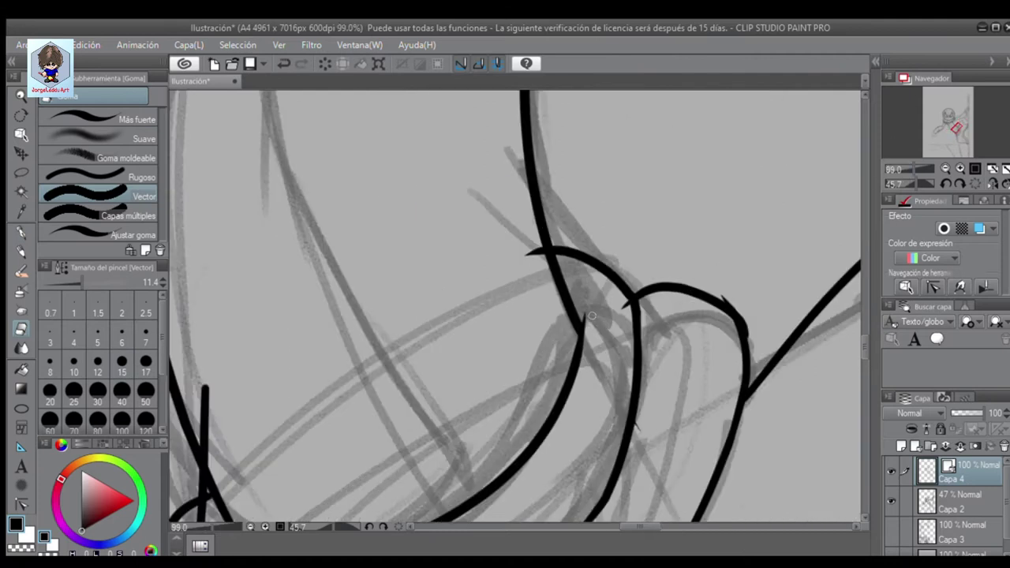
mouse_move(600, 527)
left_mouse_down()
mouse_move(624, 530)
mouse_move(596, 531)
left_mouse_up()
left_click(455, 233)
key("ctrl+z")
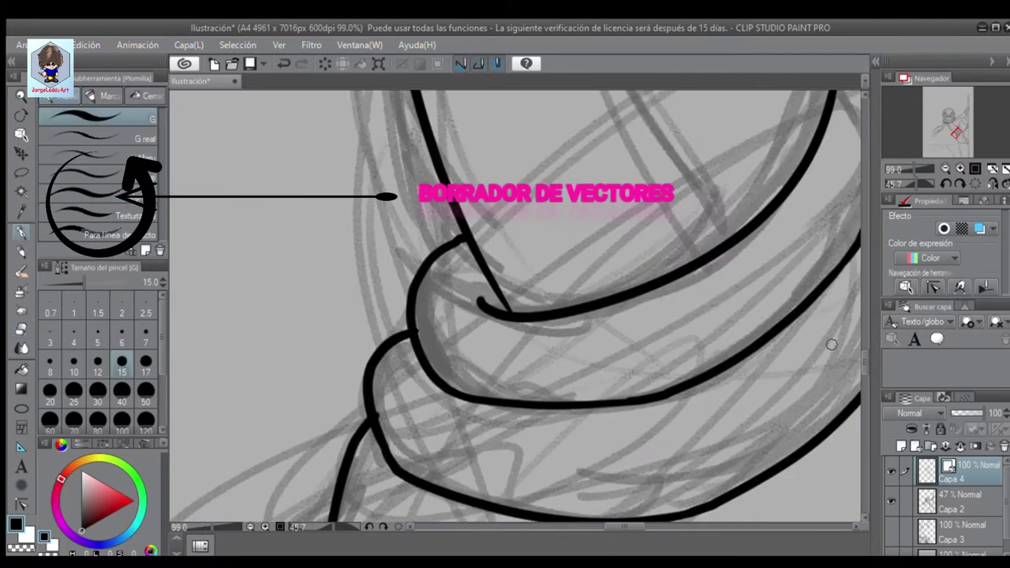
left_click_drag(865, 356, 865, 368)
scroll(428, 269, "down", 5)
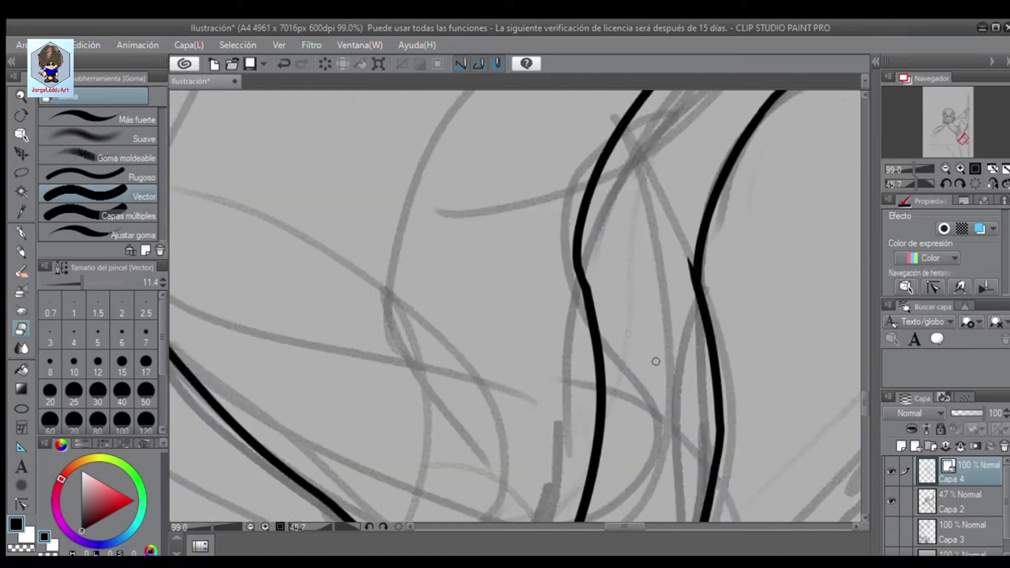
scroll(442, 397, "up", 5)
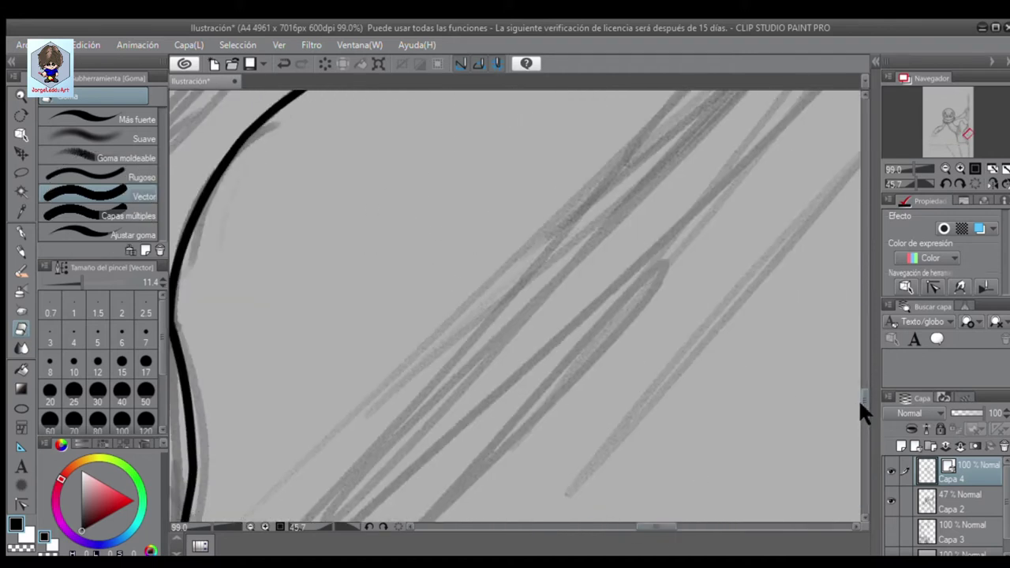
scroll(860, 353, "up", 5)
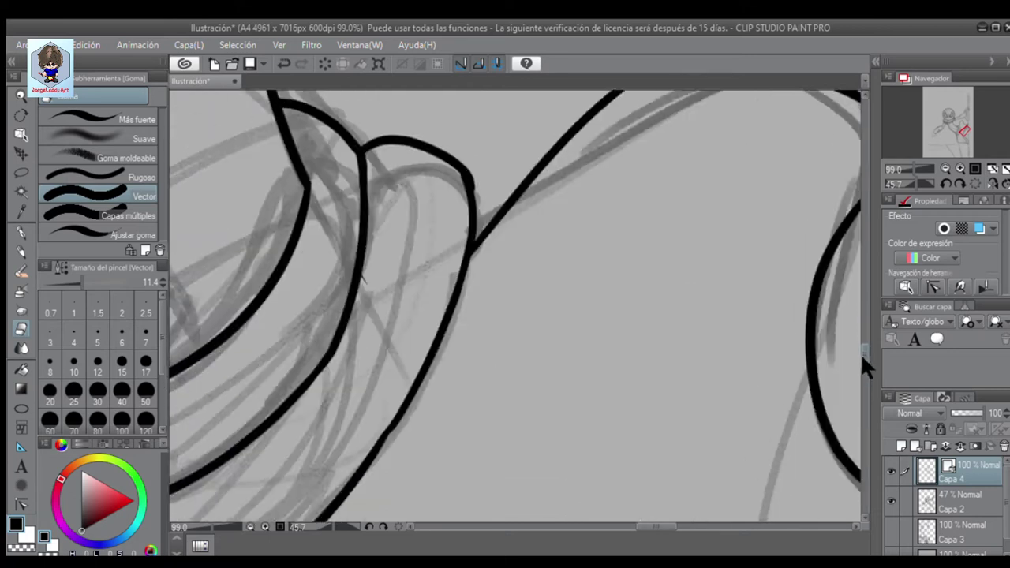
key("p")
scroll(676, 518, "up", 5)
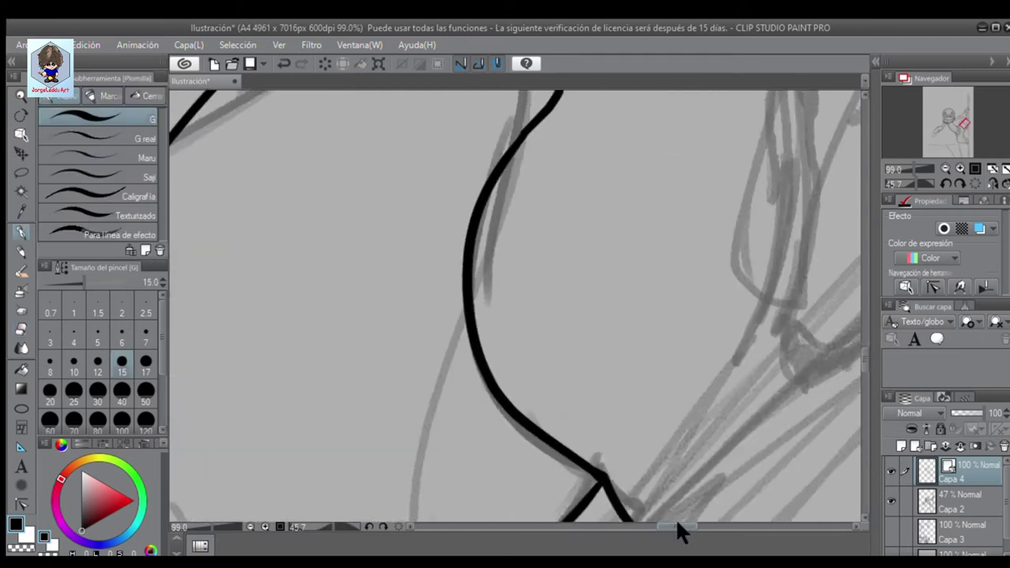
key("e")
key("p")
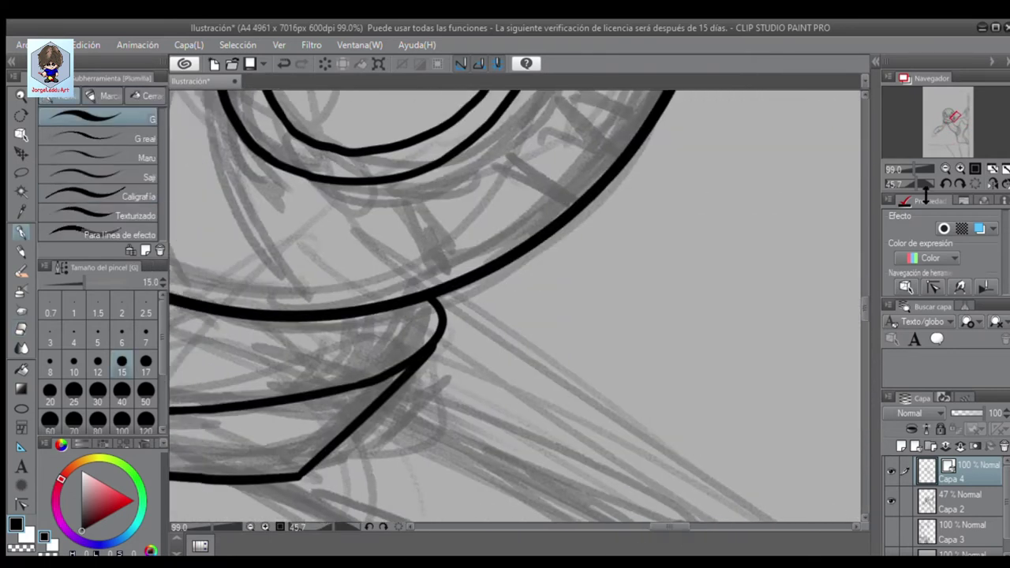
Ink the outstretched arm and its hand with the fingers and thumb resting against the wall
scroll(897, 157, "down", 5)
scroll(860, 313, "down", 3)
scroll(860, 313, "up", 2)
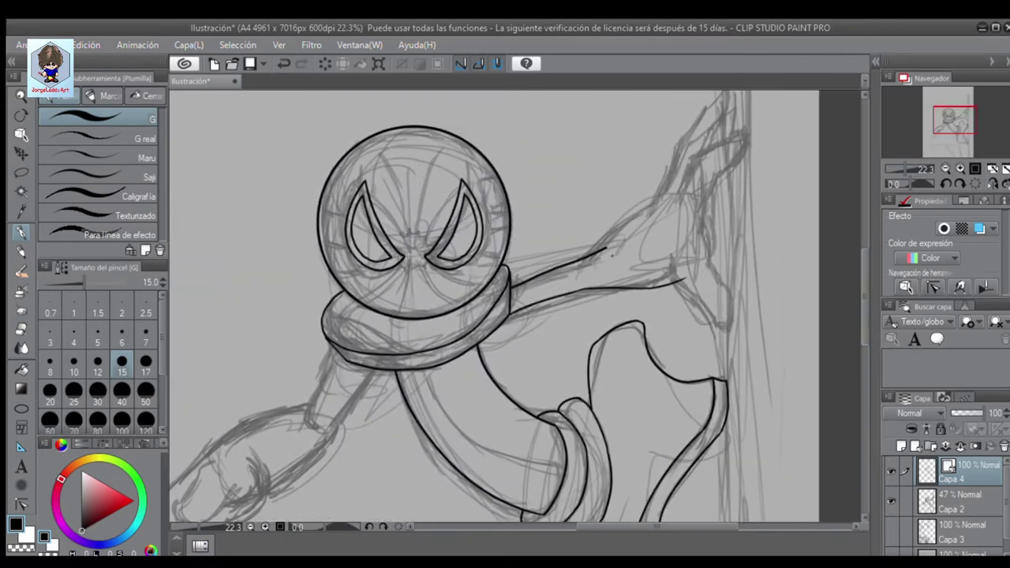
left_click_drag(606, 250, 652, 205)
scroll(895, 165, "down", 2)
scroll(895, 165, "up", 4)
left_click_drag(599, 316, 683, 426)
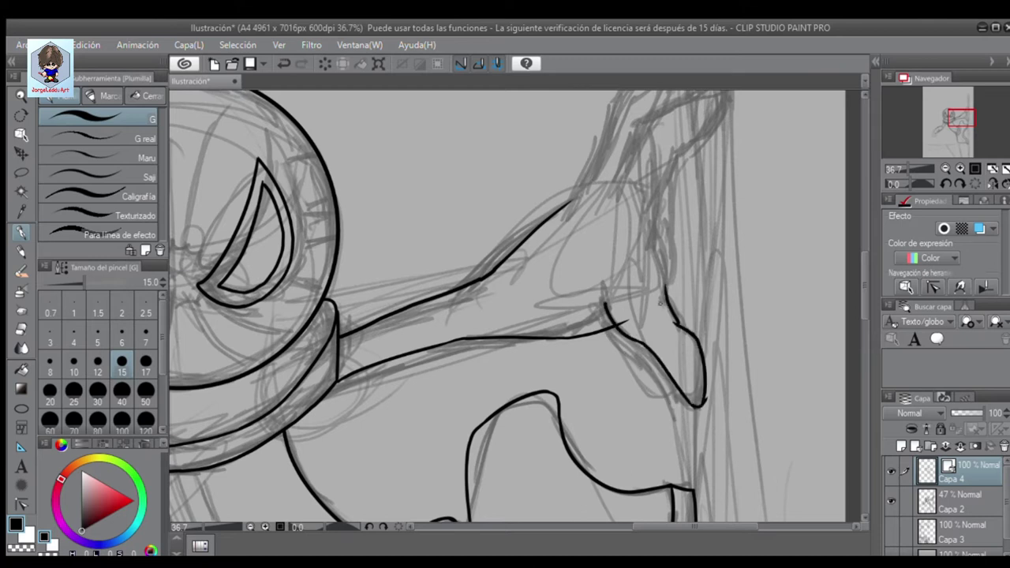
scroll(508, 307, "up", 3)
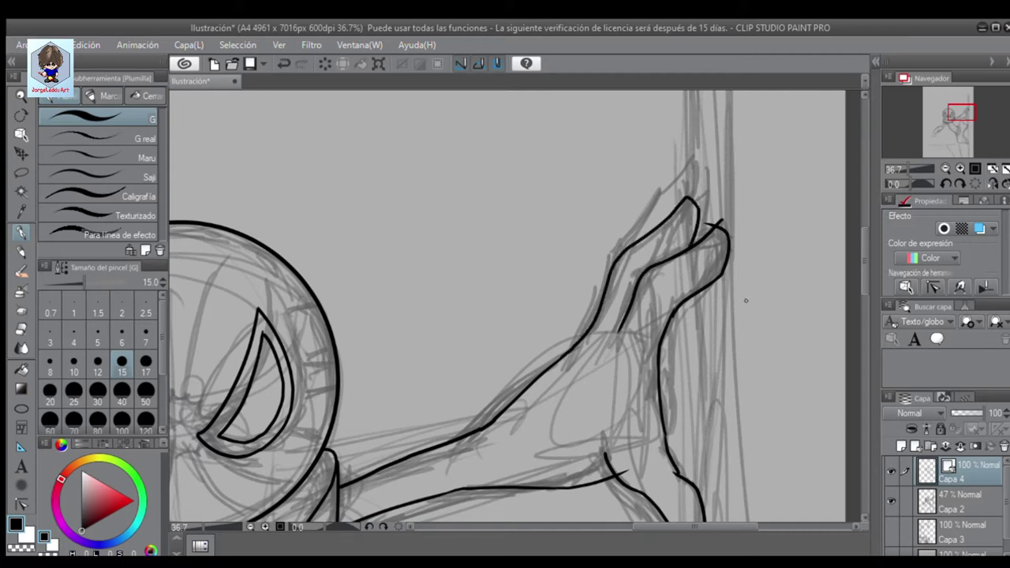
Trim the overshooting line ends on the lowered hand's fingers with the Vector eraser
key("e")
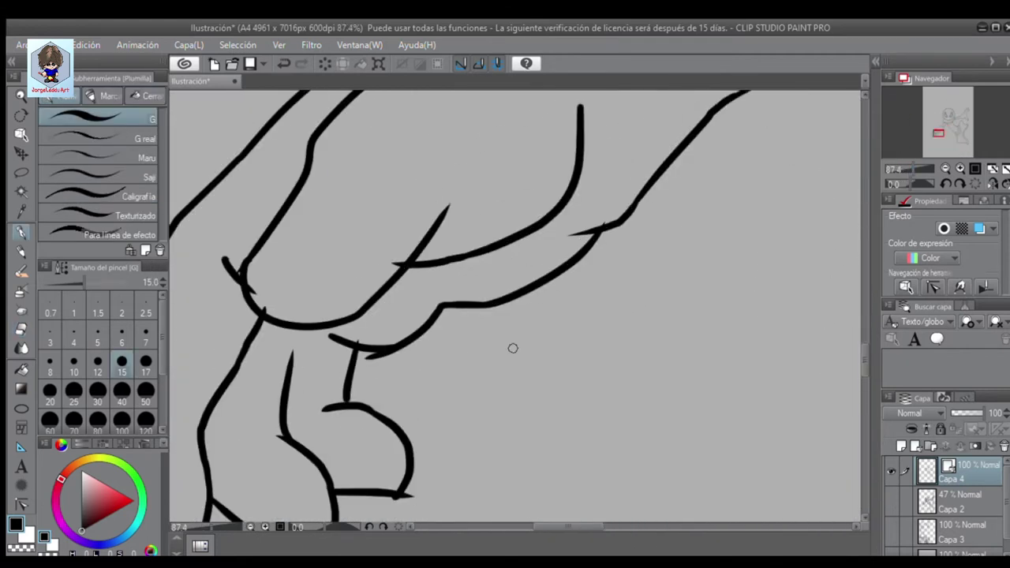
key("e")
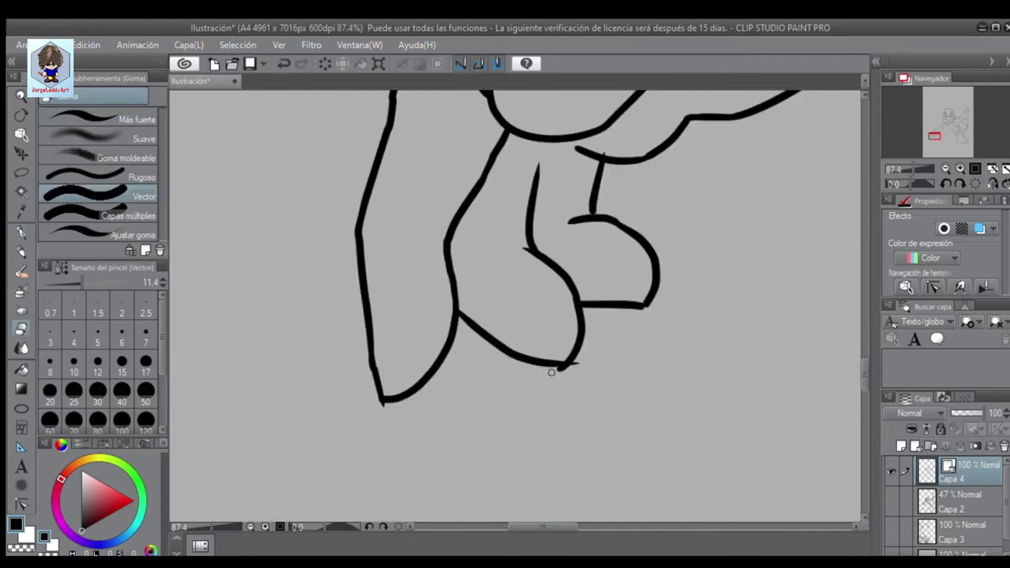
left_click_drag(864, 366, 861, 335)
left_click_drag(544, 526, 549, 516)
left_click_drag(864, 332, 857, 352)
Clean up the line joins and overshooting ends on the outstretched arm and its raised hand
left_click_drag(552, 526, 734, 509)
left_click_drag(859, 334, 861, 351)
left_click(652, 357)
key("ctrl+z")
key("p")
left_click_drag(613, 344, 625, 352)
key("e")
key("ctrl+z")
scroll(818, 336, "up", 5)
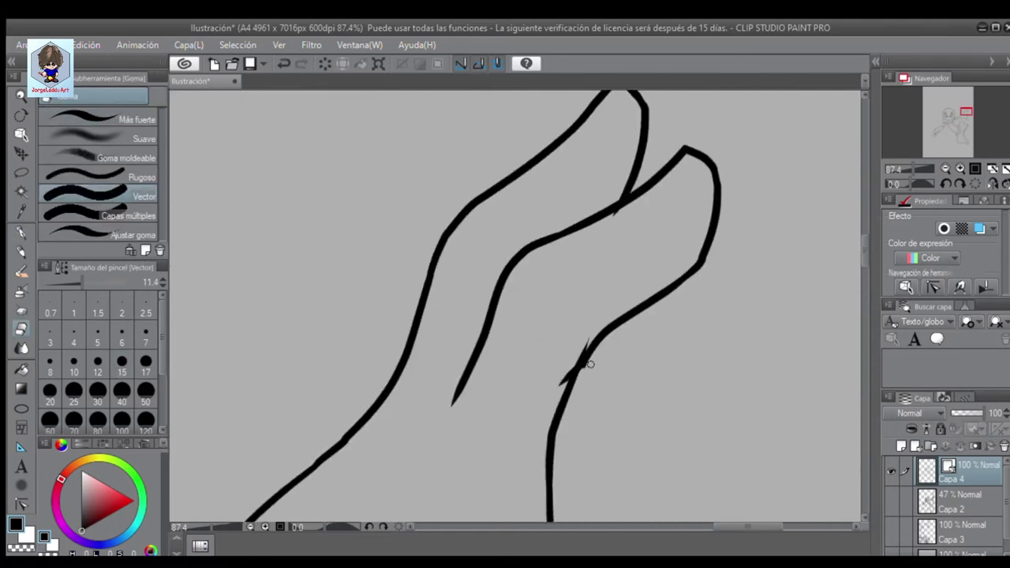
scroll(592, 393, "up", 3)
left_click_drag(864, 331, 854, 255)
left_click_drag(711, 527, 738, 519)
left_click_drag(920, 169, 889, 157)
Add a new raster layer below the line art and consult SPIDERMAN-original.jpg and images (1).jpg for the costume colours
left_click(902, 445)
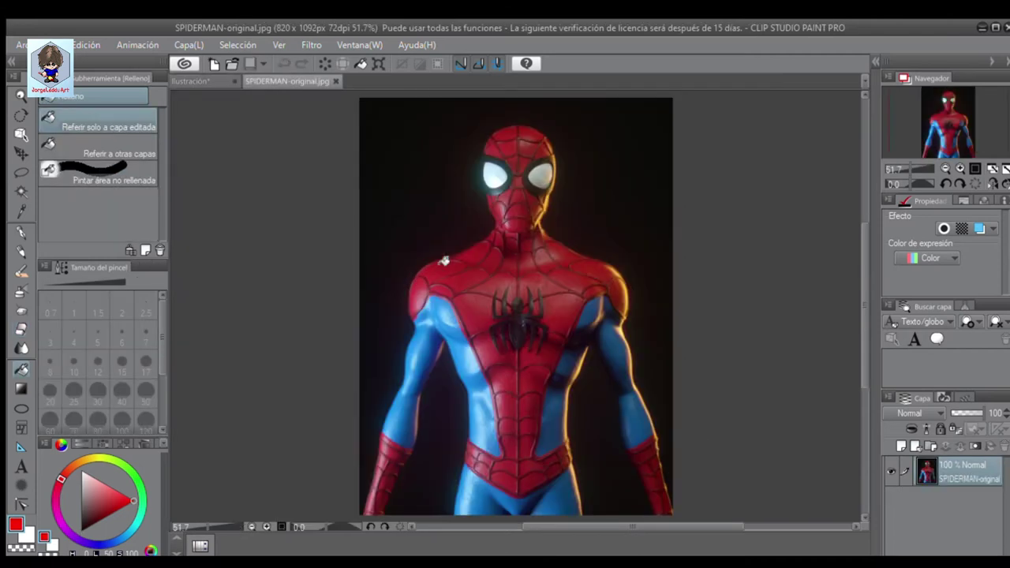
left_click(190, 81)
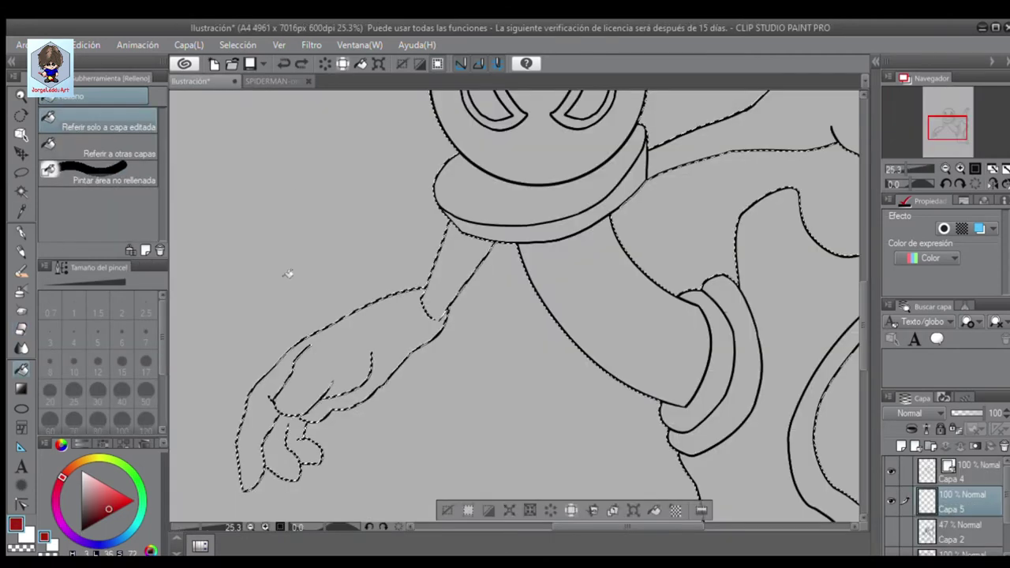
key("p")
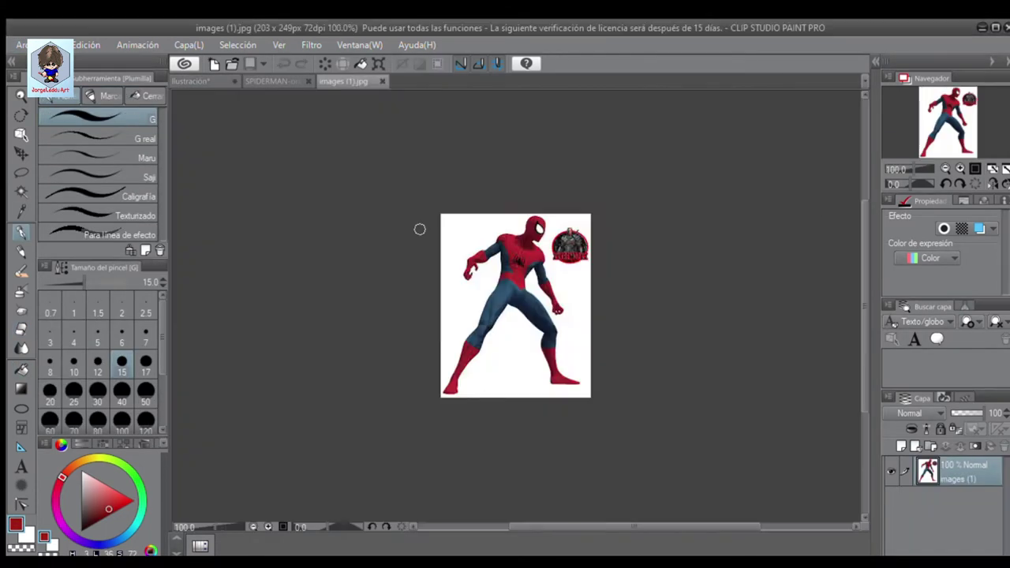
scroll(789, 203, "up", 3)
left_click(190, 82)
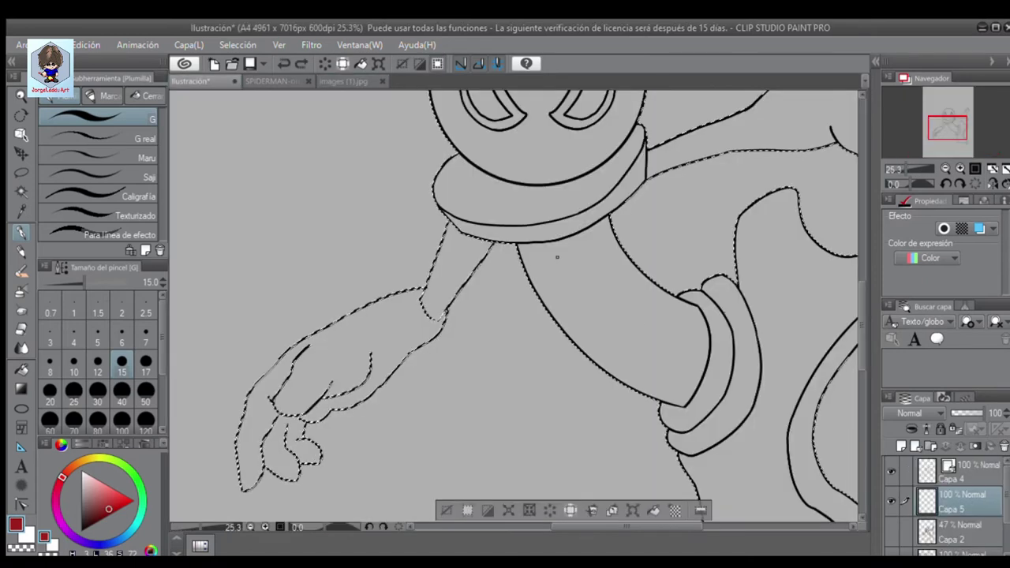
Add a vector layer and draw dark red costume dividing lines along both sides of the torso, following the reference images
left_click(916, 446)
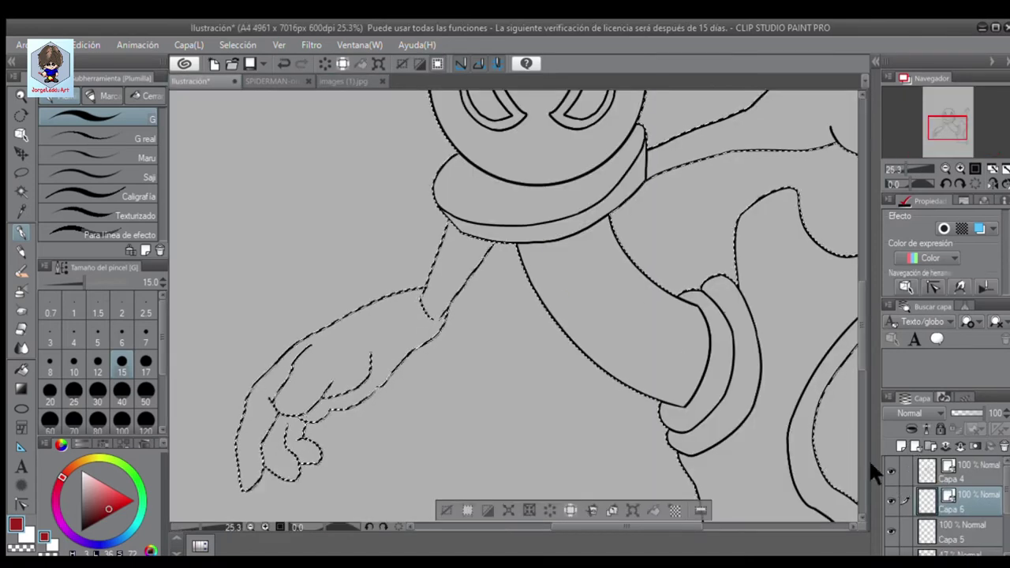
left_click(343, 81)
left_click(268, 81)
left_click(189, 82)
left_click_drag(542, 249, 623, 356)
key("ctrl+Tab")
key("ctrl+Tab")
key("ctrl+Tab")
key("ctrl+Tab")
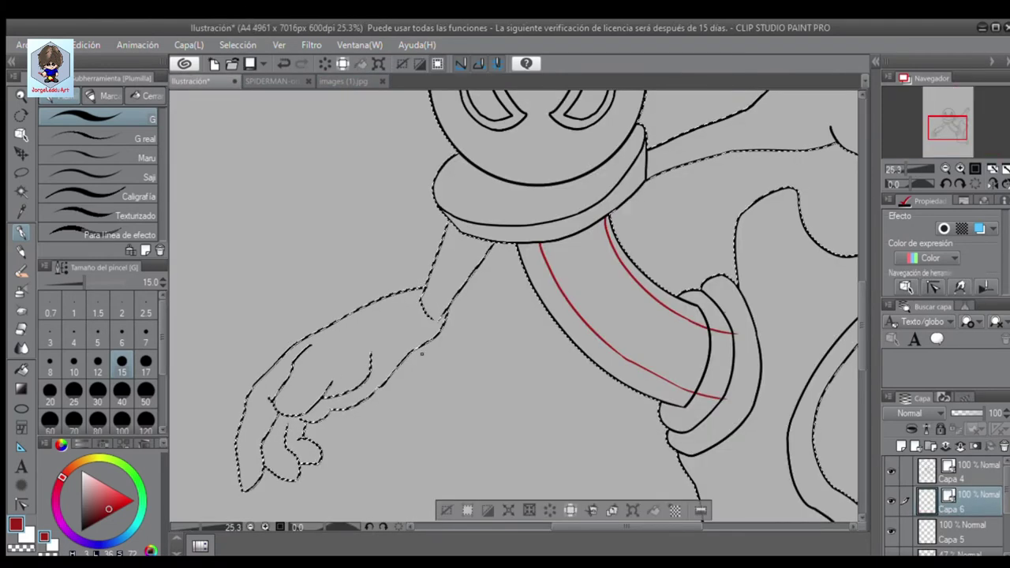
Draw dark red costume dividing lines down the leg and across the raised arm near its wrist, following the reference images
key("ctrl+Tab")
left_click(198, 79)
scroll(781, 410, "up", 3)
scroll(781, 410, "right", 3)
scroll(850, 361, "down", 5)
key("ctrl+Tab")
key("ctrl+Tab")
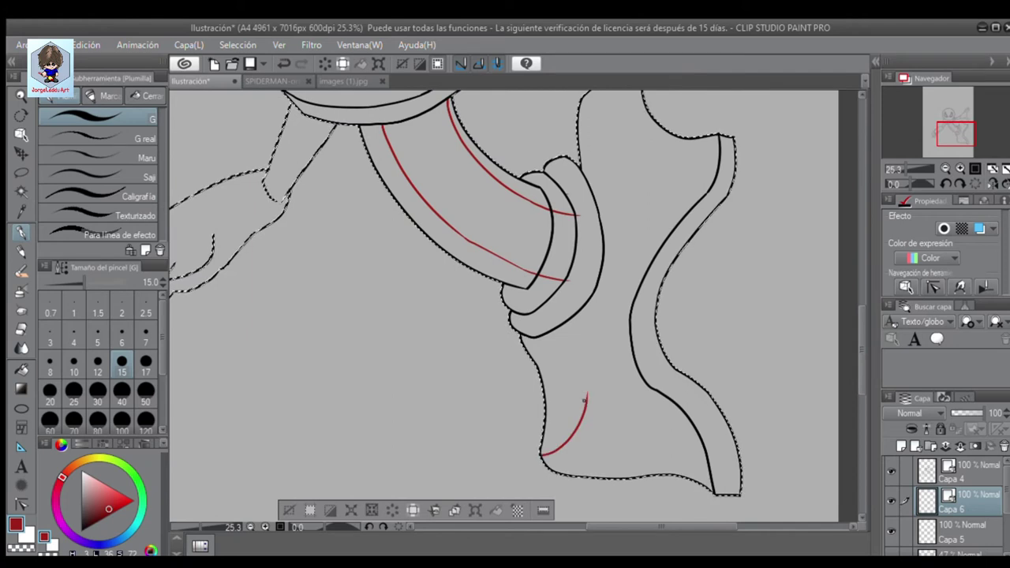
left_click_drag(857, 374, 855, 328)
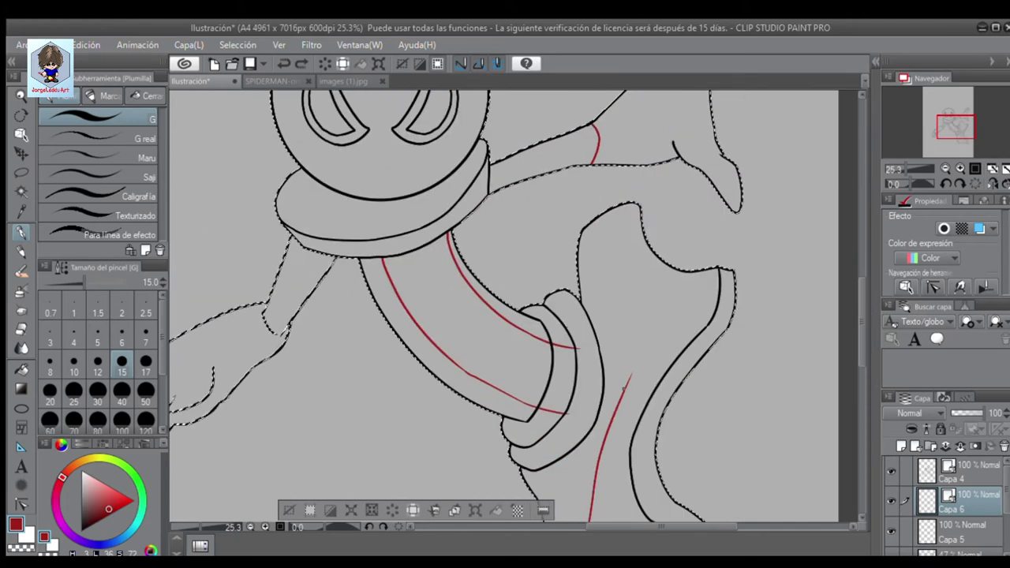
key("ctrl+Tab")
key("ctrl+shift+Tab")
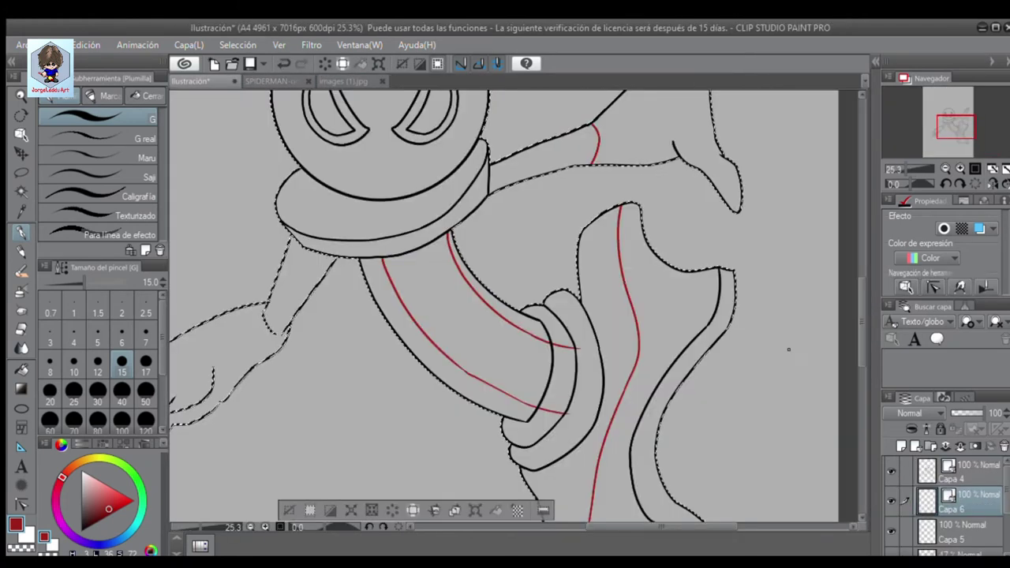
With the selection cleared, close the gaps in the lowered wrist's outline in dark red and activate the raster layer Capa 5
left_click_drag(421, 386, 602, 295)
key("g")
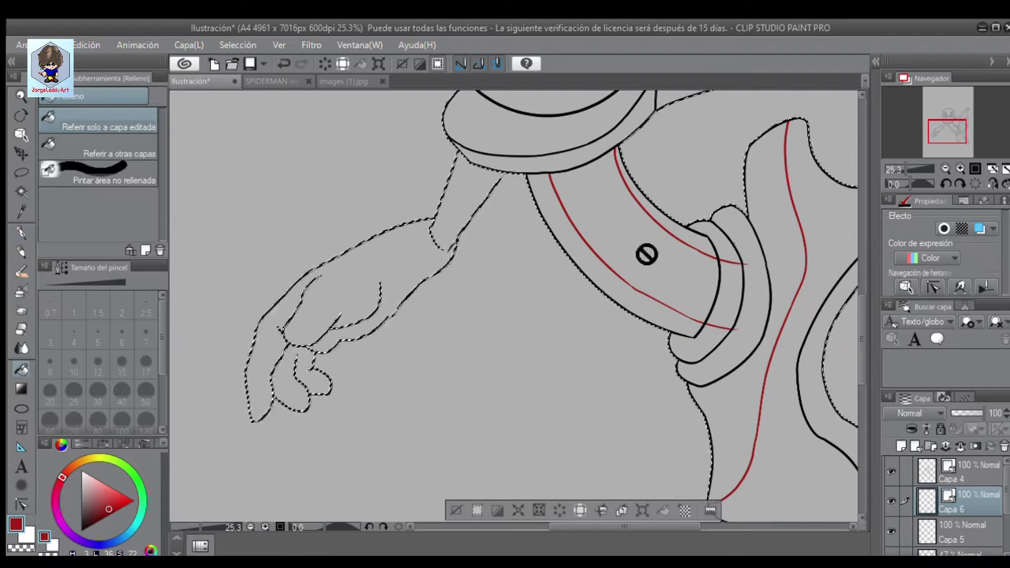
key("p")
key("ctrl+d")
scroll(454, 246, "up", 3)
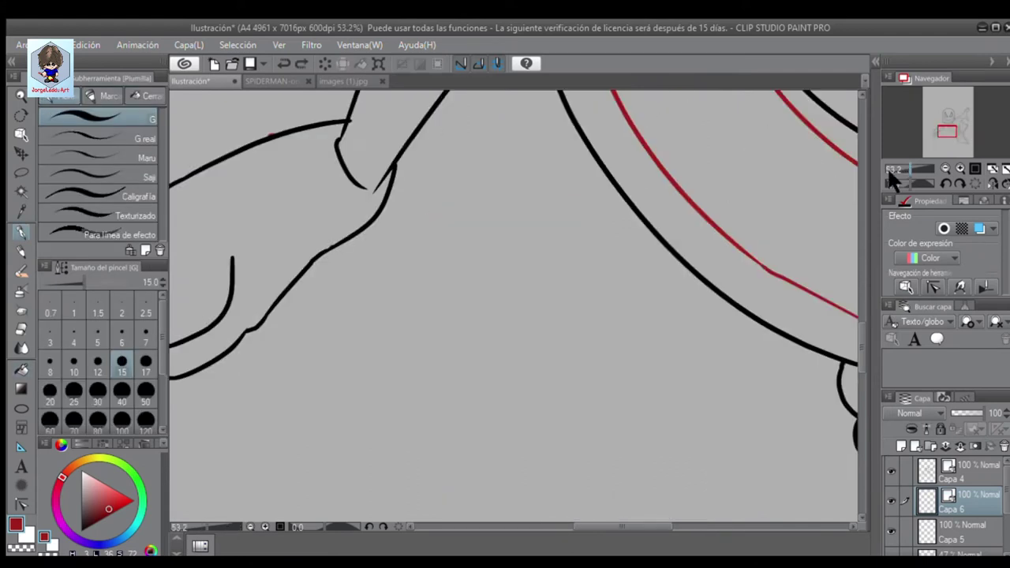
key("alt+bracketleft")
key("g")
left_click(293, 321)
key("ctrl+z")
left_click(378, 320)
key("ctrl+z")
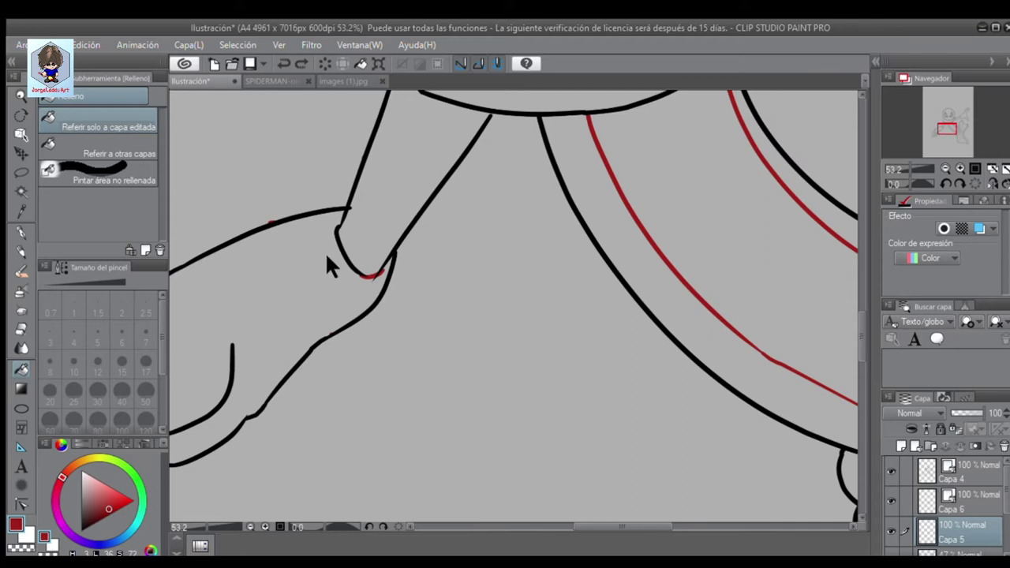
key("g")
left_click(384, 215)
key("ctrl+z")
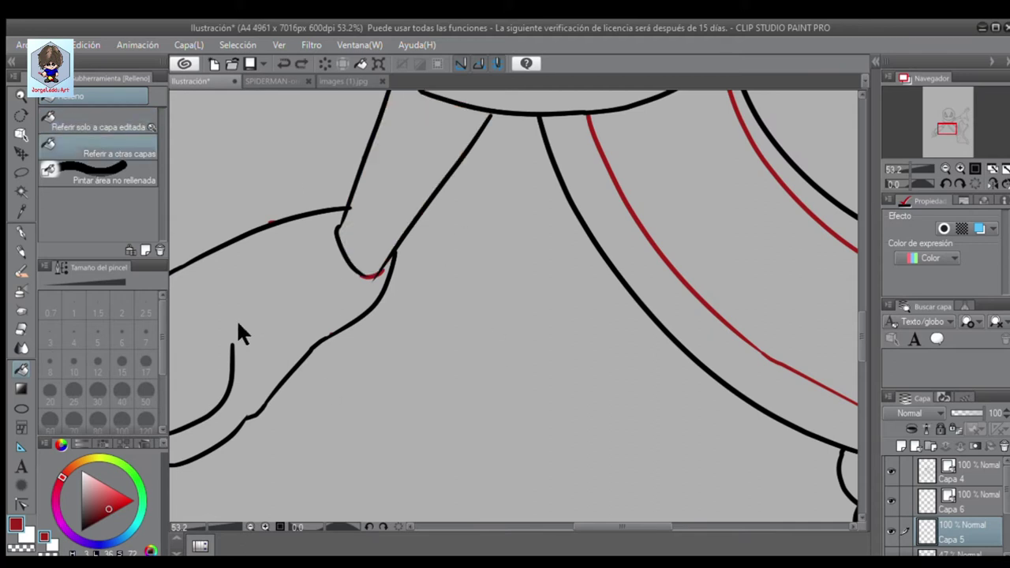
Fill the torso stripe, waist bands, leg, hands, shoulders and mask with dark red on Capa 5, referring to other layers
left_click(684, 212)
left_click(898, 166)
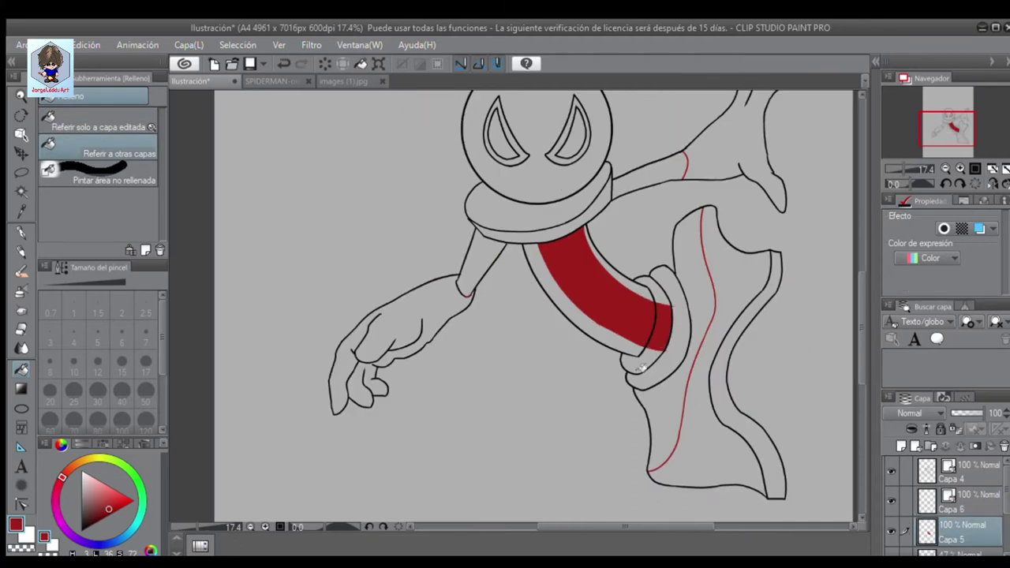
left_click(703, 452)
left_click(395, 340)
left_click(742, 146)
left_click(537, 209)
left_click(537, 170)
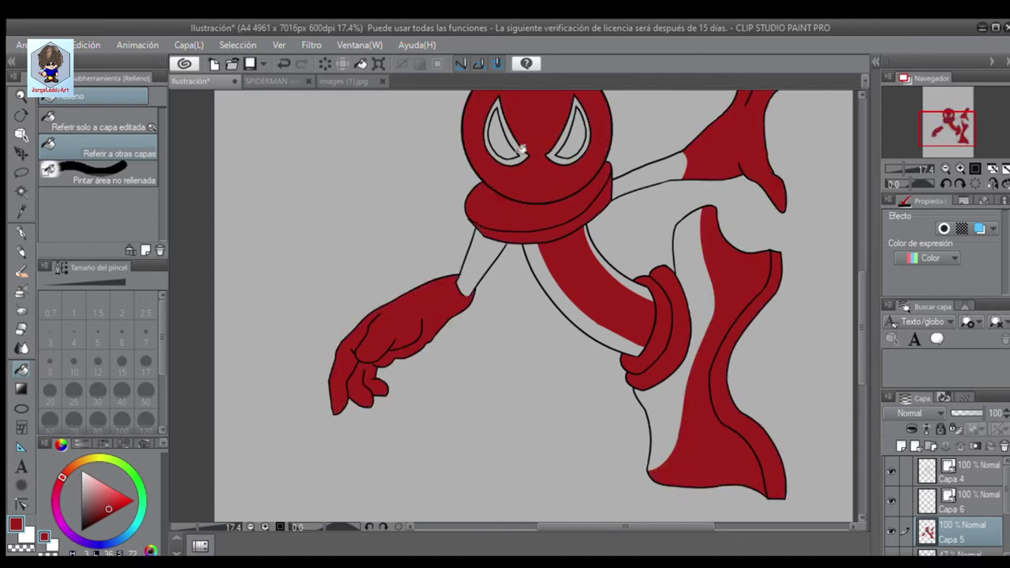
Sample the suit's blue from SPIDERMAN-original.jpg and fill the blue parts of the arms, torso sides and leg
left_click(286, 81)
left_click(452, 349, "alt")
left_click(190, 81)
left_click(668, 408)
left_click(599, 288)
left_click(647, 177)
left_click(481, 260)
Fill the eye lenses near-white and the eye frames dark grey, using colours sampled from the eyes in SPIDERMAN-original.jpg
left_click(287, 81)
left_click(486, 174, "alt")
left_click(189, 80)
left_click(503, 133)
left_click(572, 132)
left_click(287, 80)
left_click(493, 185, "alt")
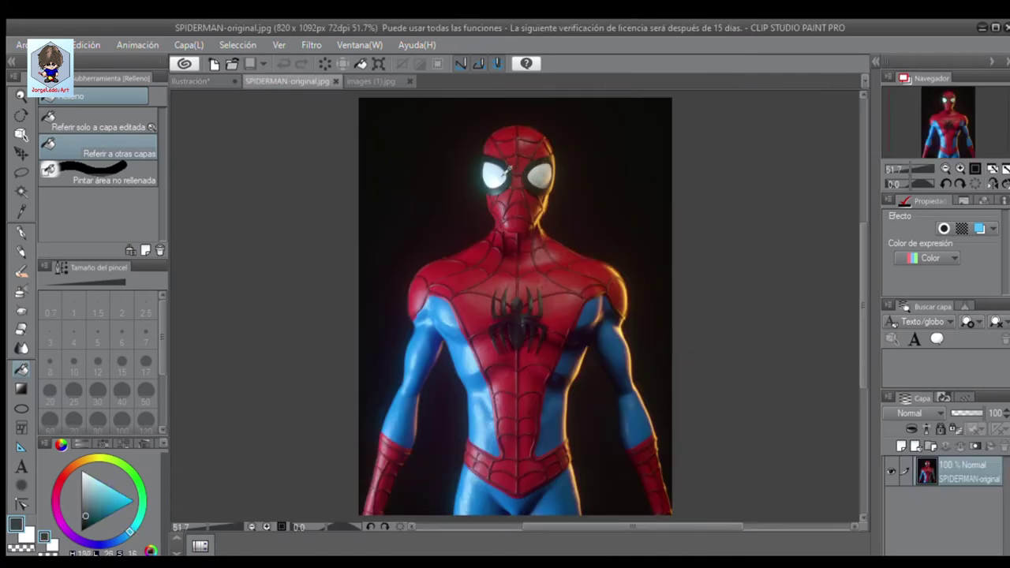
left_click(190, 80)
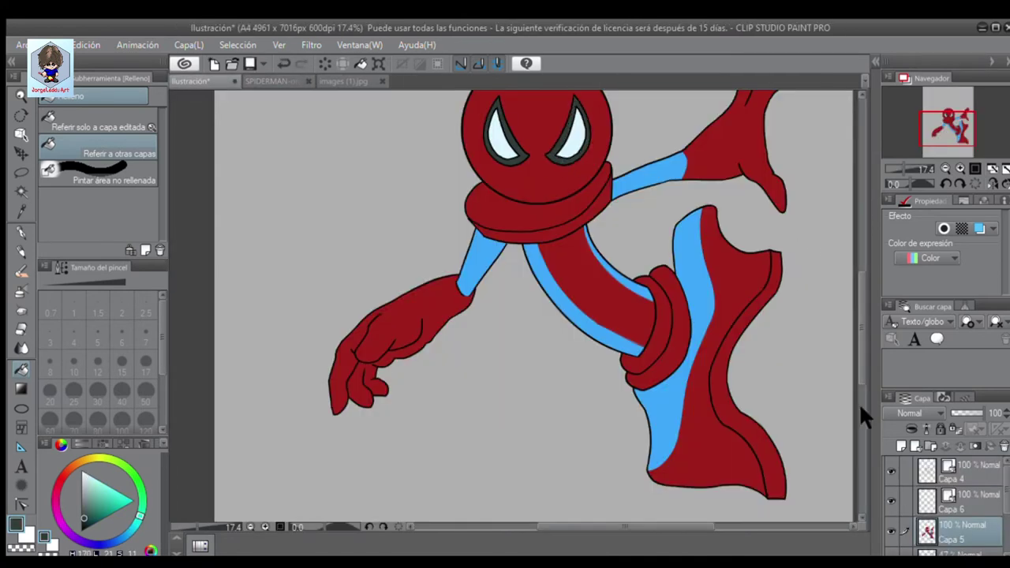
On vector layer Capa 6, draw a small black hexagon between the eyes with the Polygon tool at size 20
left_click(927, 503)
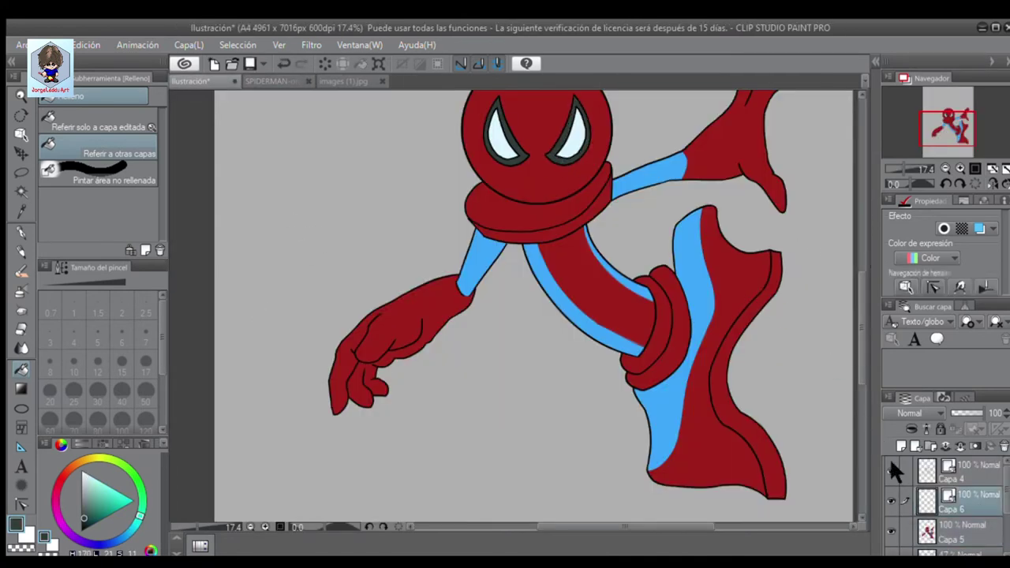
key("p")
left_click(276, 80)
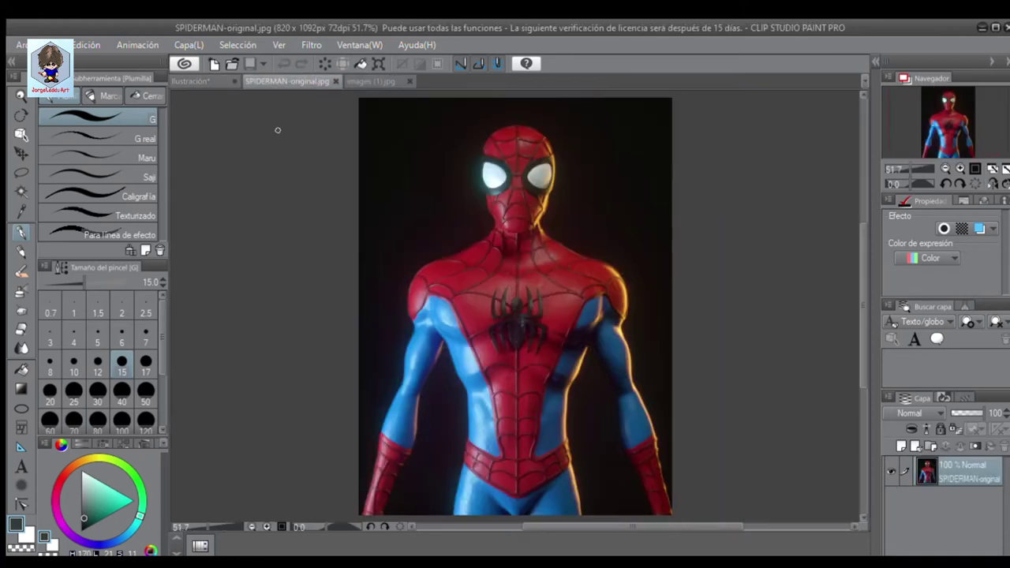
left_click(189, 80)
scroll(853, 268, "up", 4)
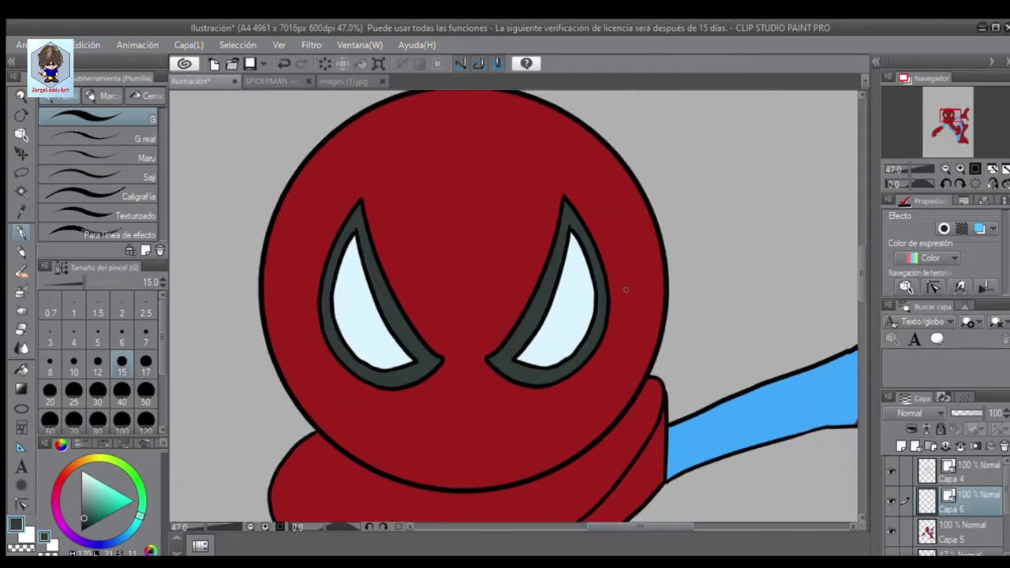
key("u")
scroll(431, 301, "up", 3)
left_click_drag(385, 236, 462, 310)
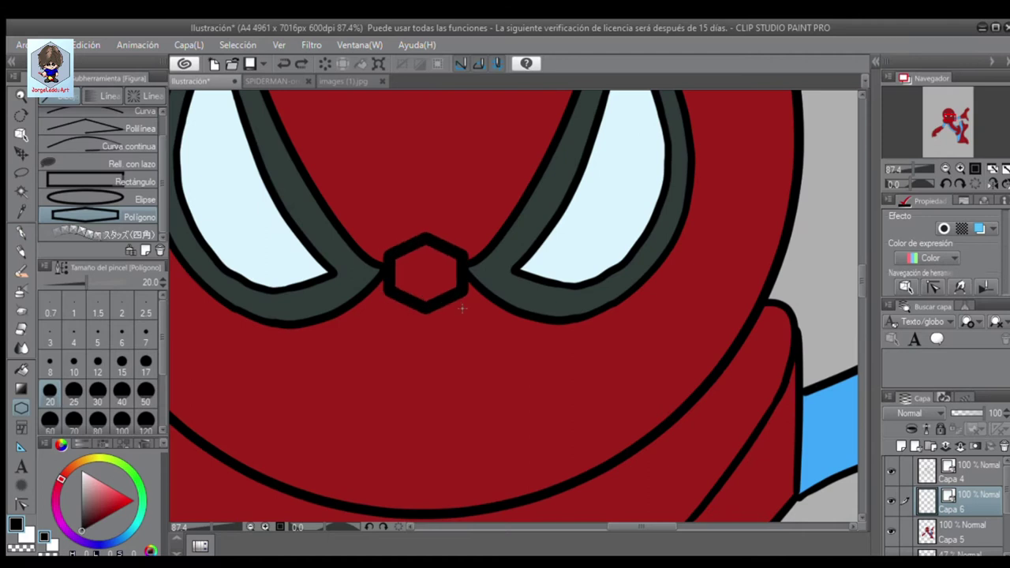
Draw three black web lines fanning from the hexagon down to the chin with the Curve tool at size 20
key("u")
scroll(481, 326, "down", 2)
left_click_drag(464, 235, 627, 398)
left_click(569, 300)
mouse_move(430, 256)
left_mouse_down()
mouse_move(441, 480)
mouse_move(425, 458)
left_mouse_up()
key("ctrl+z")
key("ctrl+z")
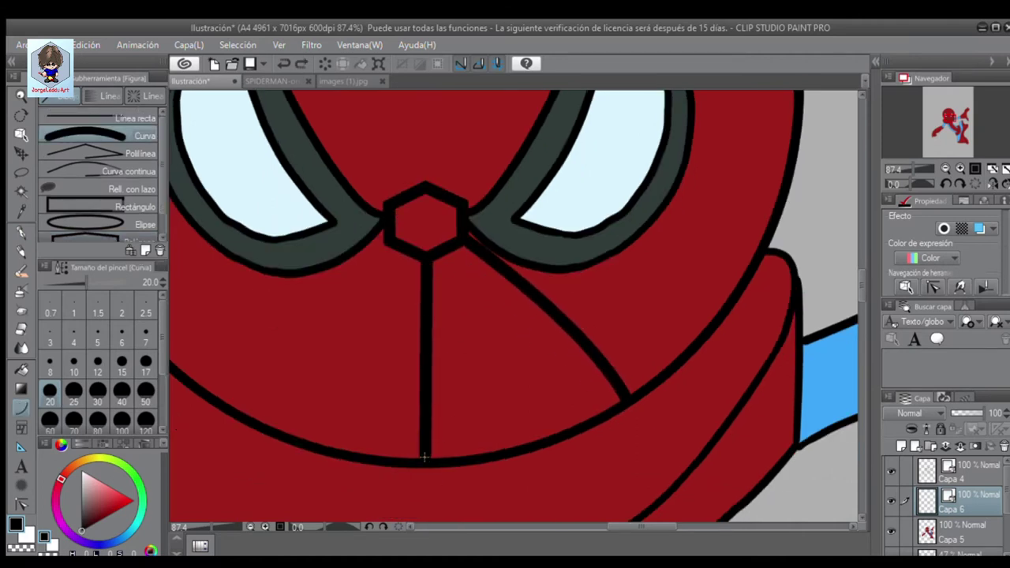
left_click_drag(639, 527, 607, 528)
left_click_drag(589, 240, 431, 415)
left_click(546, 373)
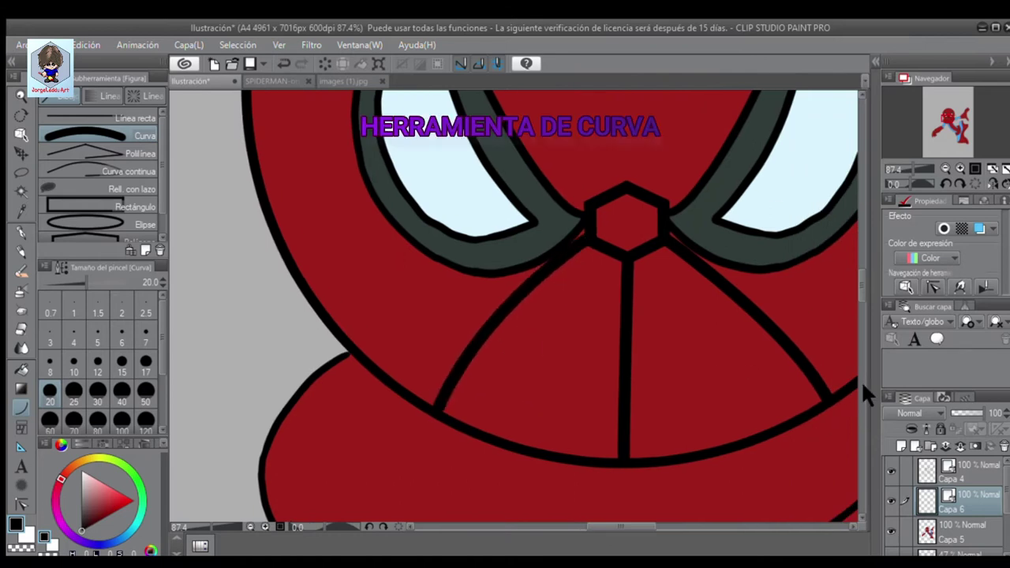
Draw a web line from the hexagon to the head's top and two curved ones across each eye to the mask's edges
scroll(902, 169, "down", 5)
scroll(902, 169, "up", 3)
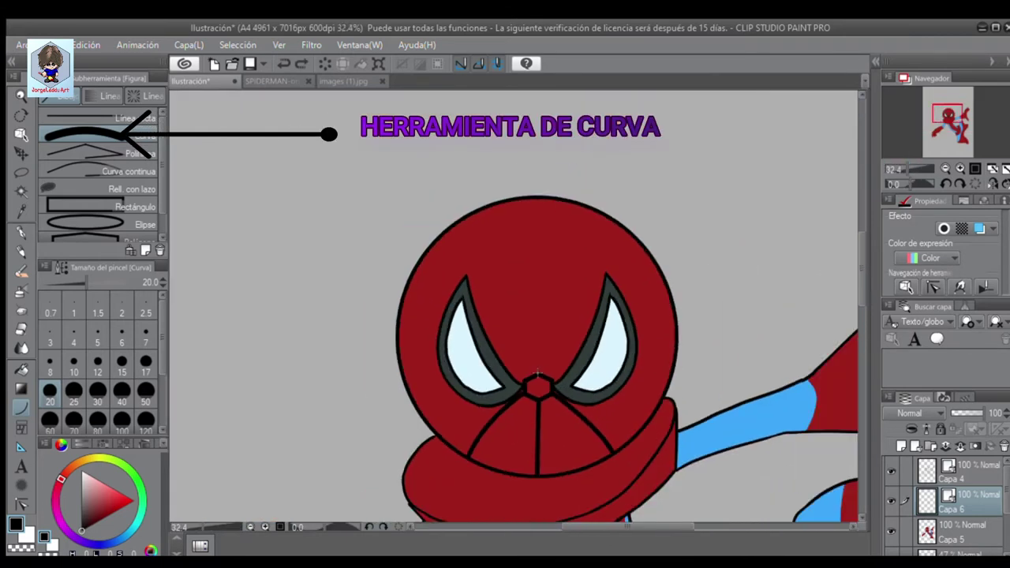
left_click(694, 289)
scroll(902, 169, "up", 3)
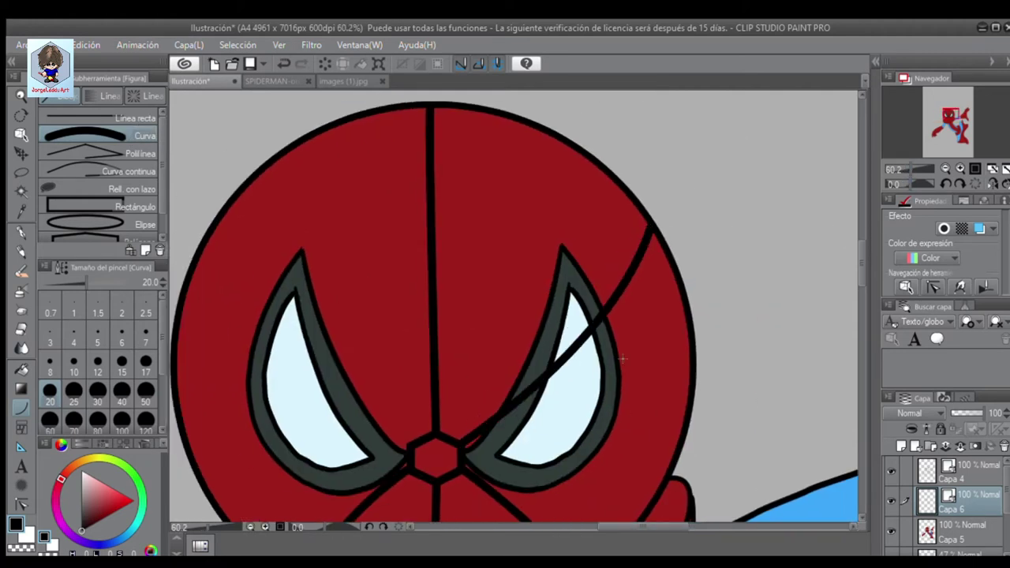
left_click_drag(344, 331, 227, 209)
left_click(245, 363)
left_click_drag(468, 457, 687, 407)
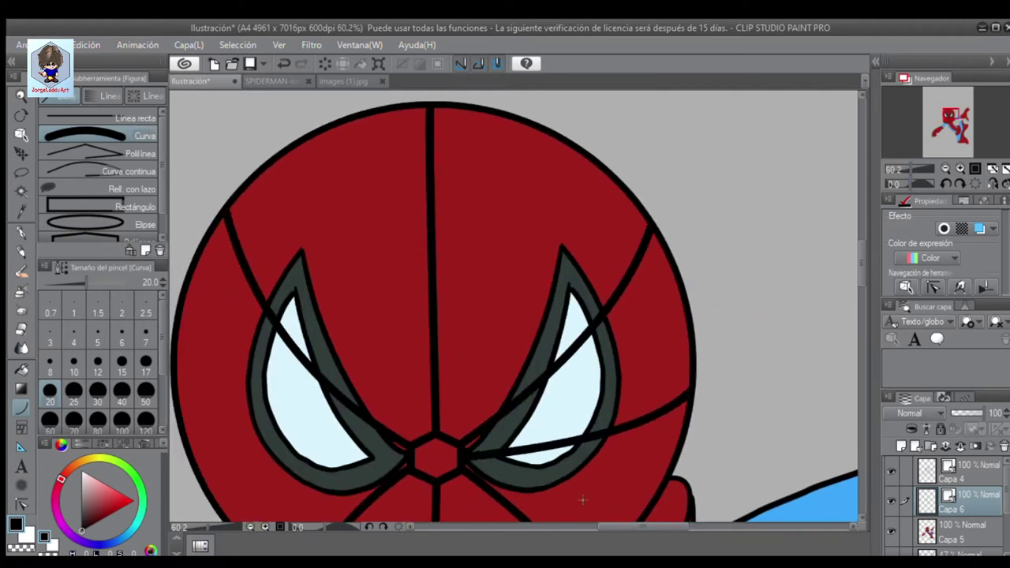
left_click(632, 449)
left_click_drag(407, 453, 177, 407)
left_click(332, 464)
Erase the web line sections crossing both eyes with the Vector eraser
key("e")
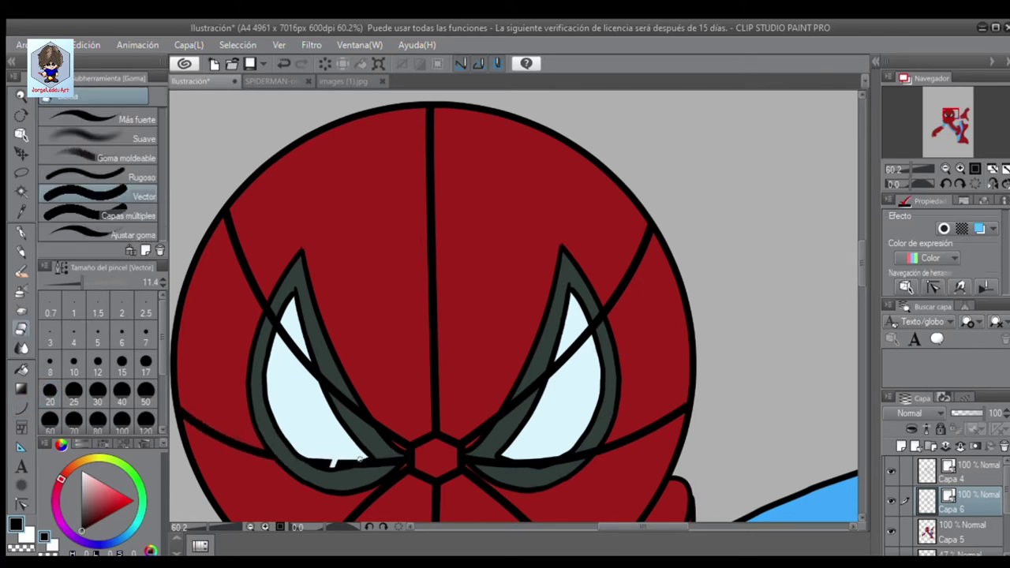
left_click(286, 312)
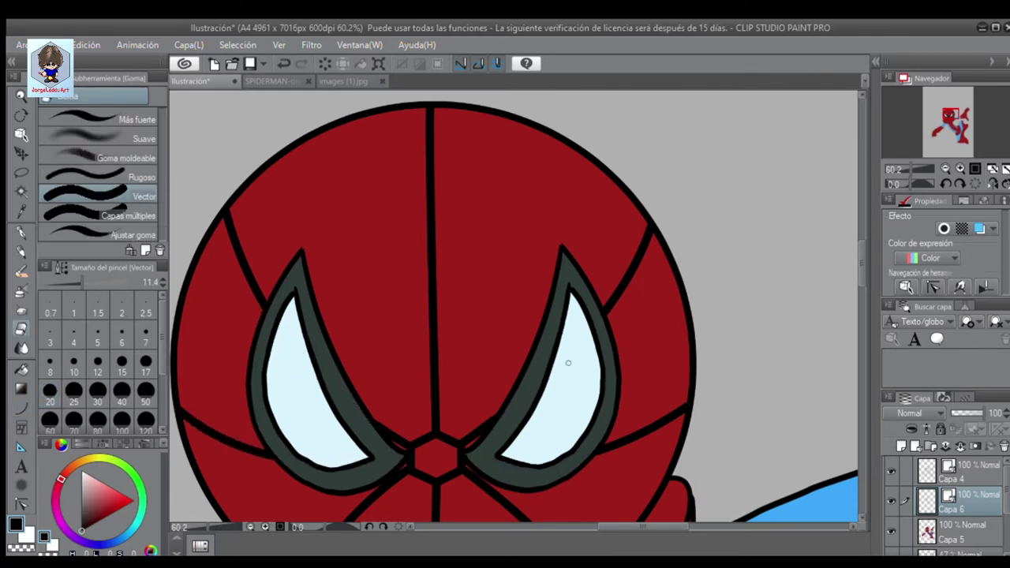
scroll(513, 307, "down", 5)
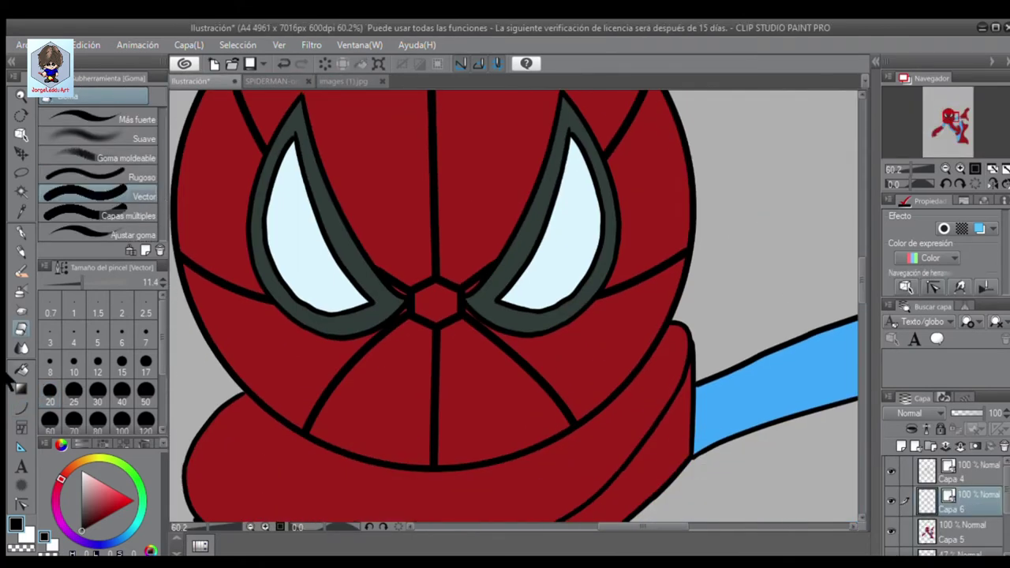
Draw curved cross threads between the web lines on the mask's lower half and erase the ends overlapping the eyes
left_click(21, 407)
left_click_drag(513, 359, 514, 359)
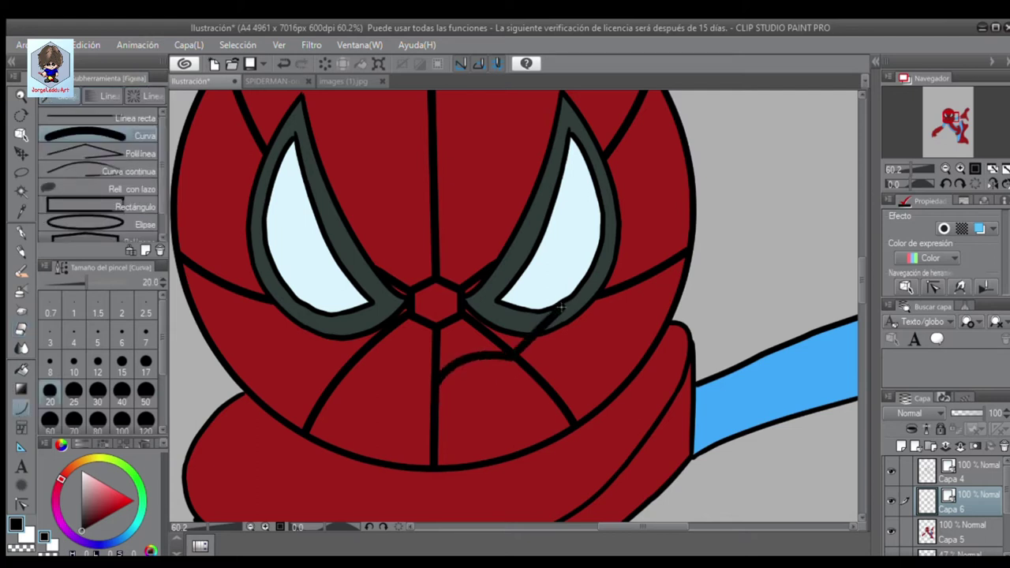
left_click_drag(436, 434, 561, 385)
left_click_drag(434, 459, 538, 438)
mouse_move(588, 411)
left_mouse_down()
mouse_move(663, 272)
mouse_move(687, 256)
left_mouse_up()
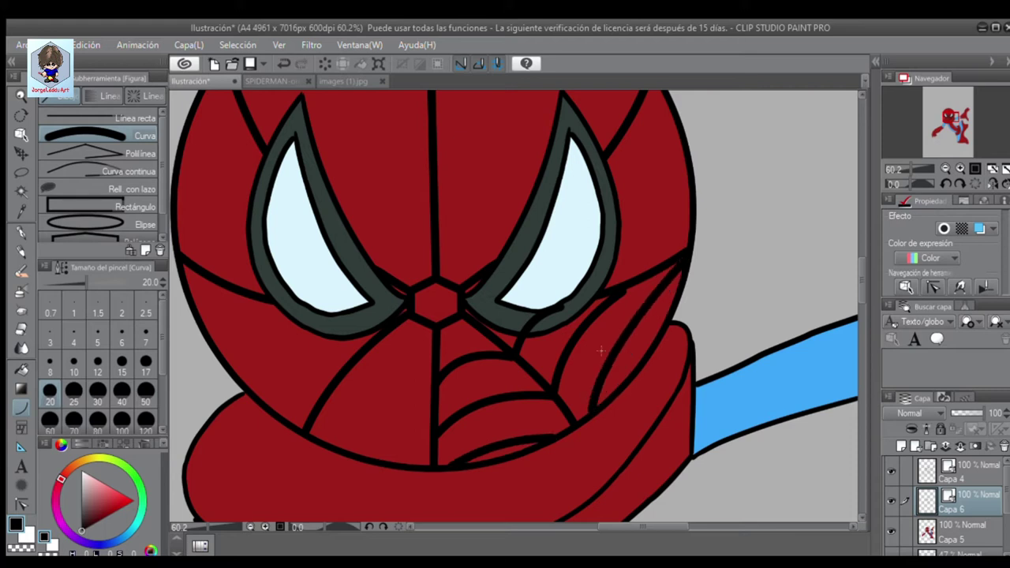
left_click_drag(431, 383, 334, 399)
left_click_drag(415, 439, 309, 426)
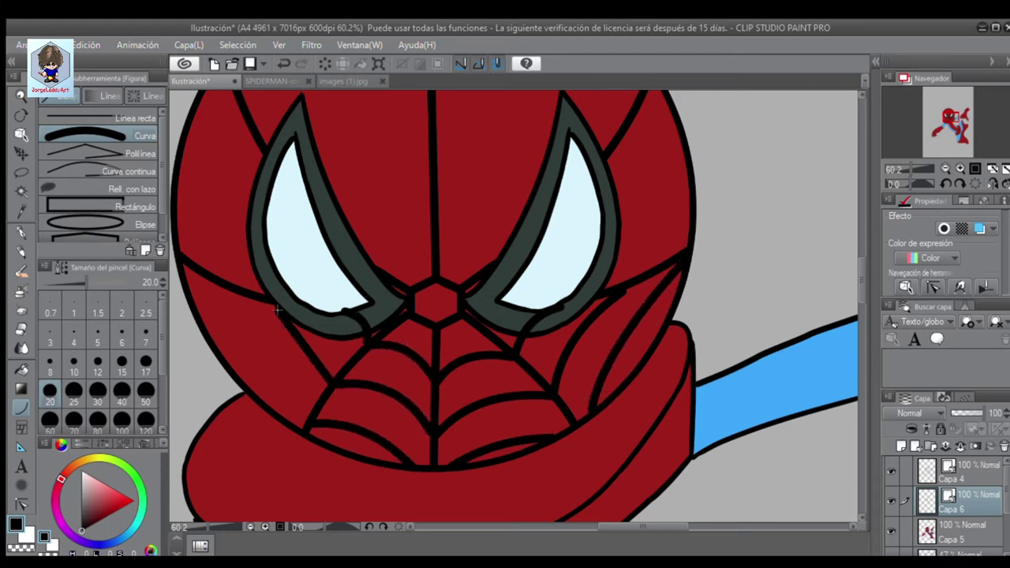
left_click_drag(333, 308, 273, 384)
left_click_drag(311, 284, 234, 351)
scroll(235, 349, "up", 4)
key("e")
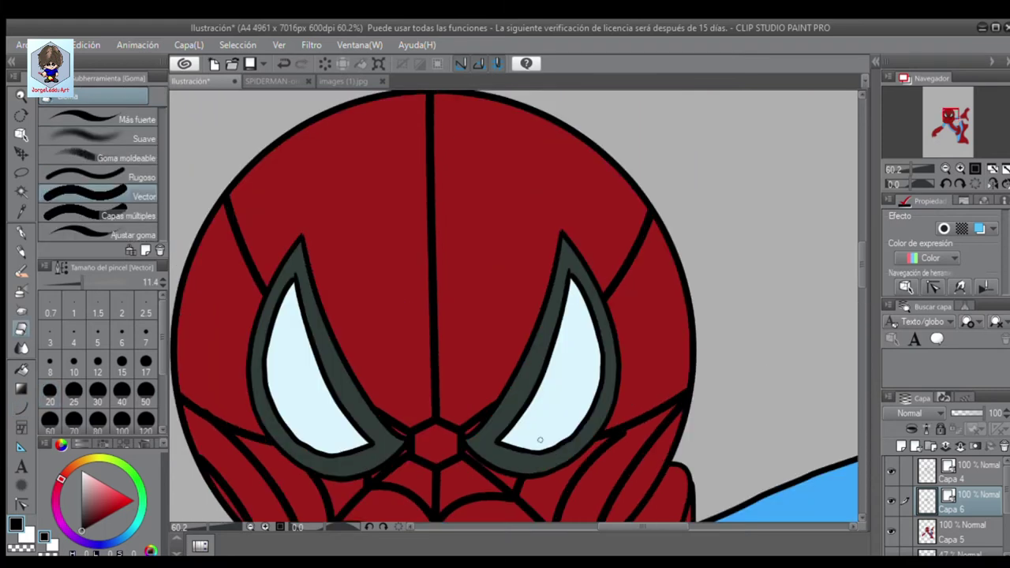
Draw rows of curved cross threads on both sides of the forehead's central web line, from the hexagon up to the crown
left_click(21, 408)
left_click_drag(379, 412, 450, 408)
mouse_move(431, 321)
left_mouse_down()
mouse_move(325, 377)
mouse_move(544, 365)
left_mouse_up()
left_click_drag(430, 235, 324, 314)
left_click_drag(435, 235, 547, 295)
left_click_drag(428, 155, 244, 249)
left_click_drag(434, 150, 608, 252)
left_click_drag(431, 111, 644, 217)
Add curved cross threads on the mask's sides beside both eyes, consulting the reference, and trim the parts overlapping the eyes
left_click_drag(645, 217, 615, 331)
left_click(269, 80)
left_click(189, 80)
left_click_drag(401, 212, 214, 292)
scroll(615, 332, "down", 5)
left_click_drag(618, 158, 669, 317)
scroll(630, 270, "left", 6)
left_click_drag(418, 202, 379, 361)
left_click(348, 253)
key("e")
scroll(745, 263, "right", 5)
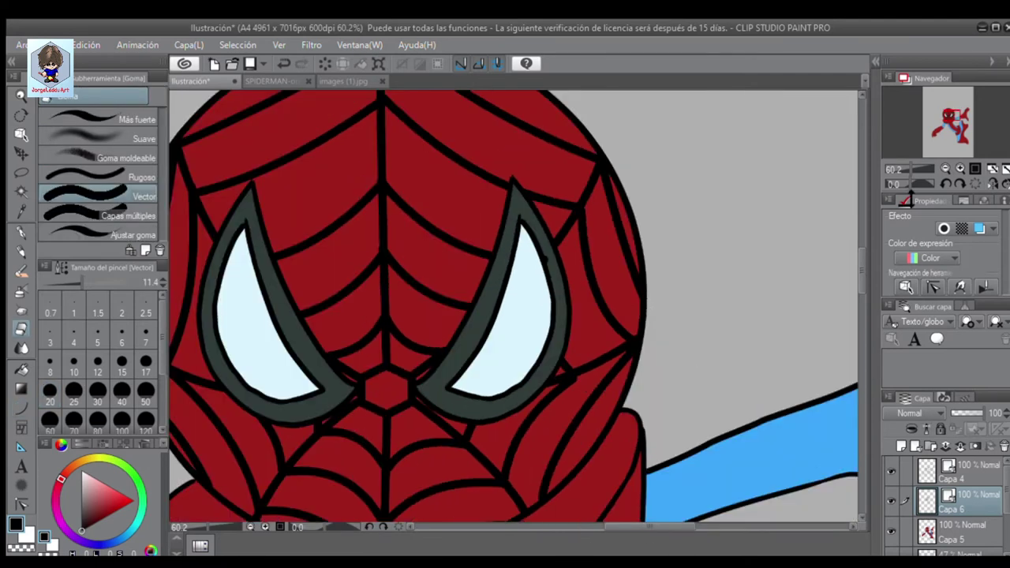
Draw the main black web lines across the shoulders and down the middle of the torso, following SPIDERMAN-original.jpg
left_click(269, 81)
left_click(190, 80)
left_click_drag(915, 169, 906, 172)
key("u")
mouse_move(489, 249)
left_mouse_down()
mouse_move(505, 289)
mouse_move(704, 469)
left_mouse_up()
scroll(540, 360, "up", 4)
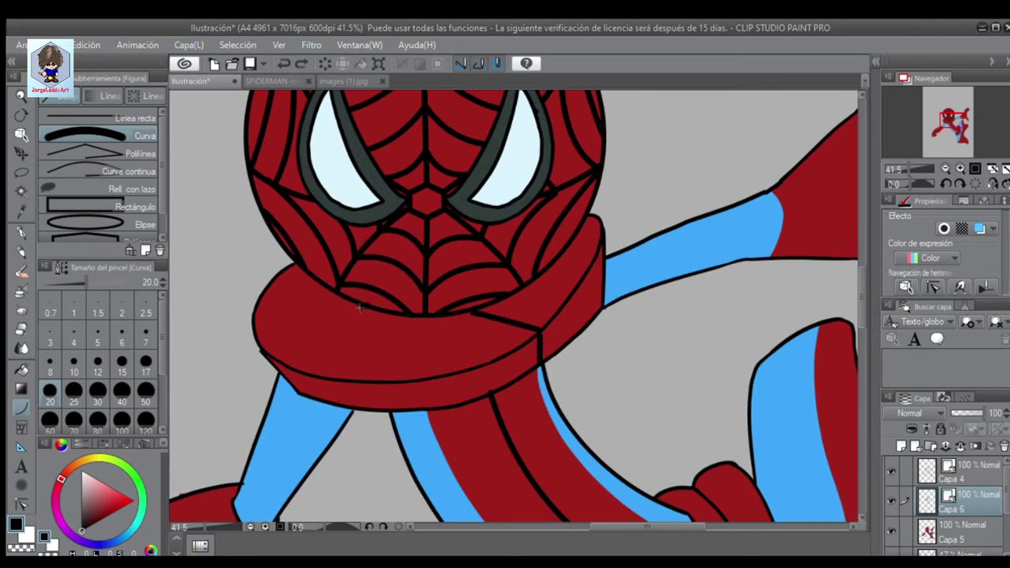
key("e")
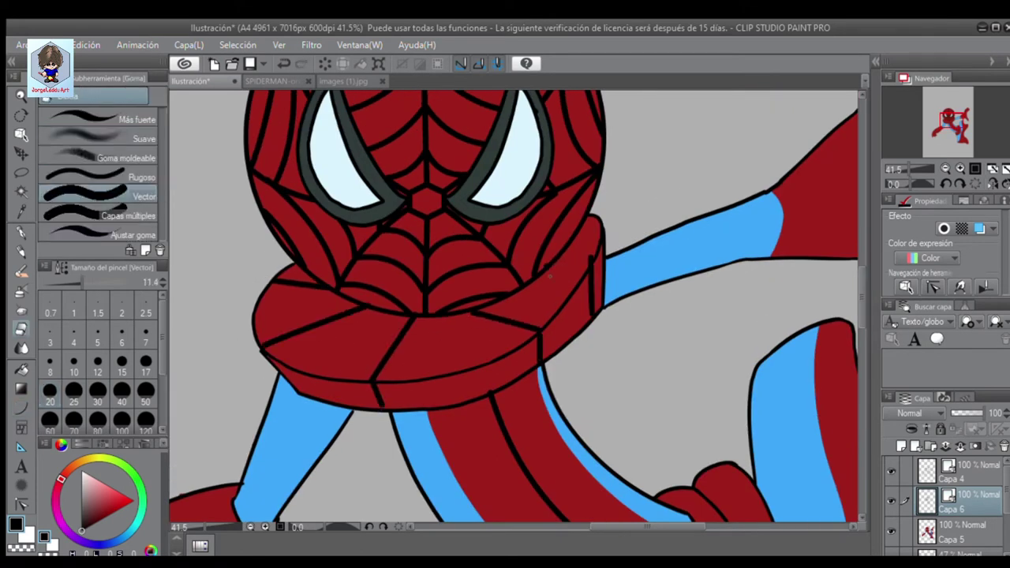
Draw black web lines along the red torso stripe's edges and waist bands, and add curved cross threads over the shoulders
scroll(513, 307, "up", 3)
key("u")
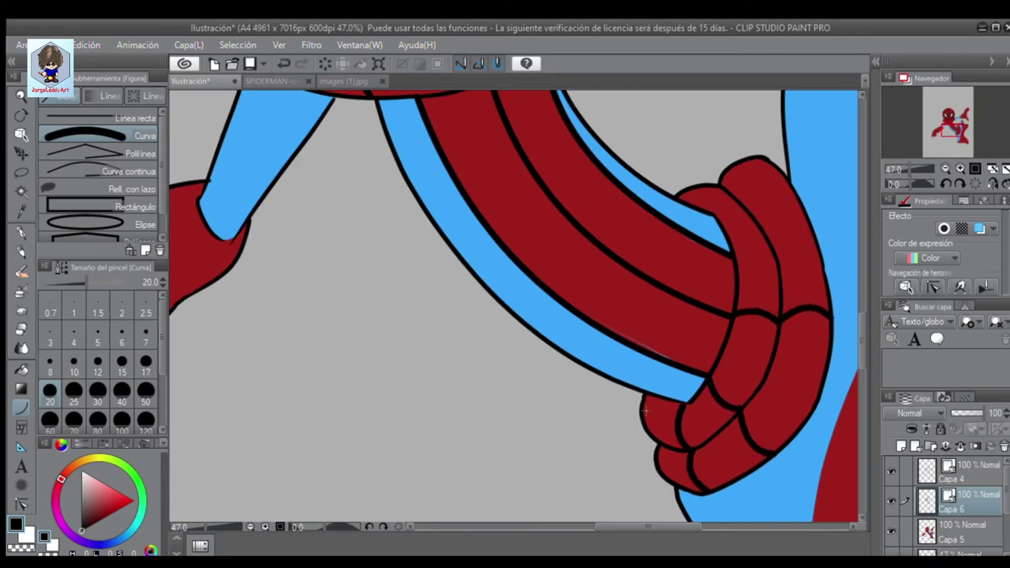
left_click_drag(861, 343, 858, 292)
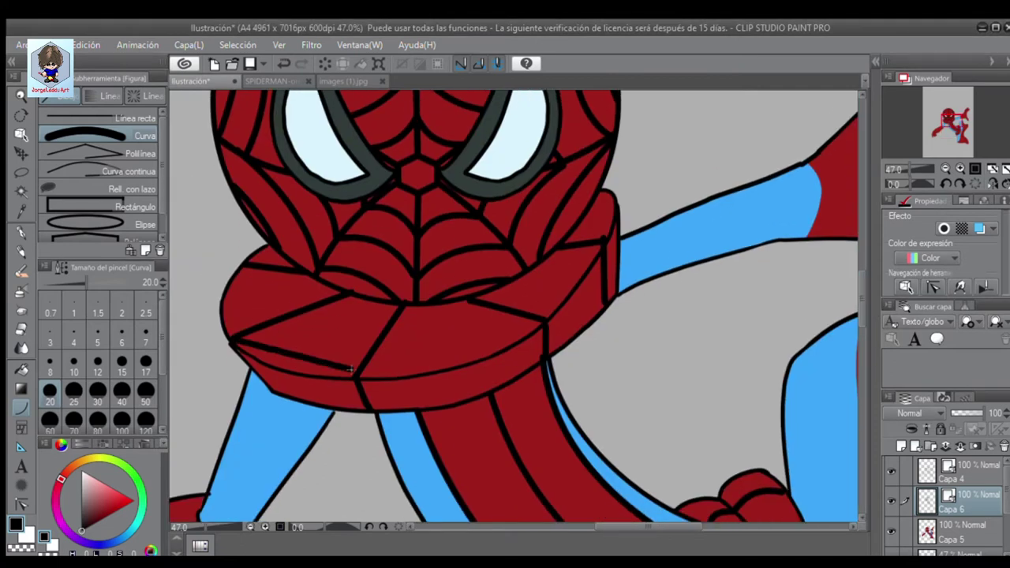
left_click_drag(351, 369, 568, 265)
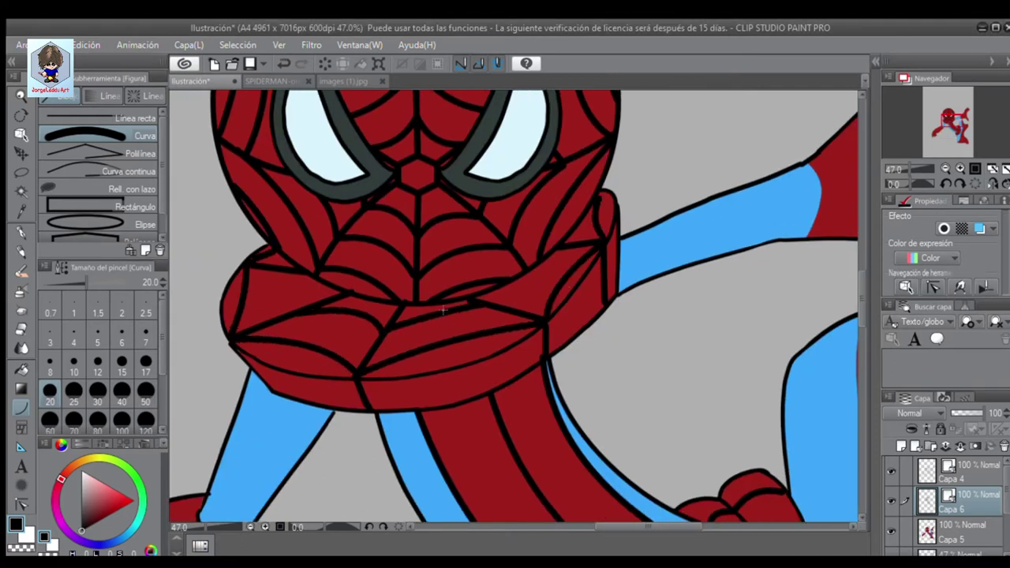
Draw curved black cross threads down both sides of the red torso stripe's central web line, consulting the SPIDERMAN-original reference
scroll(825, 327, "down", 3)
left_click(267, 80)
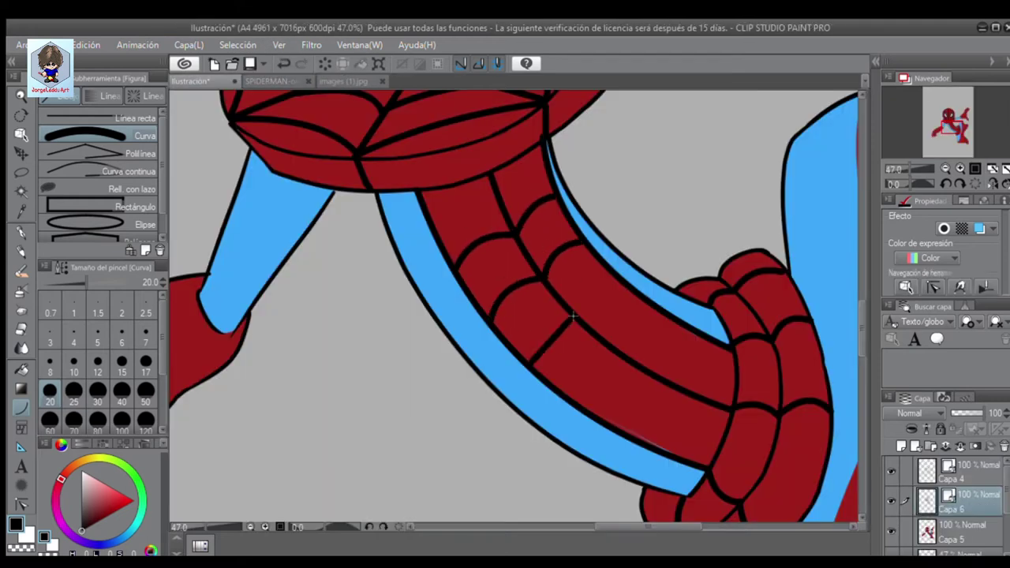
left_click_drag(573, 316, 614, 274)
left_click_drag(592, 412, 650, 327)
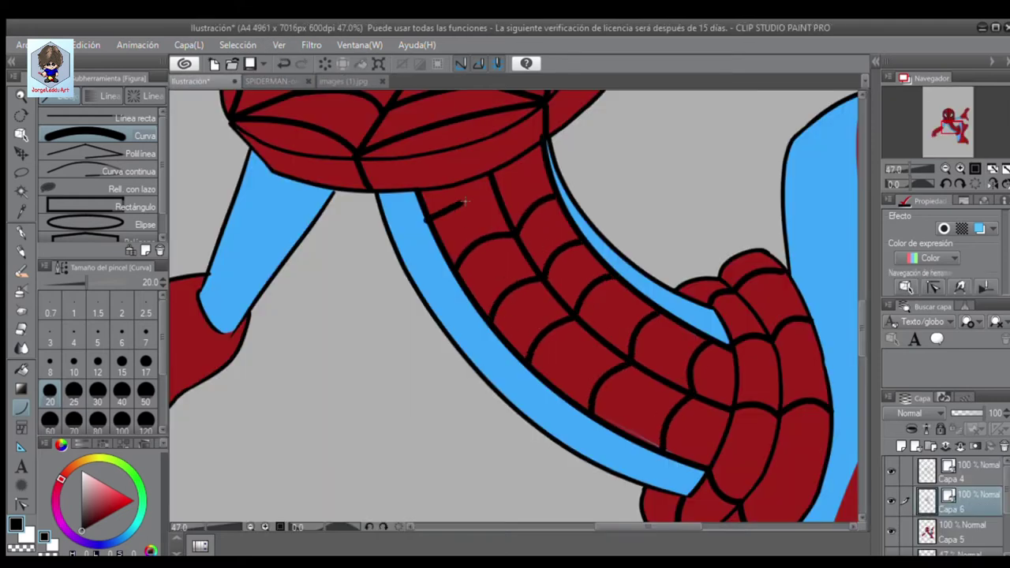
Draw black web bands across the leg's red area and lengthwise curved threads joining them, consulting the SPIDERMAN-original reference
scroll(851, 329, "down", 5)
left_click(292, 80)
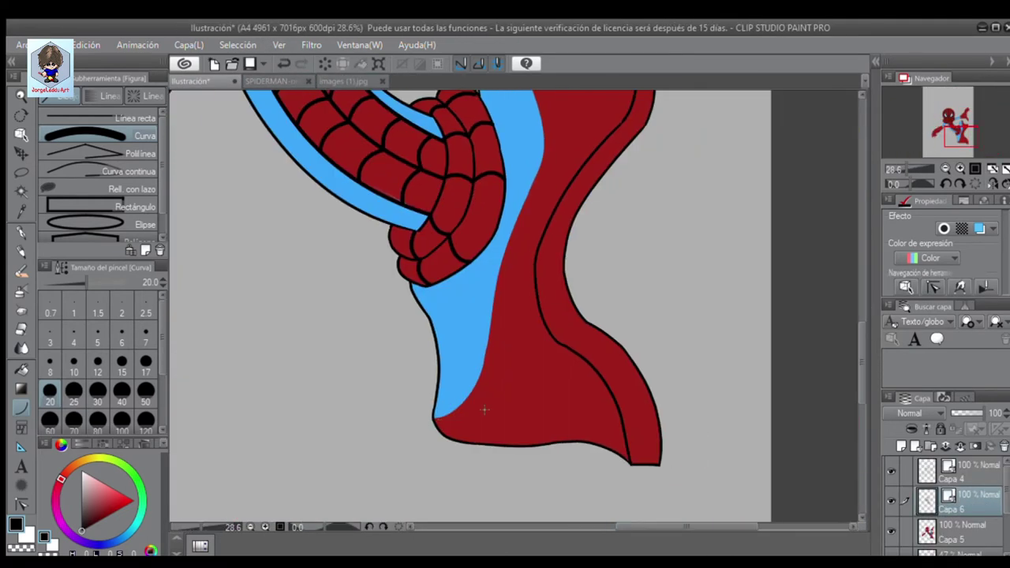
left_click_drag(535, 293, 533, 226)
key("ctrl+z")
scroll(849, 369, "down", 3)
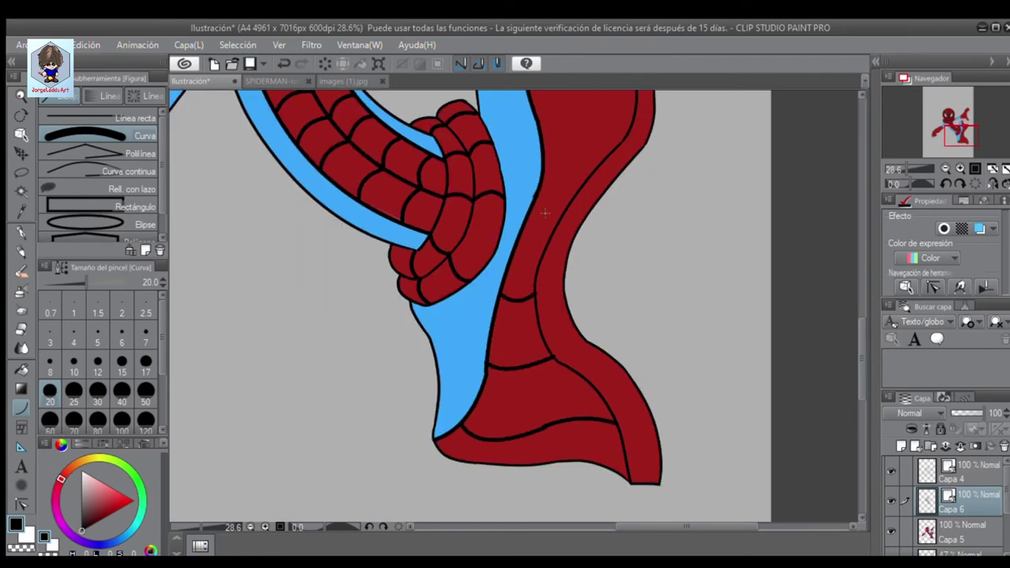
scroll(569, 278, "up", 4)
scroll(568, 256, "down", 4)
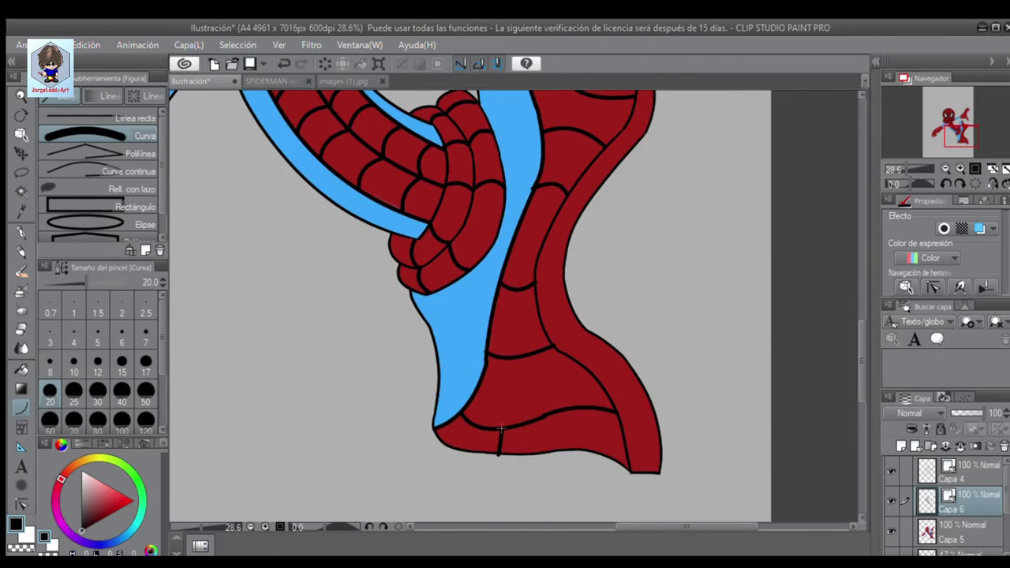
scroll(553, 186, "up", 3)
scroll(588, 418, "down", 4)
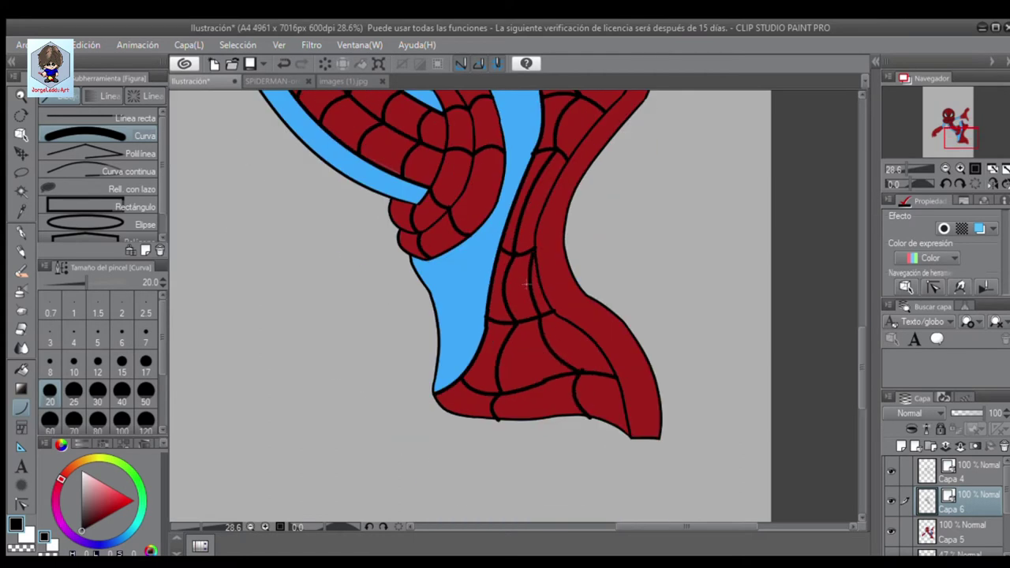
Draw the main black web lines along the raised hand, from the blue sleeve's edge toward the fingers
scroll(527, 285, "up", 5)
mouse_move(901, 164)
left_mouse_down()
mouse_move(919, 162)
mouse_move(908, 162)
left_mouse_up()
key("ctrl+plus")
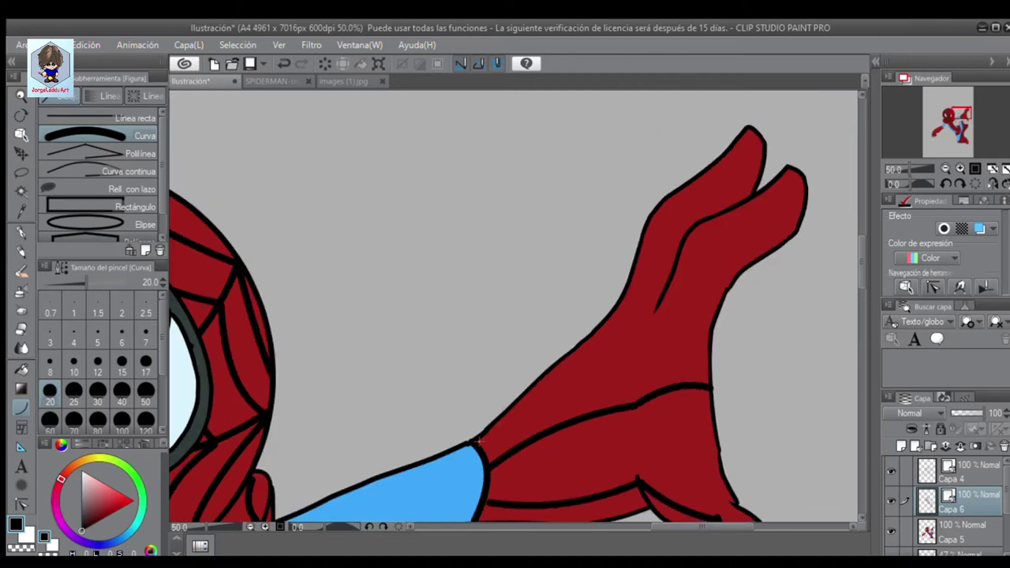
left_click_drag(477, 440, 697, 254)
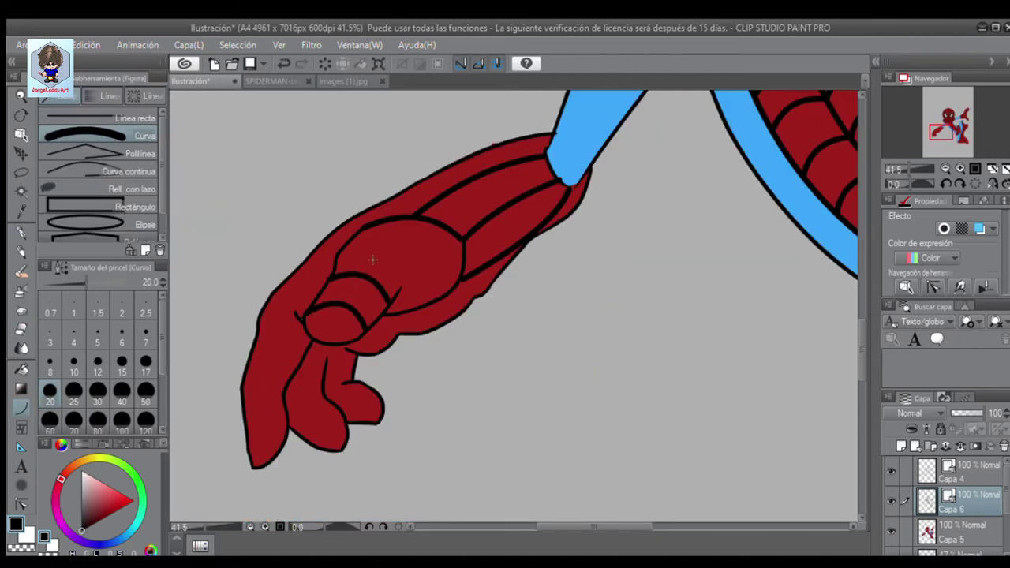
Draw curved web threads over the lowered hand's back, fingers and lower edge, and trim overshooting ends with the Vector eraser
left_click_drag(373, 259, 433, 294)
left_click_drag(248, 436, 287, 434)
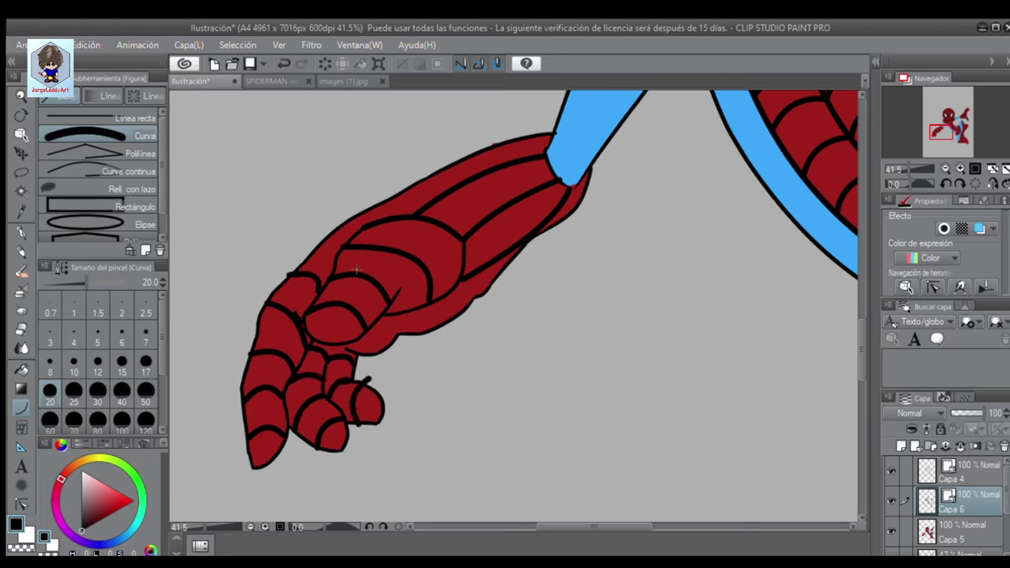
left_click_drag(388, 331, 392, 352)
key("e")
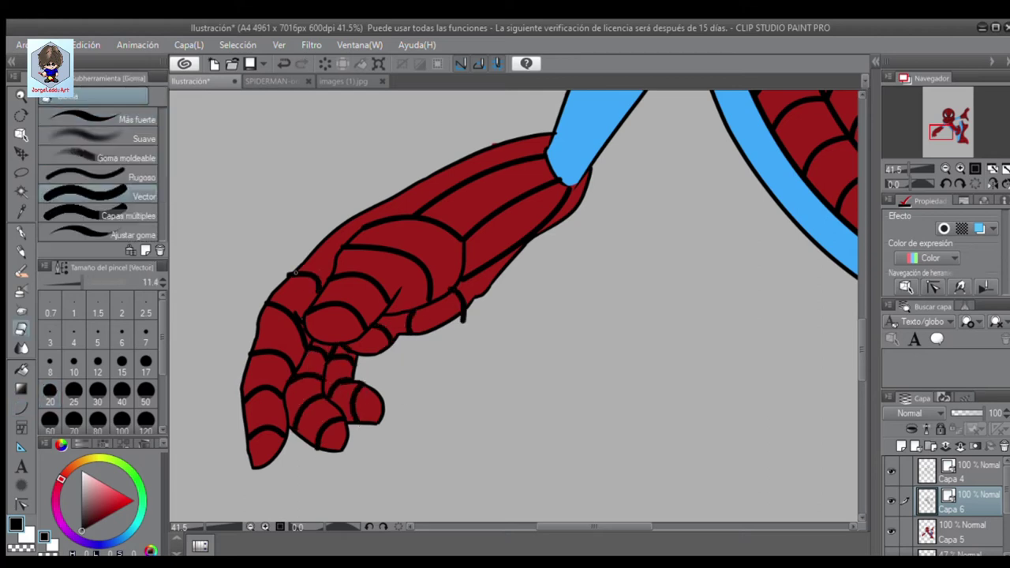
left_click(463, 315)
Add curved cross threads between the lowered forearm's long web lines and erase the ends that pass the outline
key("u")
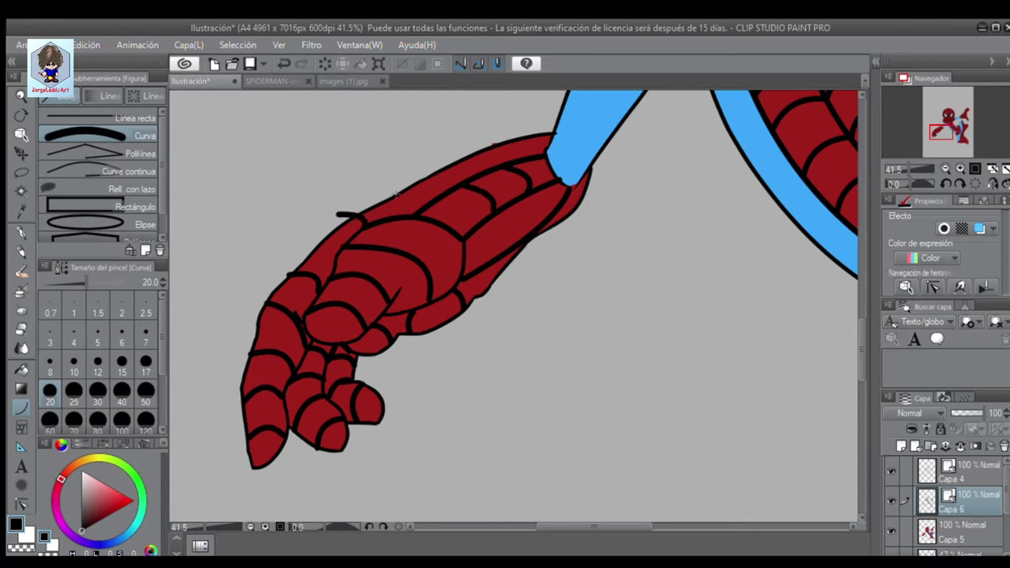
key("e")
scroll(584, 213, "up", 5)
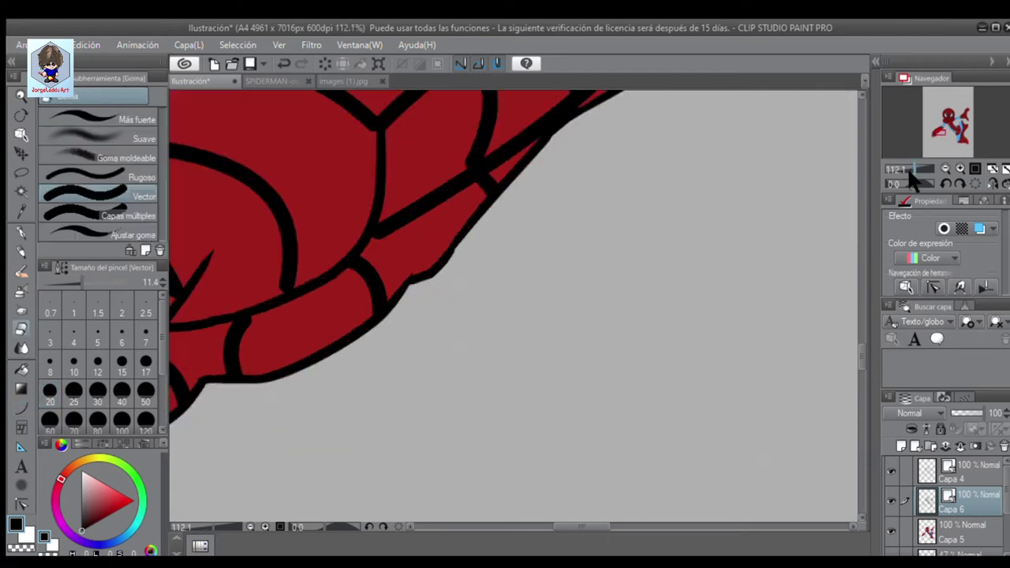
left_click_drag(406, 248, 565, 534)
scroll(897, 162, "down", 5)
scroll(897, 162, "up", 2)
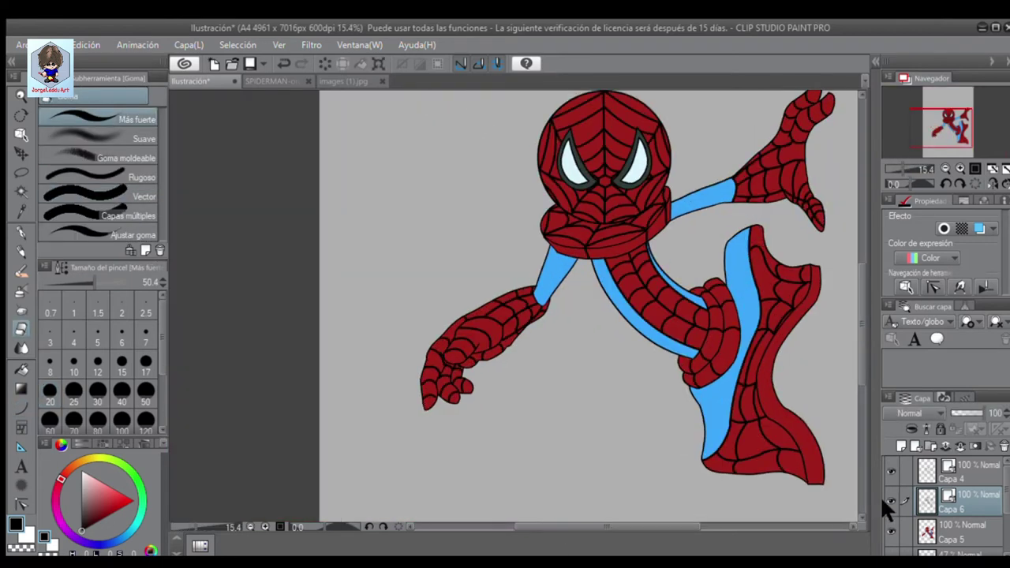
Hide the web layer Capa 6, select the figure's silhouette, and add a new layer above Capa 5
key("w")
left_click(424, 230)
scroll(898, 159, "up", 2)
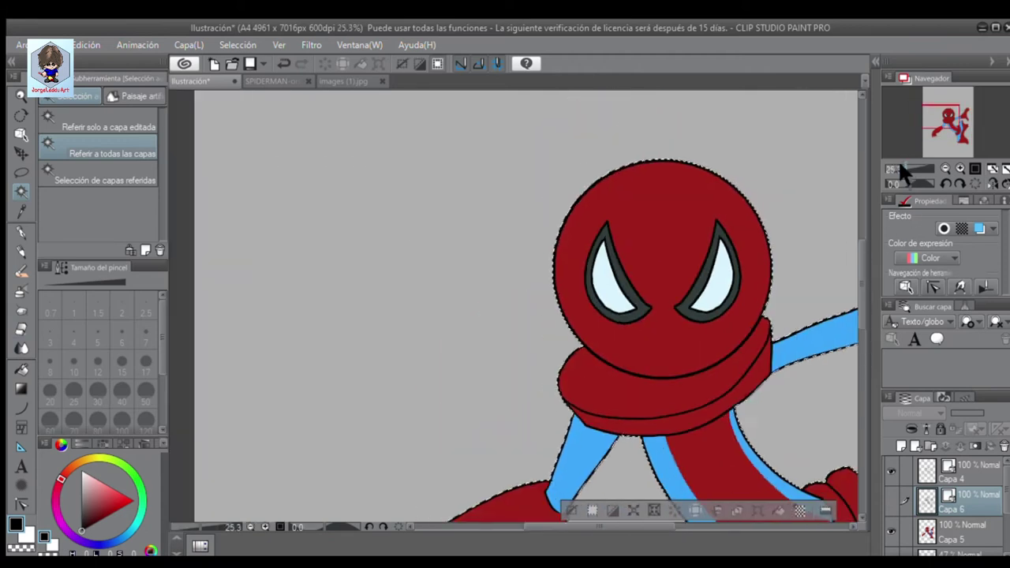
left_click(947, 532)
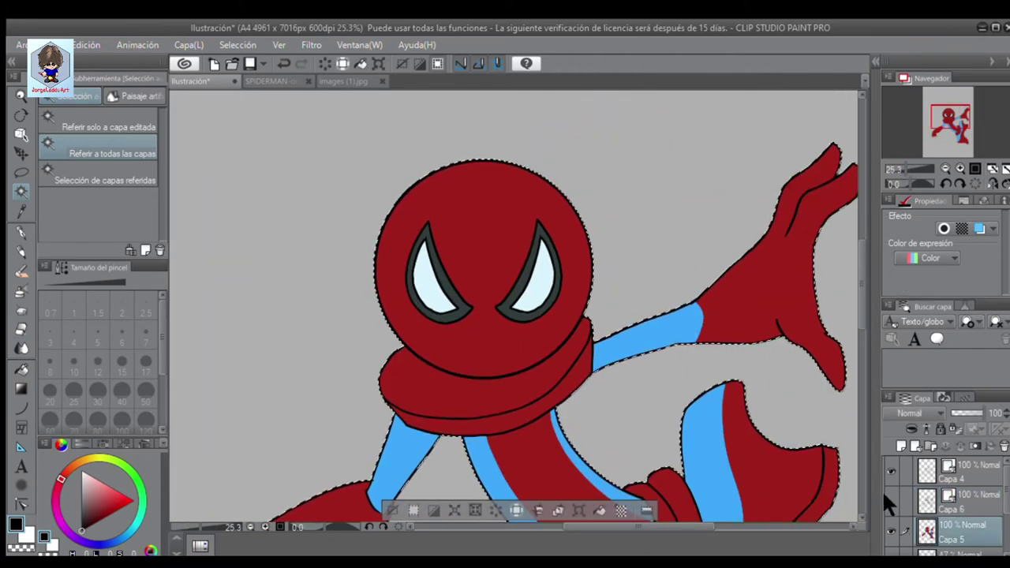
left_click(900, 447)
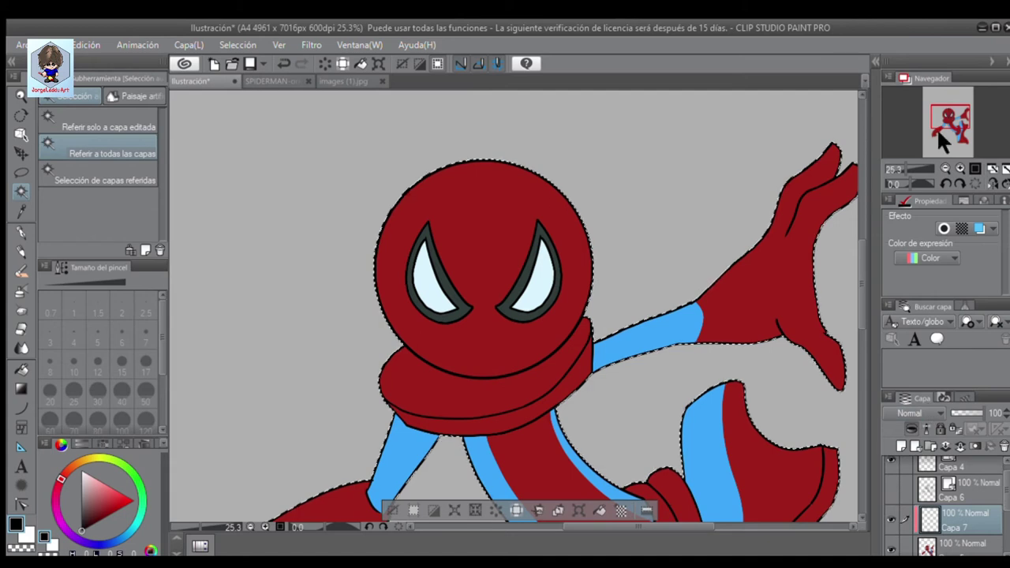
Set Capa 7's blending mode to Multiplicación and sample the costume's red as the drawing colour
key("p")
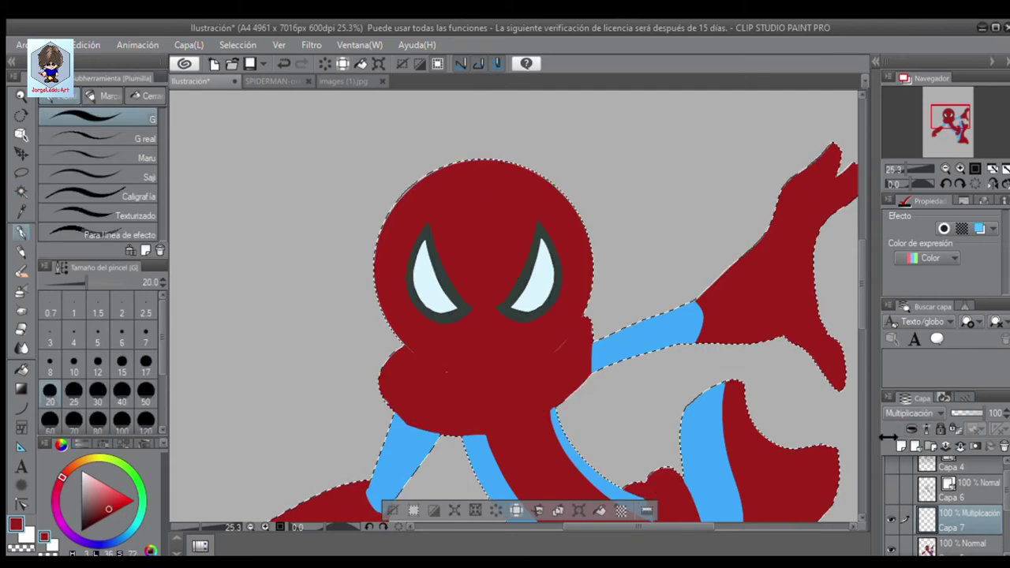
scroll(847, 337, "down", 1)
scroll(850, 315, "up", 1)
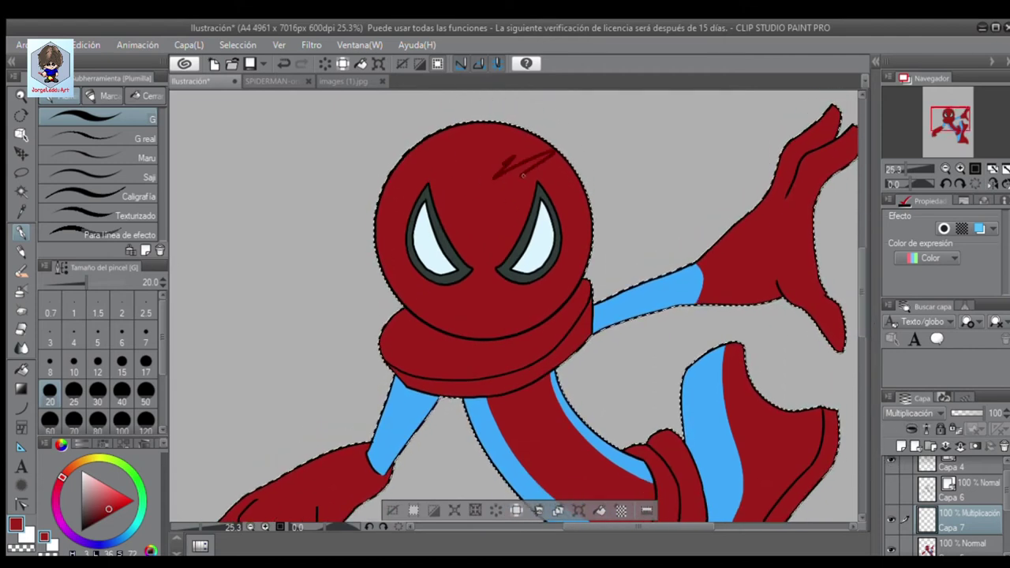
Draw an elliptical shadow edge on the mask, fill the mask outside it and the collar's underside, and outline the collar's shadow
key("u")
left_click_drag(385, 278, 565, 163)
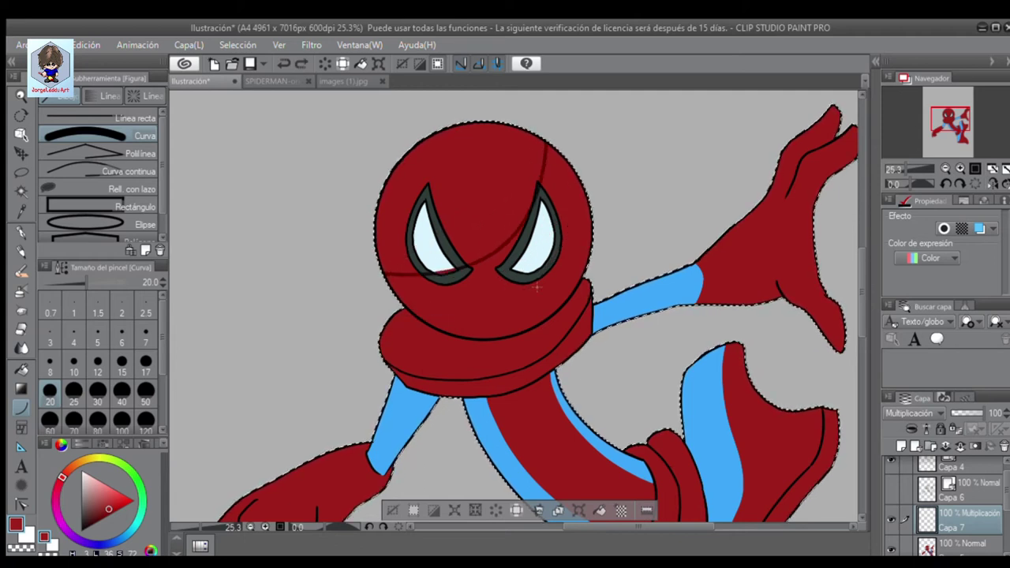
left_click(86, 224)
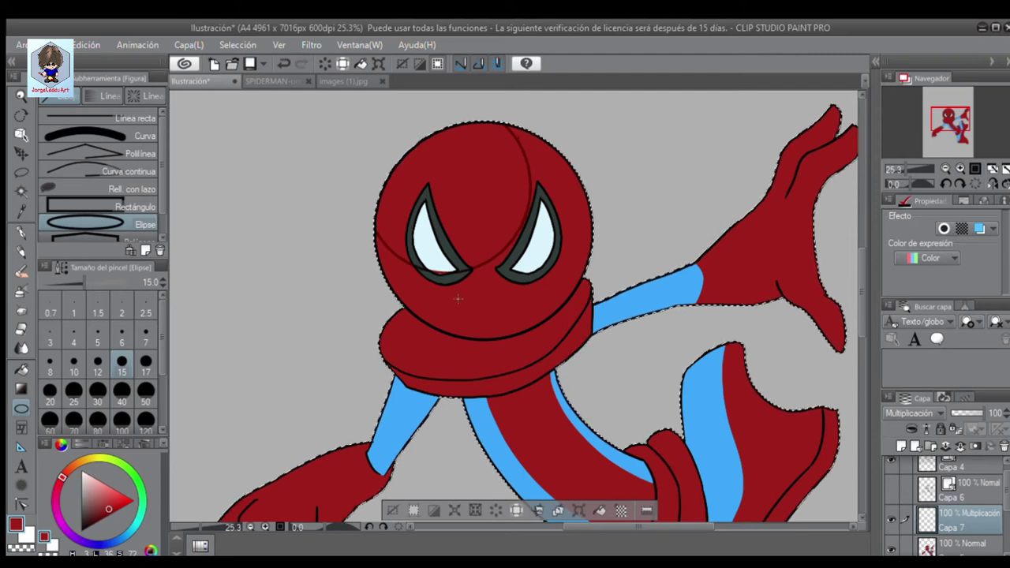
left_click(22, 368)
left_click(21, 388)
left_click(489, 320)
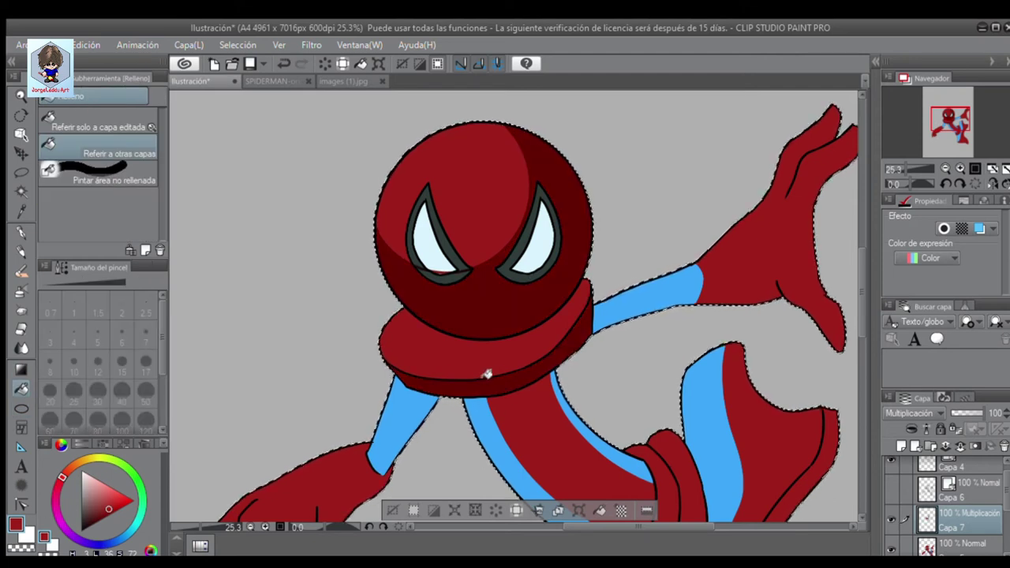
left_click(22, 408)
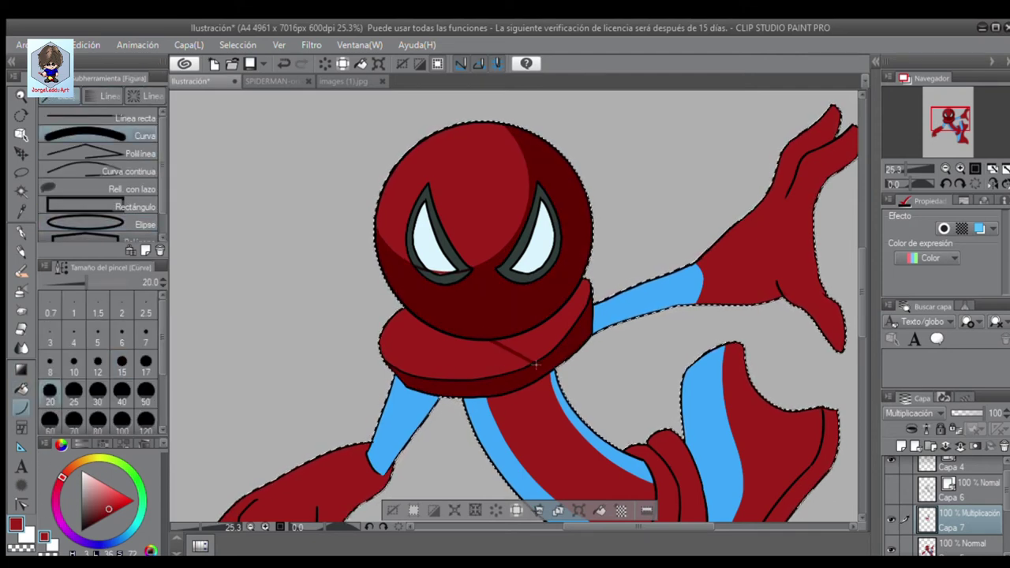
Outline the shadow areas along the raised arm, palm, finger and thumb with red curves
scroll(664, 517, "up", 5)
left_click_drag(288, 340, 694, 203)
left_click(695, 204)
scroll(410, 340, "up", 5)
scroll(409, 339, "down", 3)
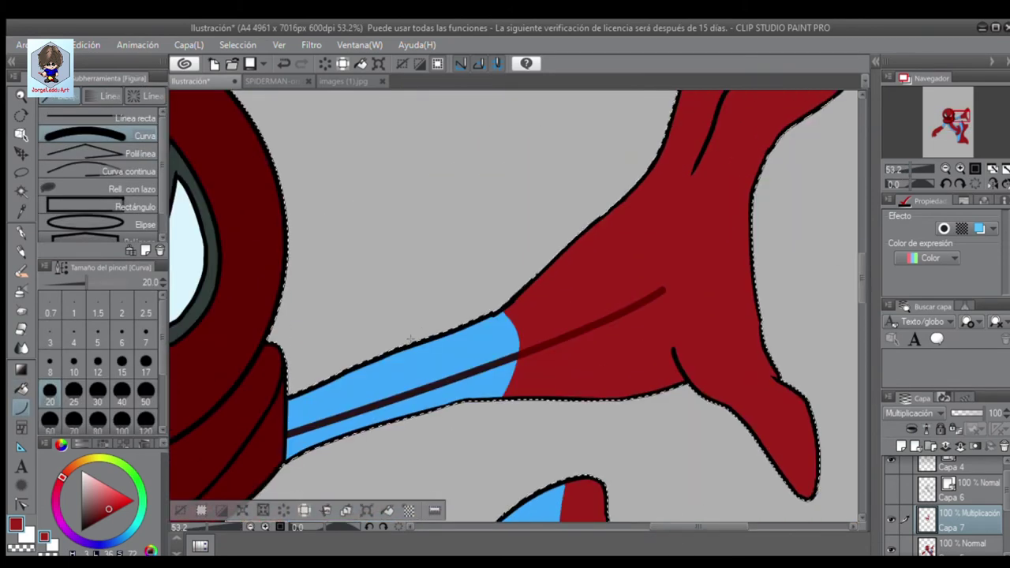
scroll(828, 181, "up", 3)
left_click_drag(835, 158, 830, 209)
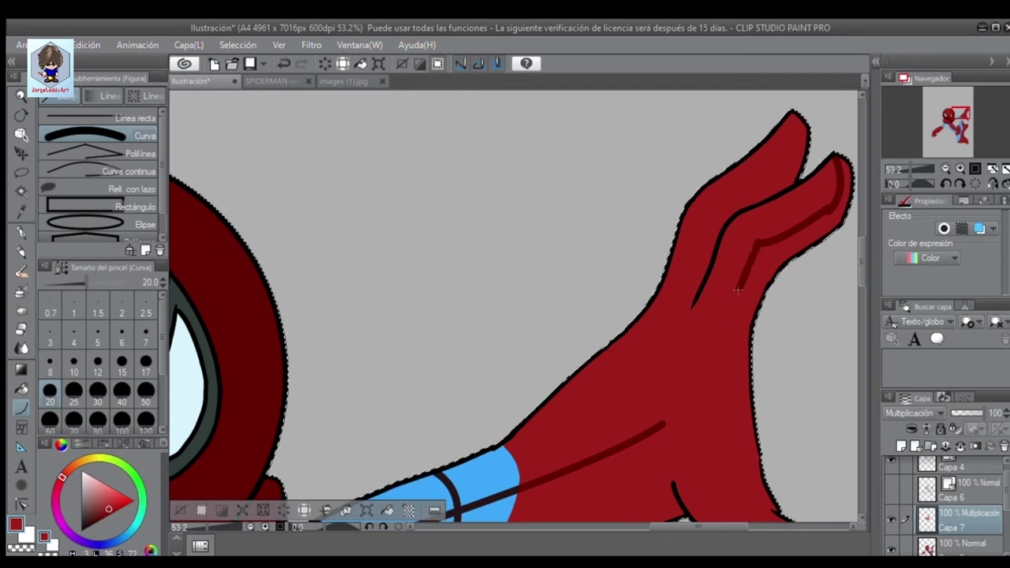
left_click_drag(671, 389, 691, 354)
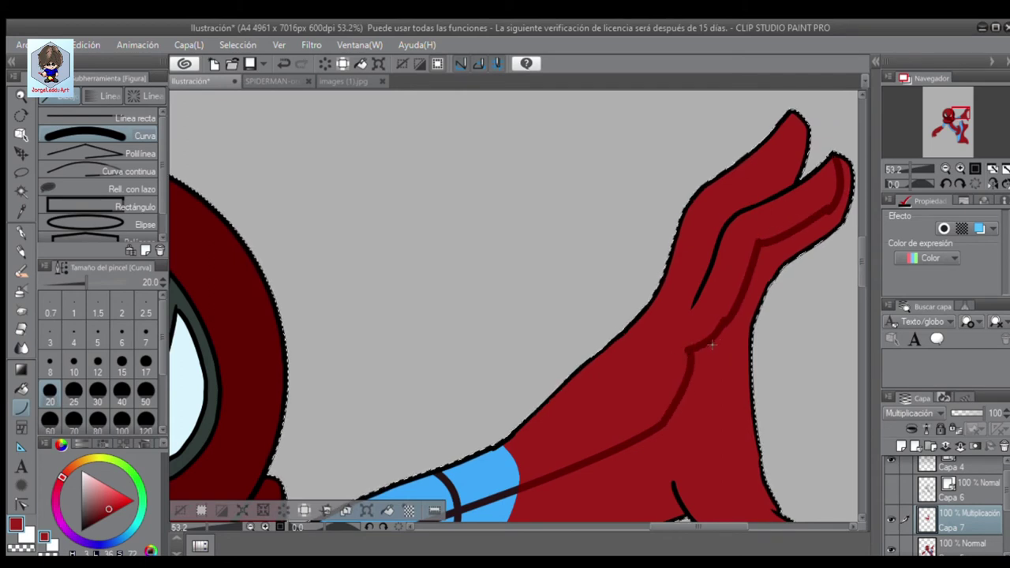
scroll(710, 340, "down", 4)
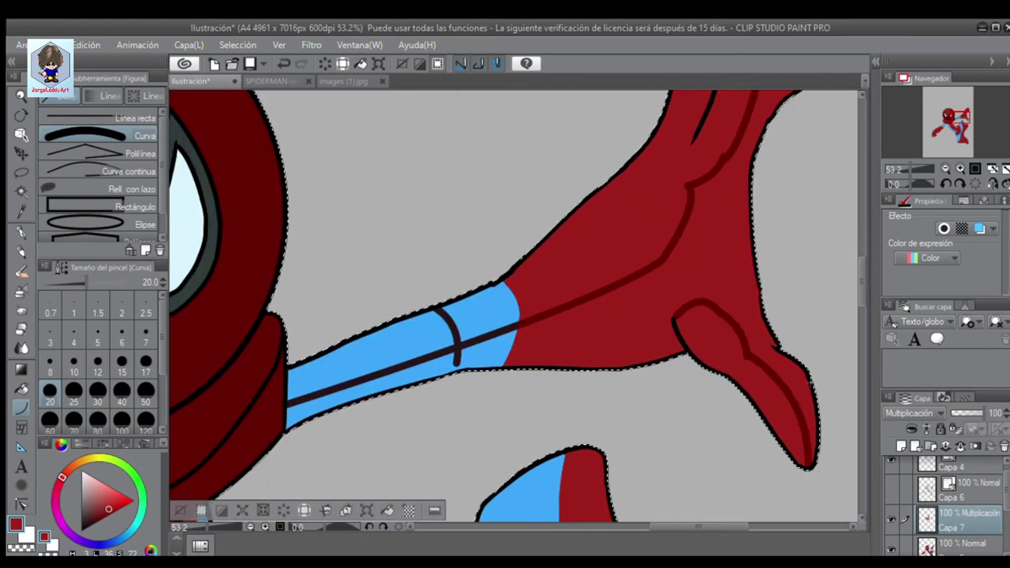
Fill the raised hand's shadow with the costume red and the sleeve's shadow with the sampled blue
key("g")
left_click(701, 290)
left_click(410, 354)
scroll(409, 352, "down", 3)
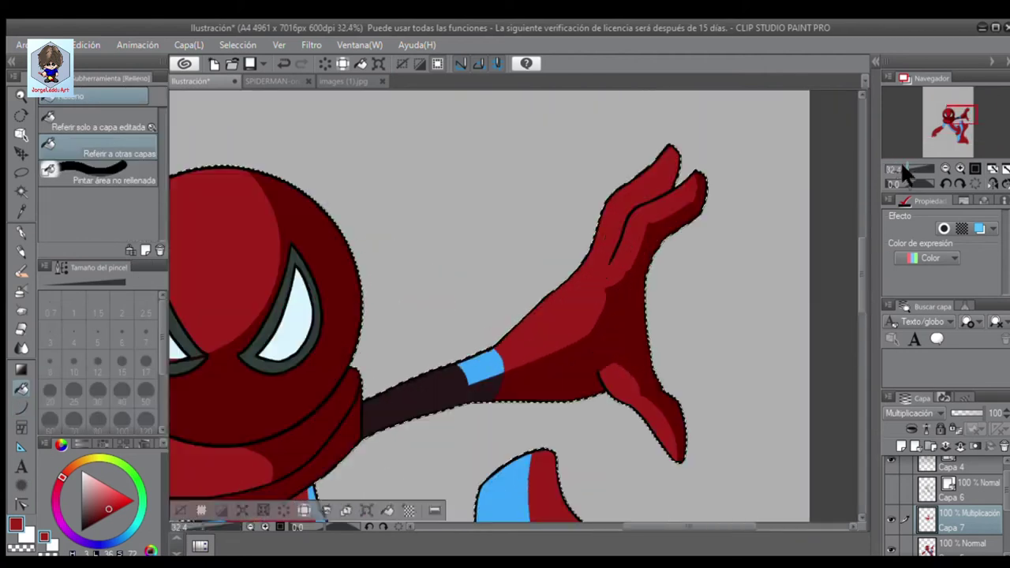
left_click(474, 336, "alt")
left_click(442, 359)
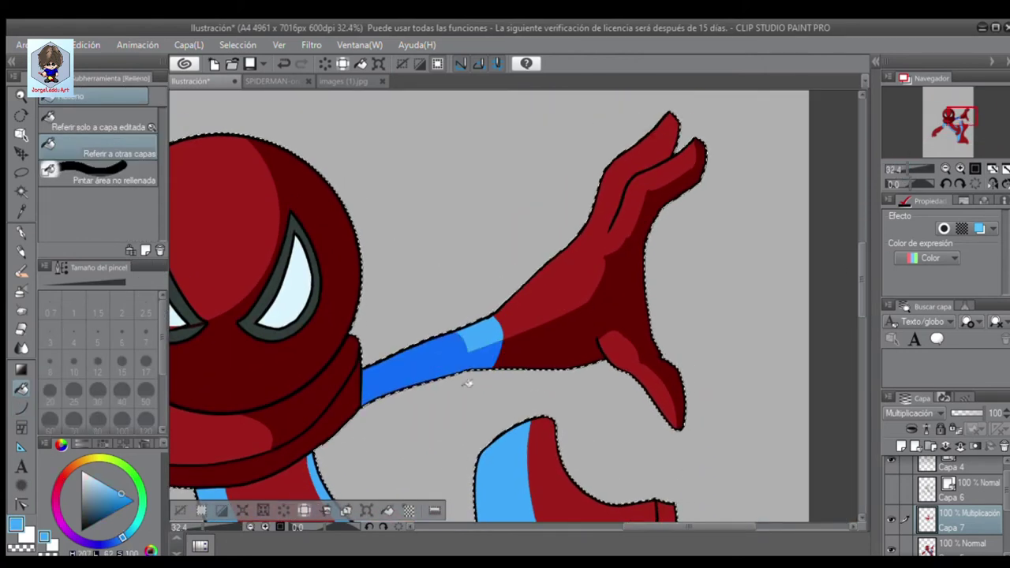
Outline the remaining shadow on the raised hand with the Curva continua tool and fill it with the sampled red
scroll(789, 237, "up", 1)
left_click_drag(906, 169, 914, 169)
key("u")
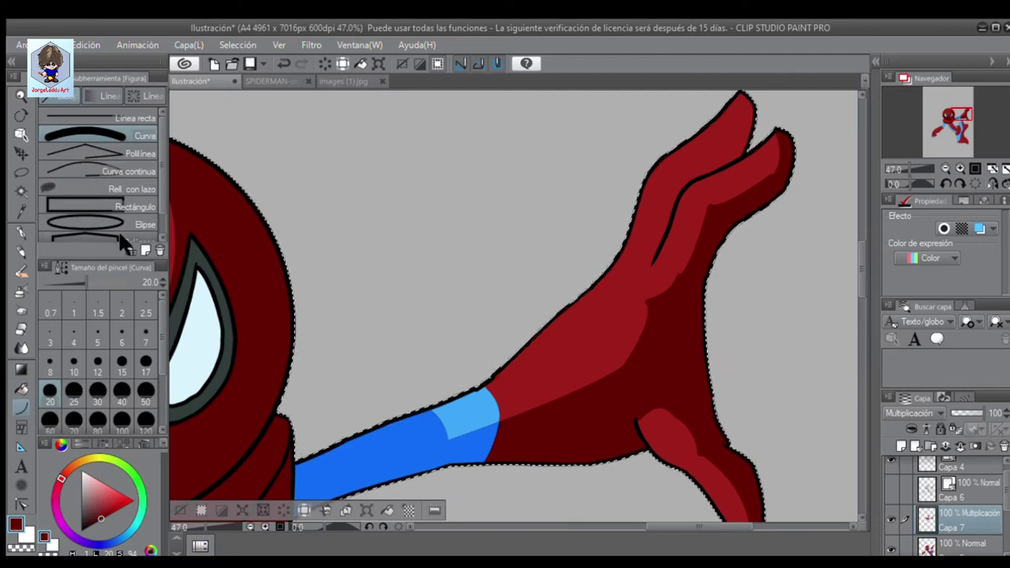
left_click(119, 171)
left_click(702, 150, "alt")
scroll(703, 150, "up", 1)
key("g")
left_click(672, 316)
Draw a continuous curved shadow edge across the upper torso, over the waist bands and onto the leg
scroll(852, 280, "down", 10)
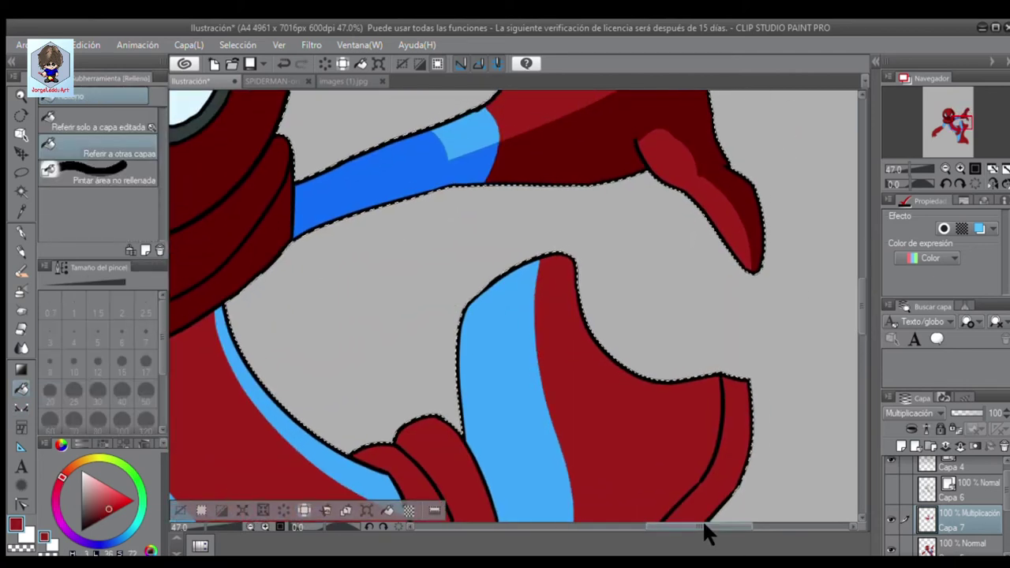
key("u")
left_click(389, 260)
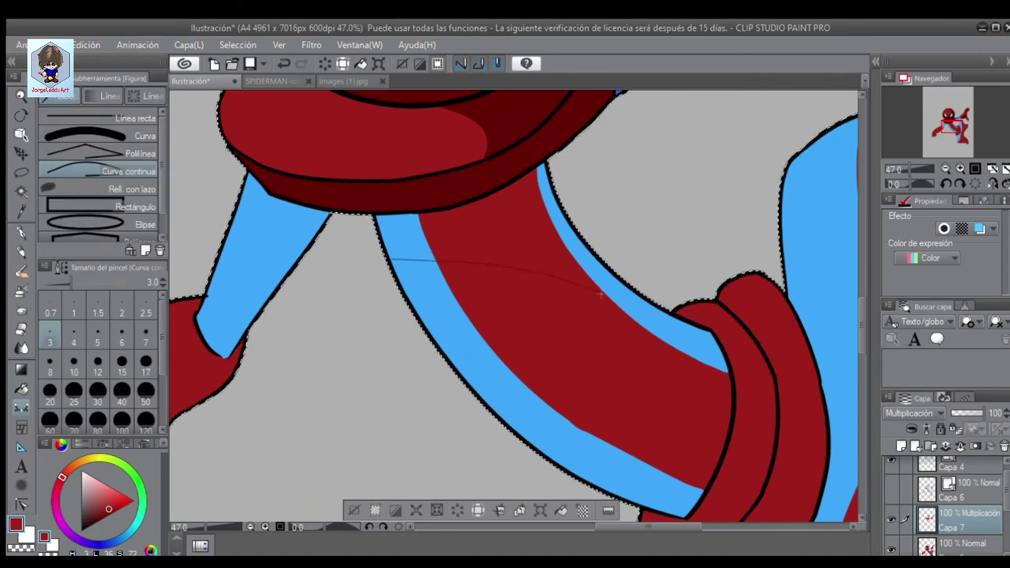
scroll(799, 363, "right", 5)
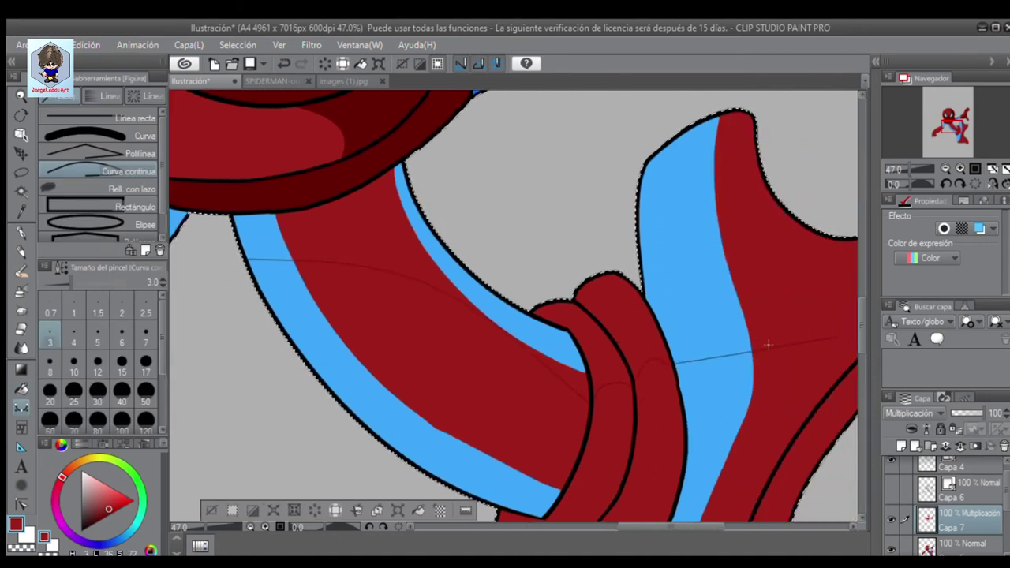
Fill the torso, waist and leg areas above the shadow edge with red and blue shading, and check them against Capa 6's web
left_click(21, 389)
left_click_drag(915, 168, 884, 175)
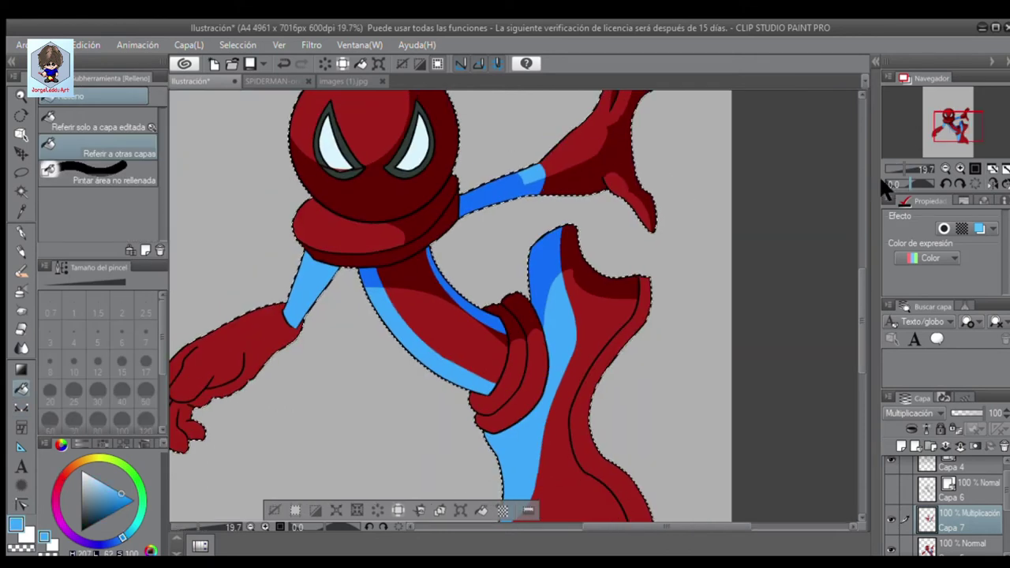
left_click(891, 489)
left_click(891, 489)
scroll(854, 349, "down", 2)
scroll(857, 343, "up", 3)
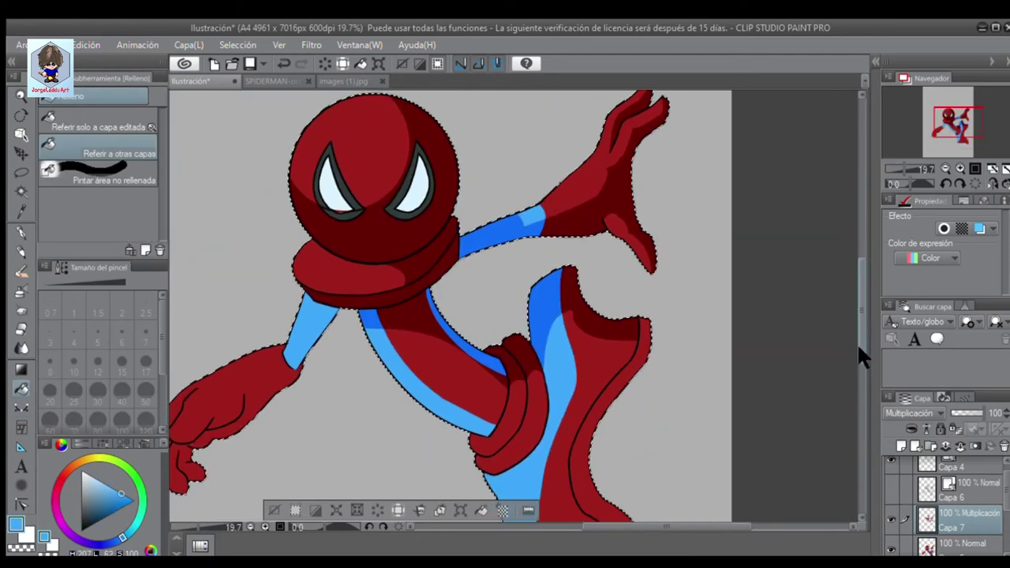
Draw a Curva continua shadow edge down the lowered sleeve and across the forearm and hand
scroll(857, 343, "left", 5)
key("u")
left_click_drag(885, 169, 908, 168)
left_click(650, 155)
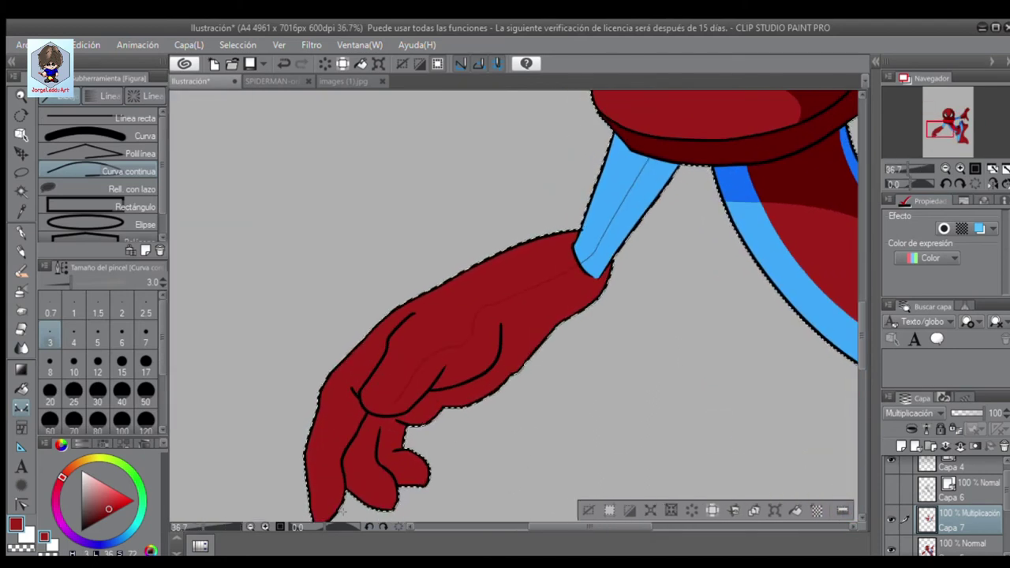
scroll(513, 308, "down", 3)
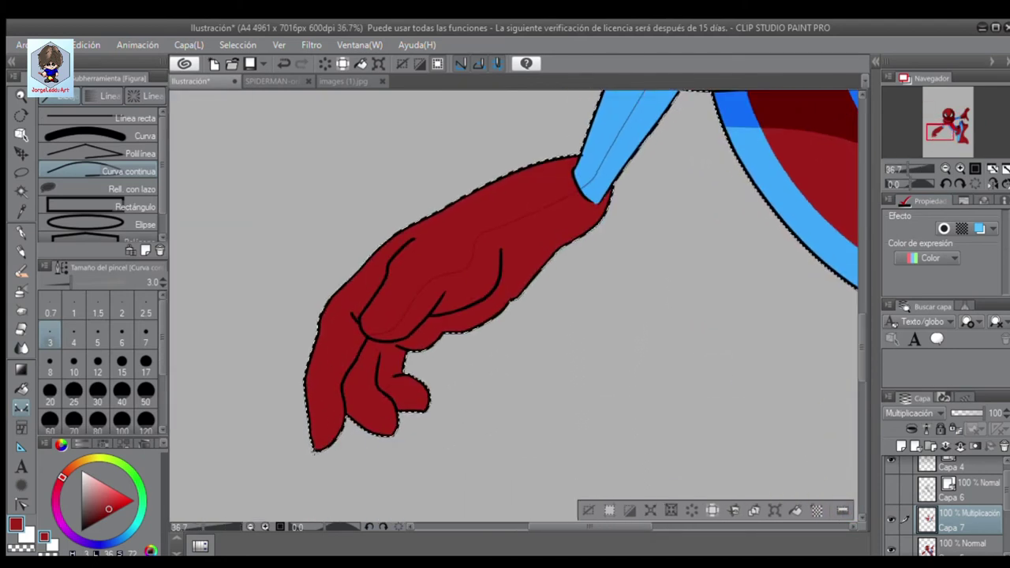
Fill the shadows of the lowered hand and sleeve with the sampled red and blue, and the leg's outer strip with red
key("g")
left_click(402, 383)
scroll(934, 190, "down", 3)
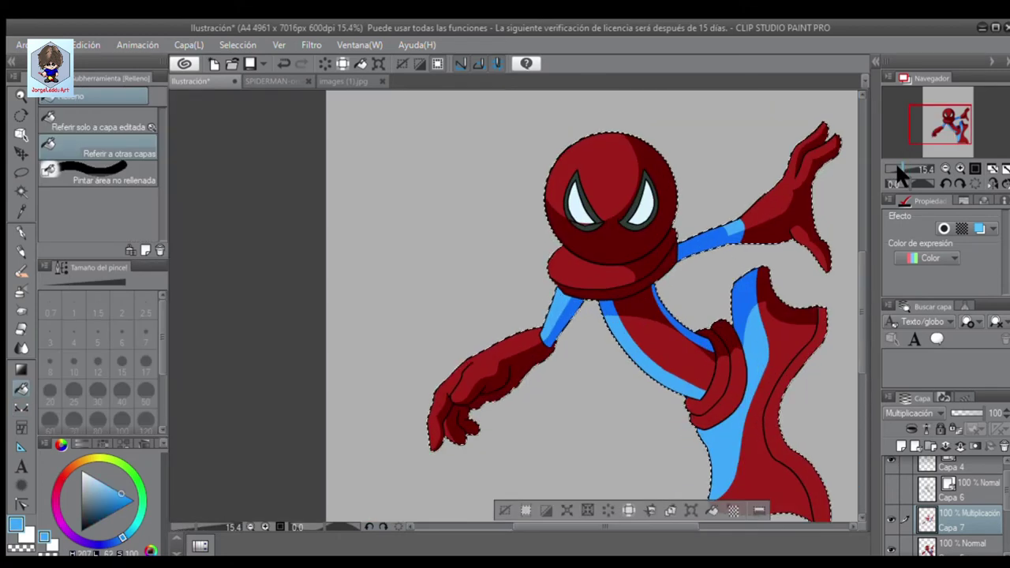
scroll(897, 168, "down", 1)
scroll(899, 164, "up", 3)
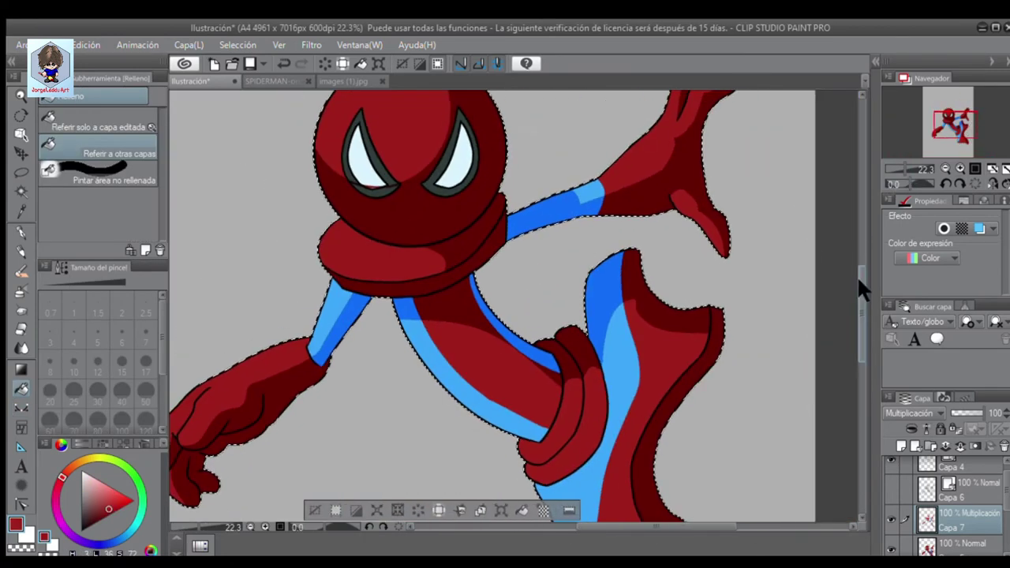
Add a clipped layer above Capa 7 and airbrush soft dark red shading with Suave around the shaded side of the head and collar
scroll(857, 276, "up", 2)
left_click(901, 446)
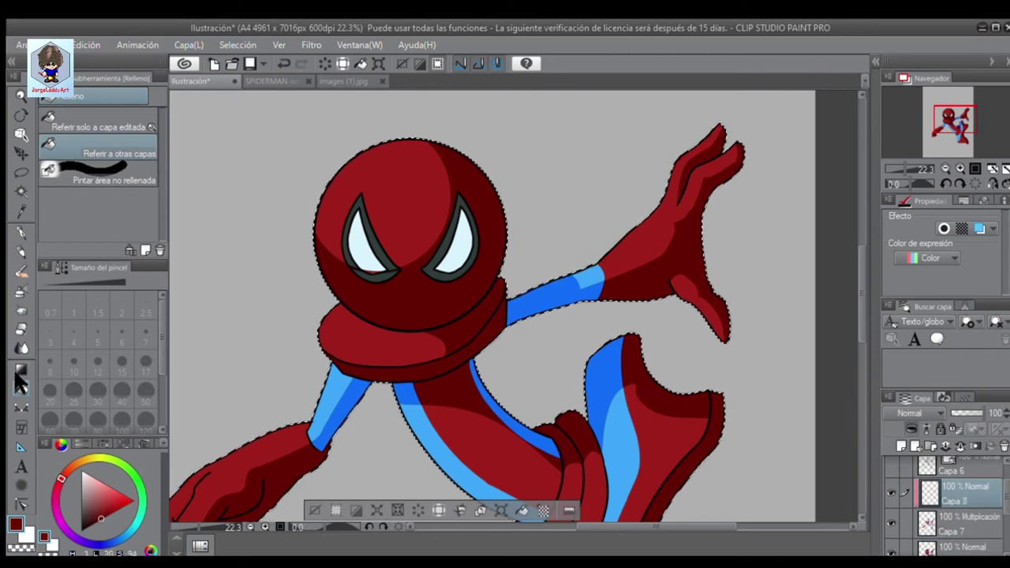
left_click(21, 291)
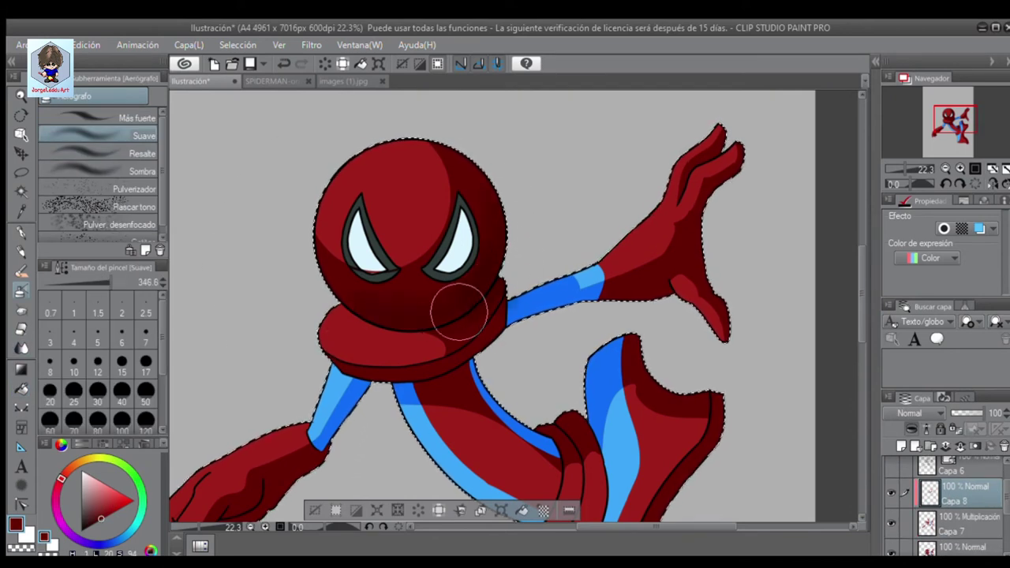
left_click(894, 177)
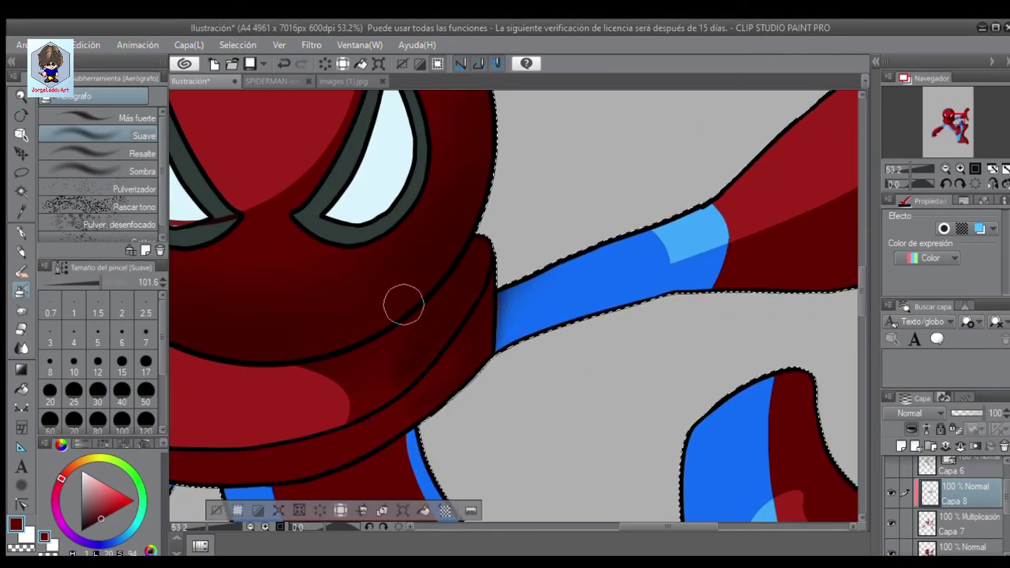
scroll(868, 350, "up", 3)
scroll(437, 437, "down", 3)
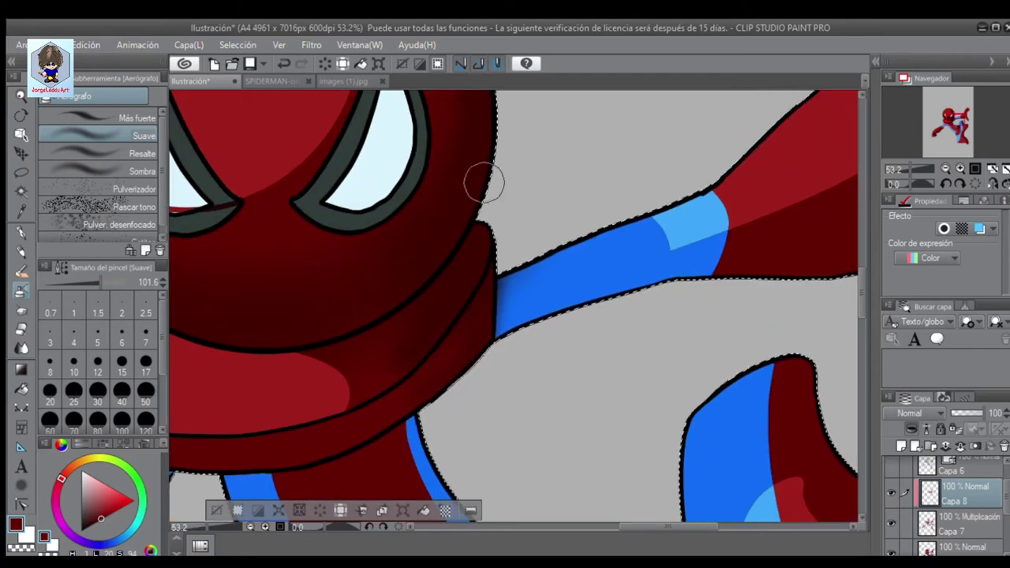
Airbrush soft dark shading along the underside of the raised sleeve, palm and fingers, using brush sizes 244.1 and 85.3
key("bracketright")
scroll(624, 531, "right", 3)
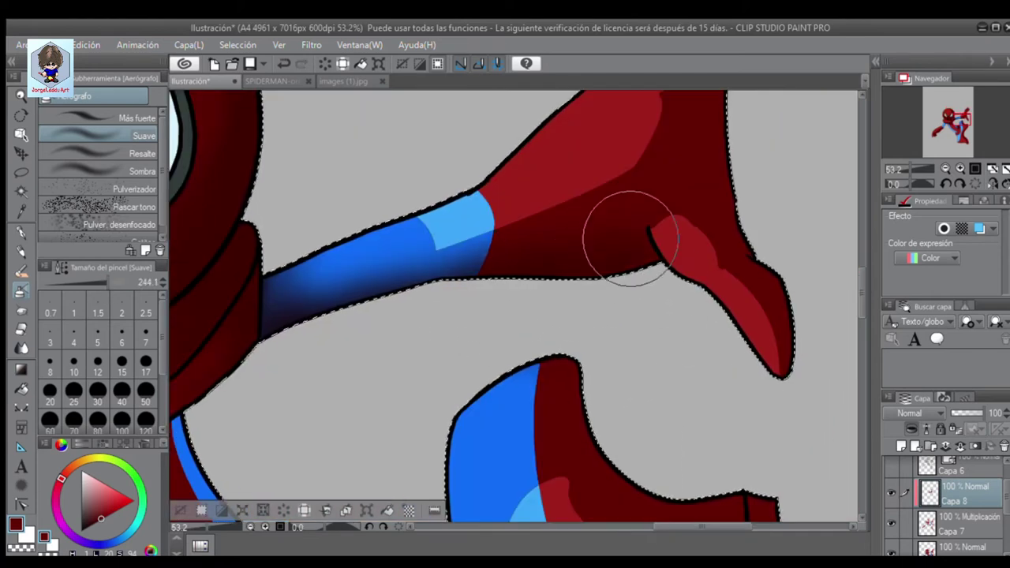
scroll(750, 355, "up", 3)
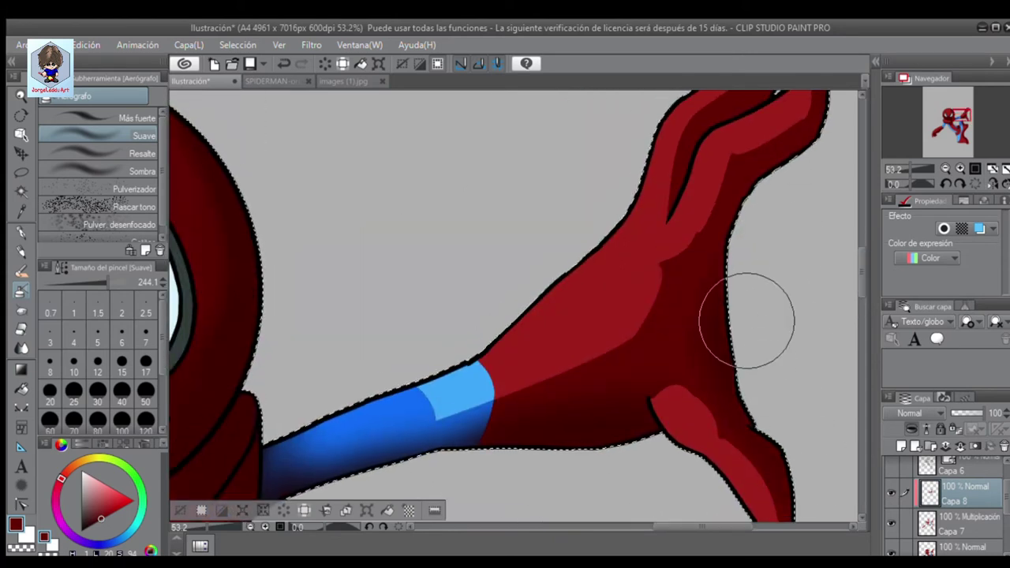
mouse_move(906, 173)
left_mouse_down()
mouse_move(920, 171)
mouse_move(906, 172)
left_mouse_up()
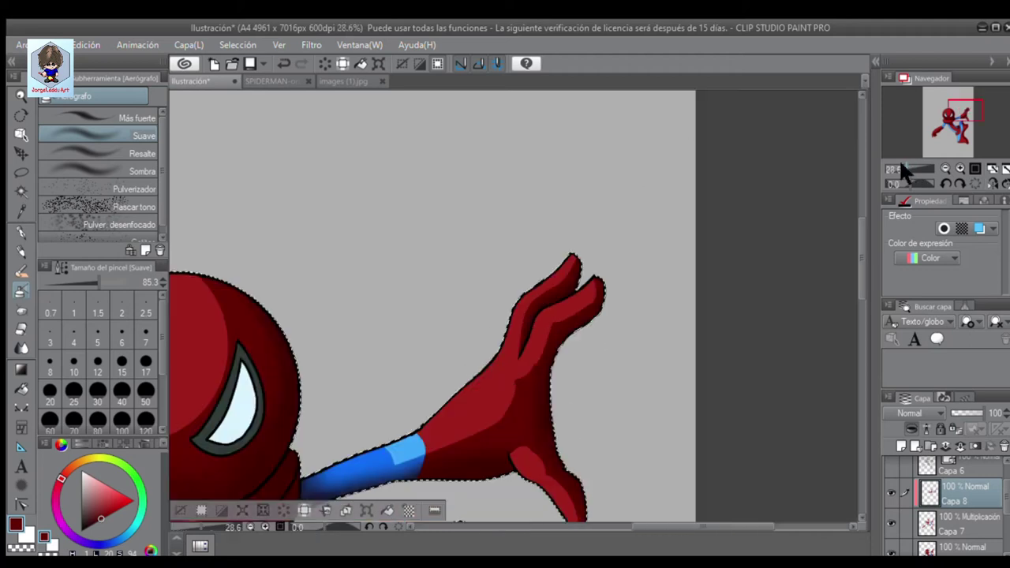
scroll(582, 305, "up", 2)
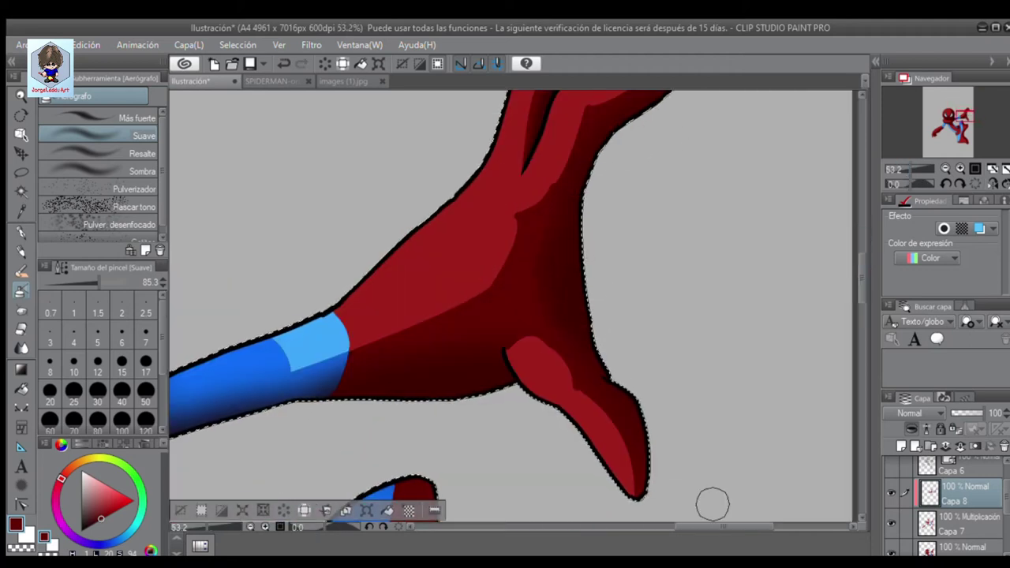
Airbrush the lowered arm's shadow on Capa 8, set to Multiplicación at 70%, and add a clipped Añadir (brillo) layer above Capa 5
scroll(296, 466, "left", 5)
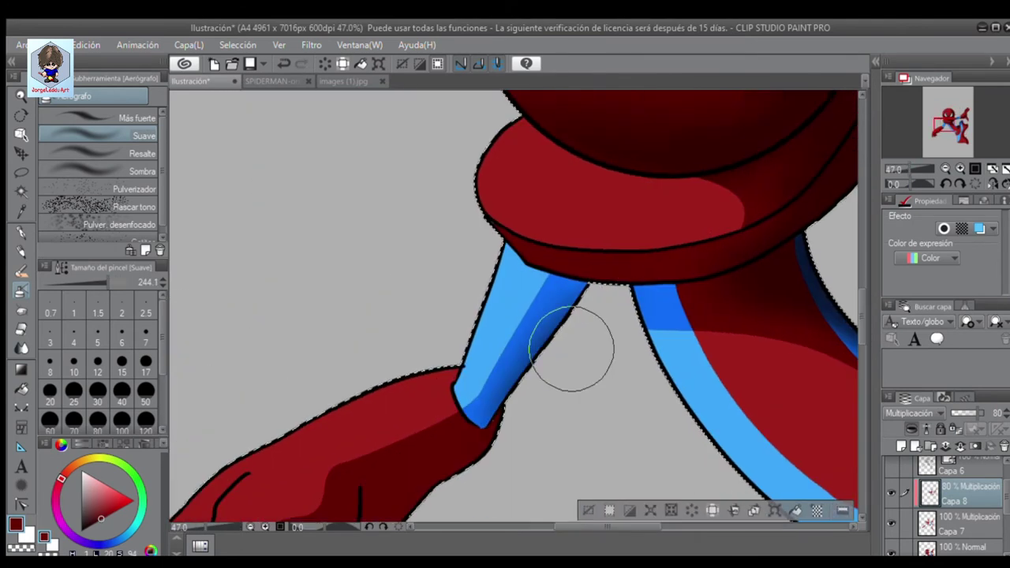
left_click_drag(575, 349, 722, 266)
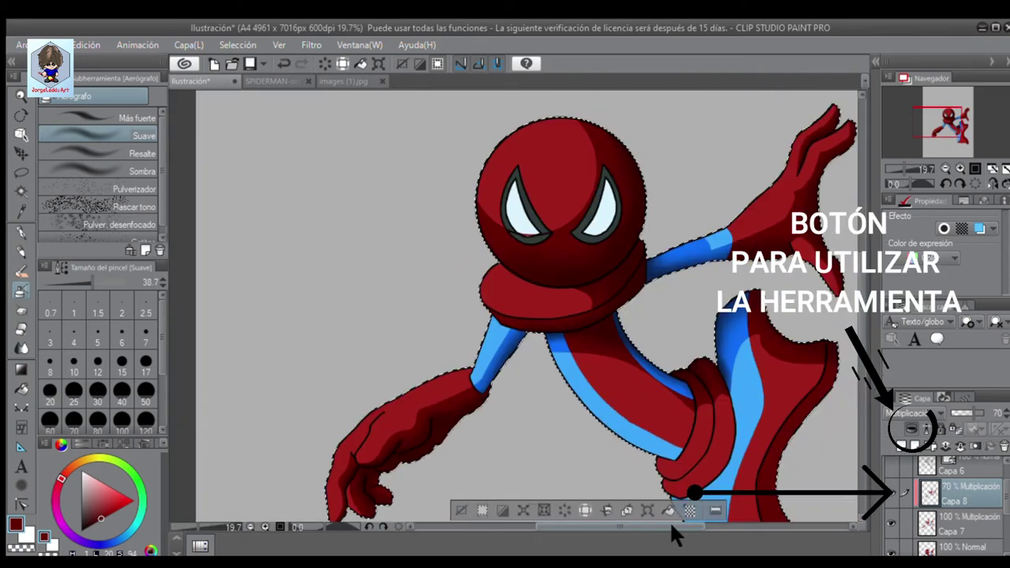
left_click(1001, 509)
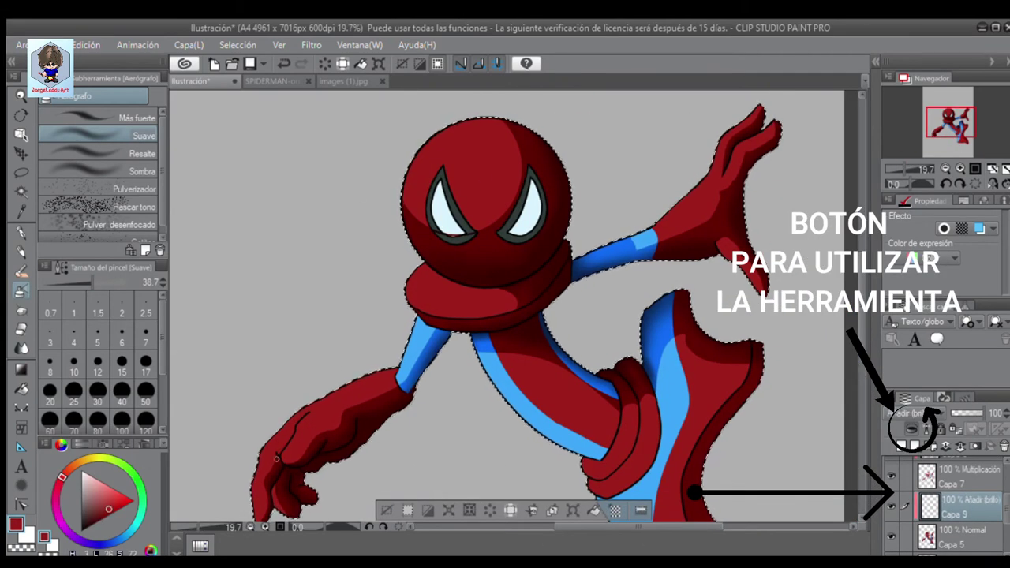
Try airbrushing large soft highlights on the head, collar, lowered arm and torso edge with the sampled costume red
left_click_drag(276, 457, 514, 305)
left_click(394, 142)
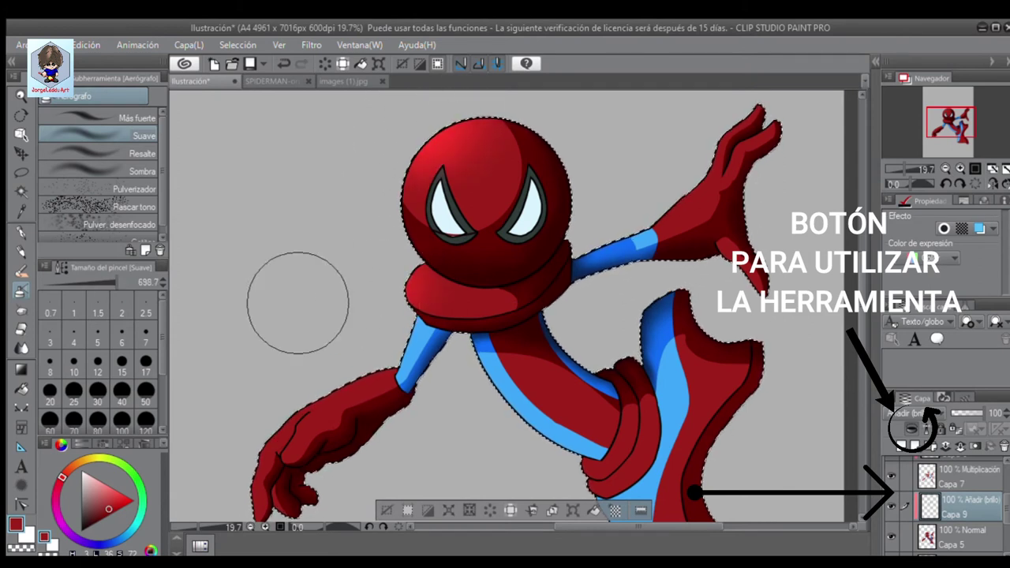
key("bracketleft")
key("bracketleft")
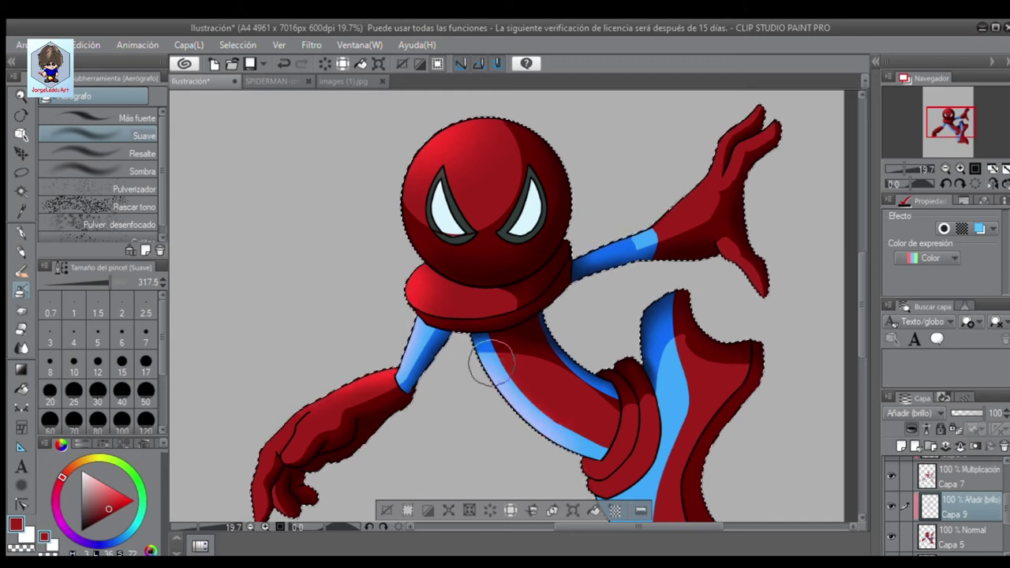
left_click_drag(491, 359, 540, 464)
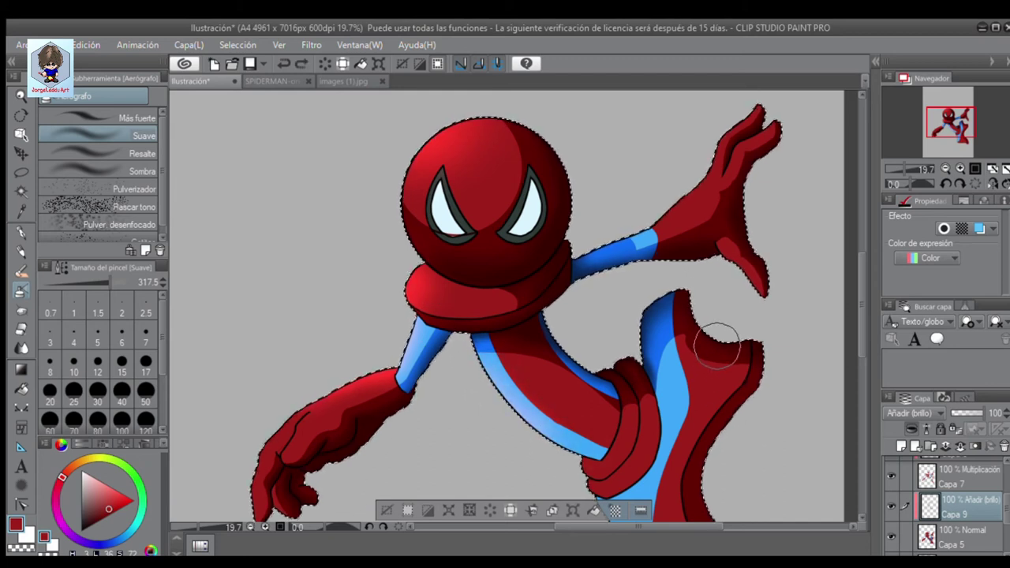
Airbrush highlights on the head and collar at brush size 640.1 and along the lowered sleeve's outer edge at 157.5
left_click(110, 281)
scroll(458, 158, "up", 5)
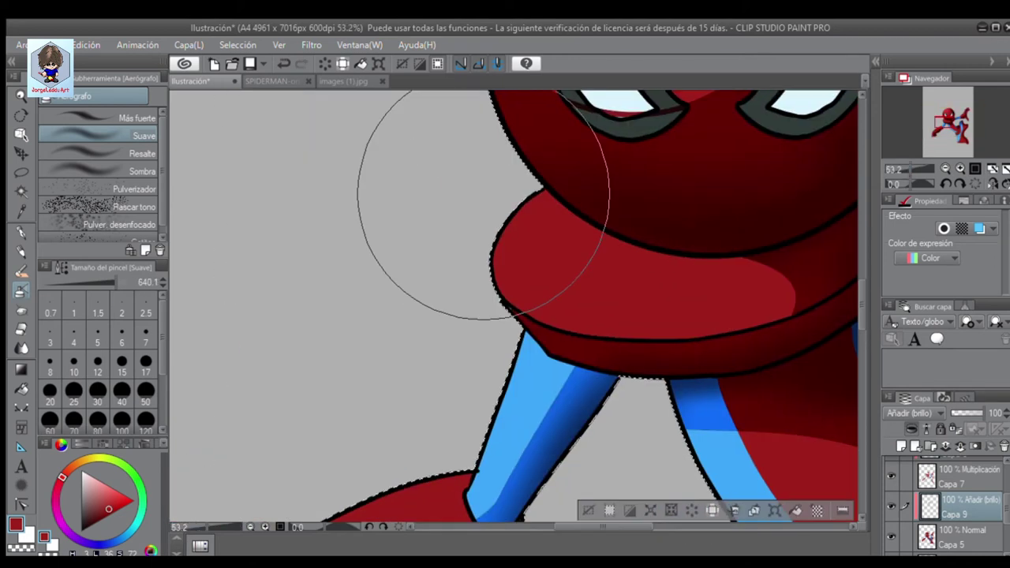
left_click(101, 281)
left_click_drag(483, 306, 506, 231)
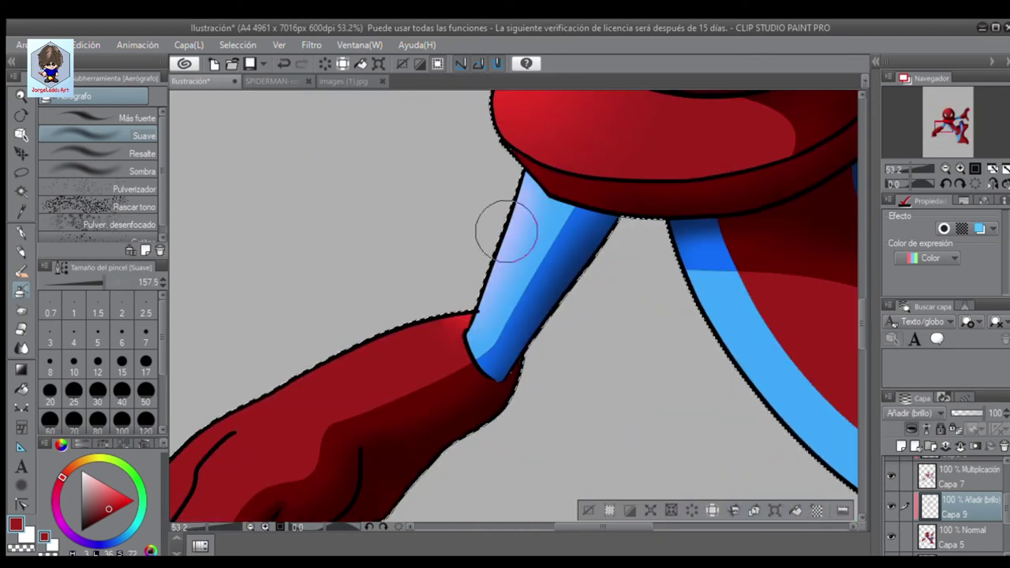
Airbrush highlights along the lowered forearm's upper edge and the knuckles with brush size 60.1
scroll(340, 375, "left", 5)
scroll(381, 318, "down", 3)
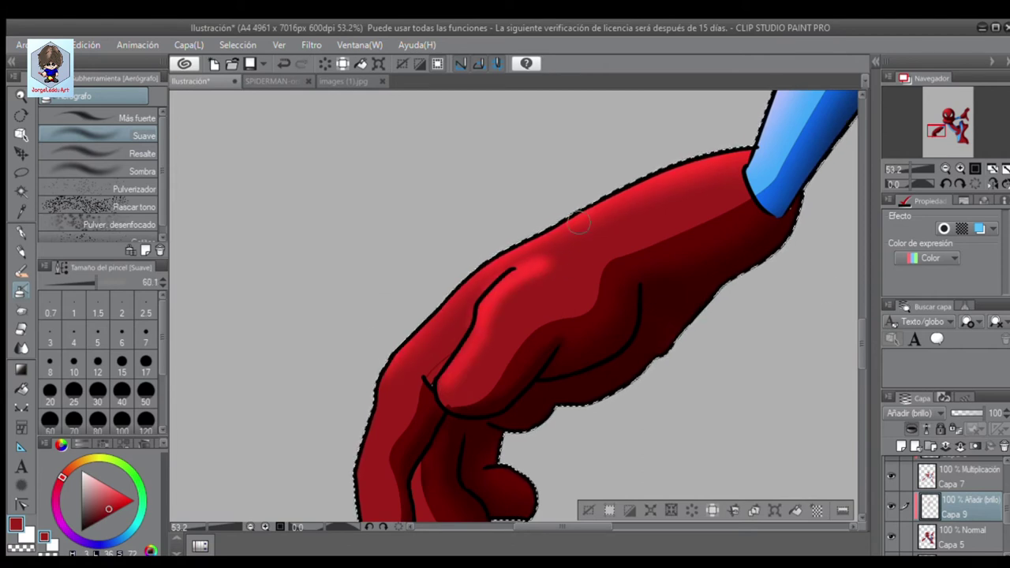
scroll(371, 484, "down", 3)
scroll(859, 268, "up", 5)
scroll(553, 529, "up", 2)
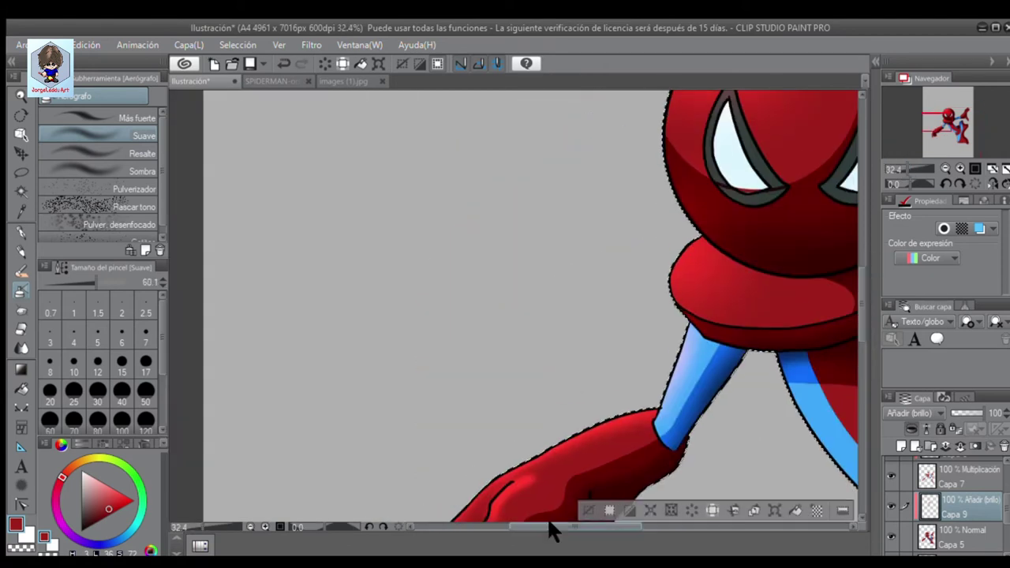
Airbrush a narrower highlight along the collar's outer edge at brush size 60.1
scroll(852, 282, "up", 3)
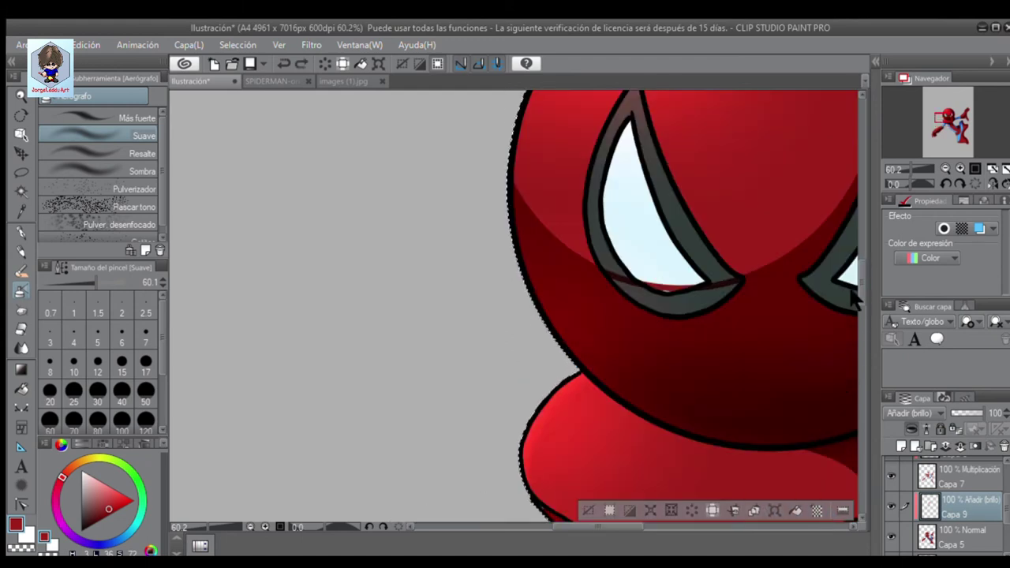
scroll(857, 284, "down", 3)
scroll(863, 293, "up", 3)
scroll(860, 292, "down", 3)
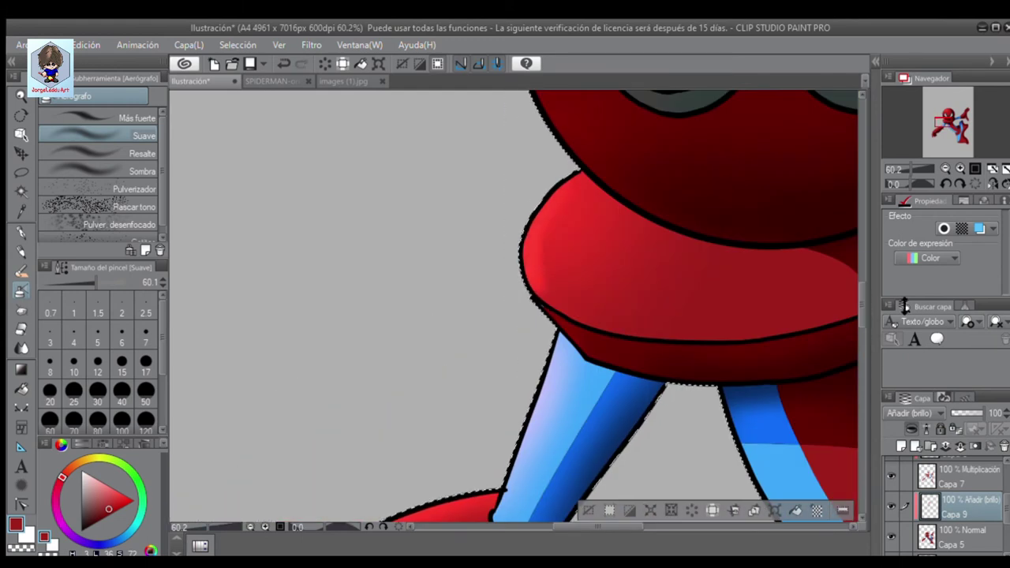
left_click(893, 168)
scroll(939, 472, "up", 2)
Airbrush highlights along the torso's lower blue edge and over the waist bands with brush size 93.1
scroll(858, 321, "up", 6)
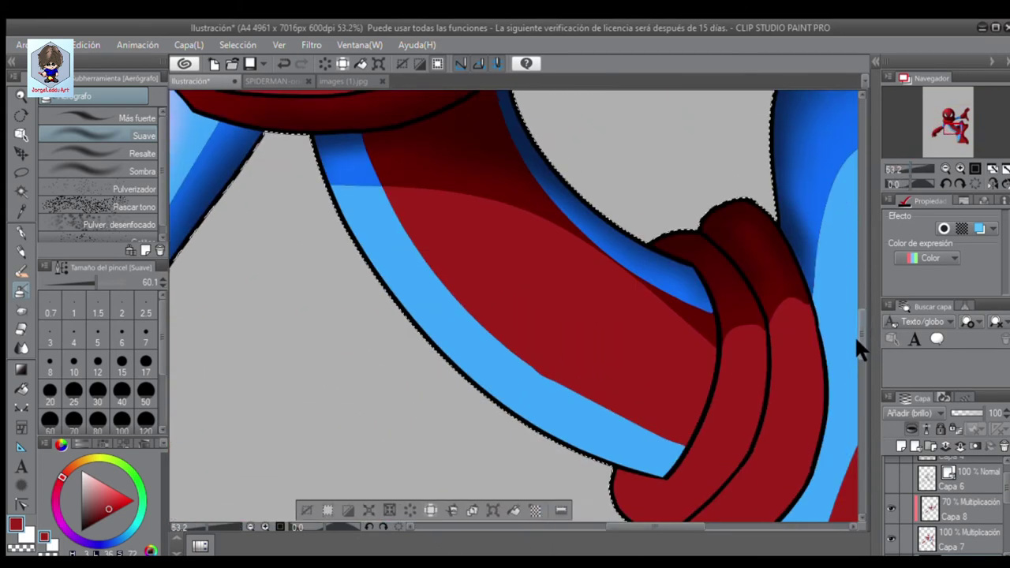
scroll(855, 336, "up", 1)
key("bracketright")
key("bracketright")
left_click_drag(349, 292, 609, 429)
scroll(599, 403, "down", 5)
left_click_drag(591, 379, 716, 231)
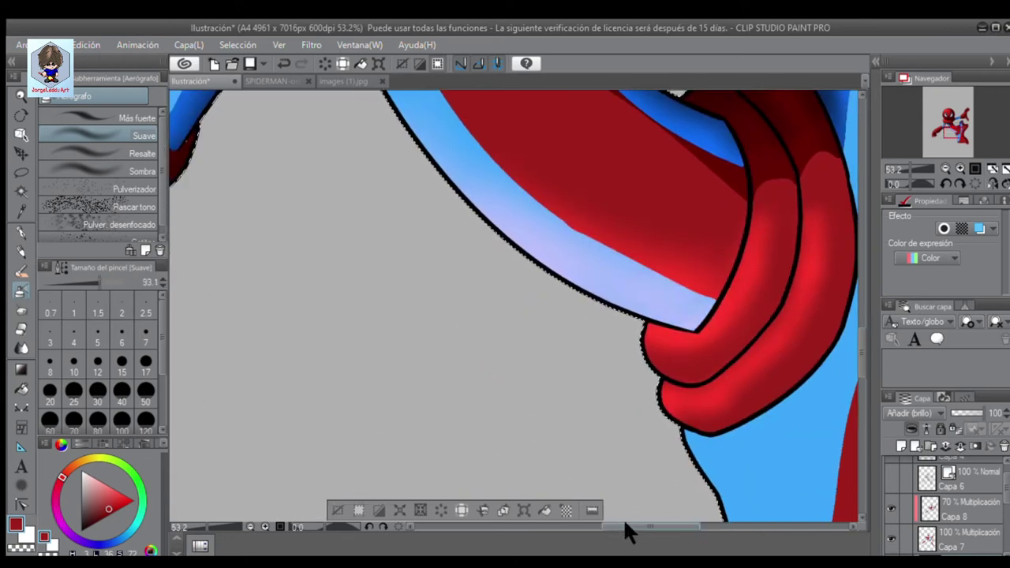
Enlarge the airbrush and paint a soft highlight over the lower part of the leg
scroll(861, 392, "down", 9)
key("bracketright")
key("bracketright")
key("bracketright")
key("bracketright")
key("bracketright")
key("bracketright")
mouse_move(463, 304)
left_mouse_down()
mouse_move(485, 440)
mouse_move(473, 327)
left_mouse_up()
Airbrush a highlight along the upper edge of the raised wrist and palm with brush size 317.5
left_click_drag(920, 169, 899, 171)
left_click(904, 172)
key("bracketleft")
key("bracketleft")
key("bracketleft")
mouse_move(485, 383)
left_mouse_down()
mouse_move(515, 279)
mouse_move(560, 230)
mouse_move(404, 347)
mouse_move(492, 271)
left_mouse_up()
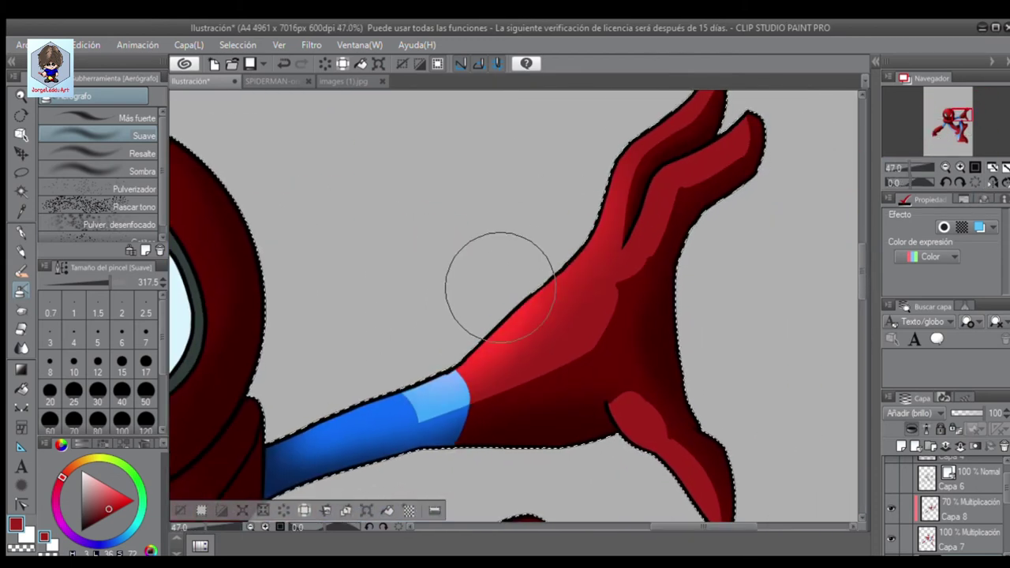
left_click(908, 168)
Airbrush fine highlights on the raised hand's fingers at brush size 29.8, redoing the stroke on the second finger
left_click_drag(908, 168, 914, 168)
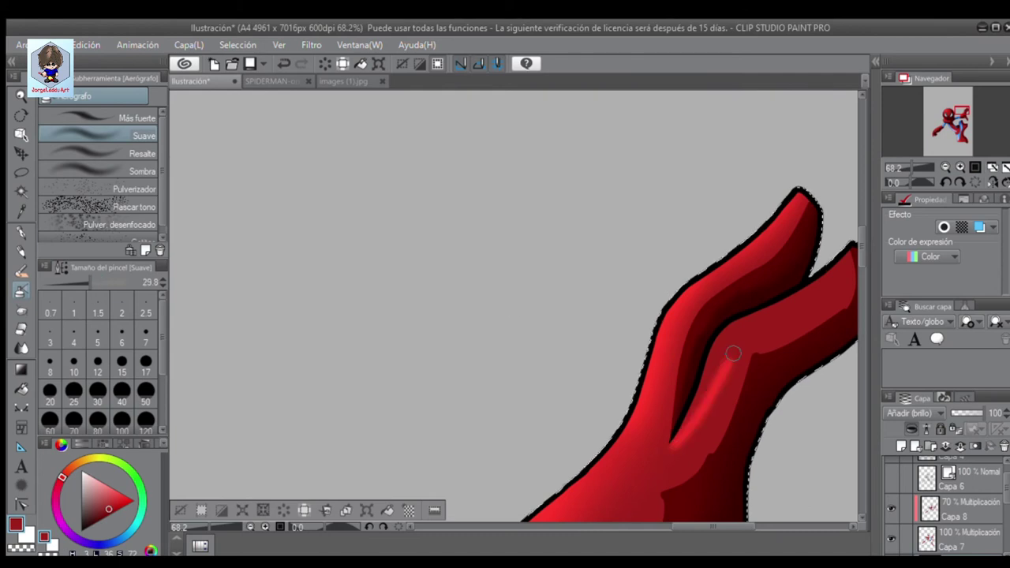
key("ctrl+z")
left_click_drag(849, 260, 720, 332)
scroll(739, 443, "up", 5)
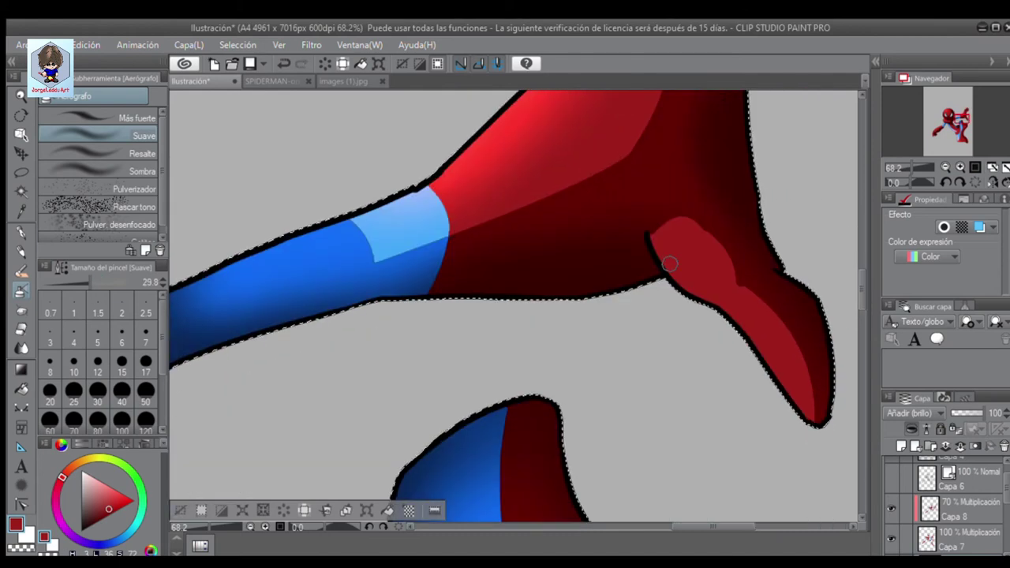
scroll(543, 225, "down", 2)
left_click_drag(908, 168, 889, 168)
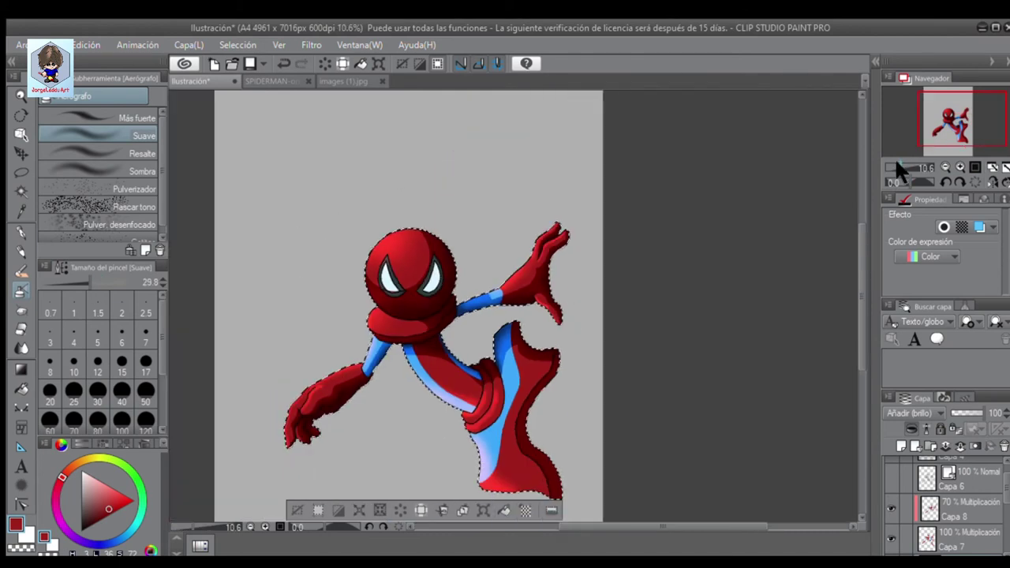
On Capa 7, shade the frame and lens of the eye nearer the raised arm with their sampled dark and pale blue colours
scroll(850, 314, "down", 1)
scroll(879, 486, "down", 1)
left_click(935, 509)
scroll(857, 334, "up", 3)
key("g")
left_click(486, 347, "alt")
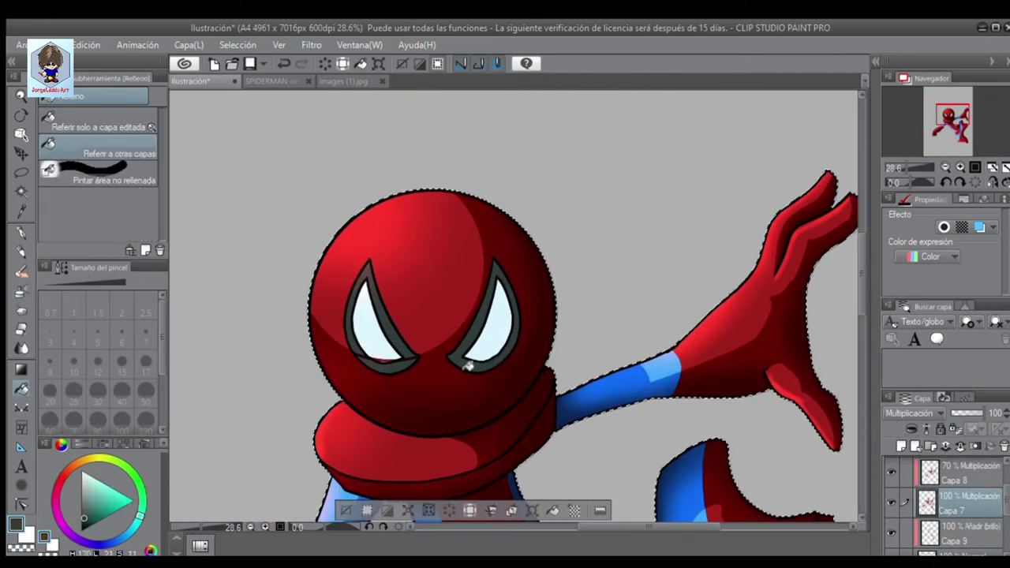
Fill the other eye's frame and lens shadows with their sampled colours, and show Capa 6's web pattern
scroll(575, 458, "up", 3)
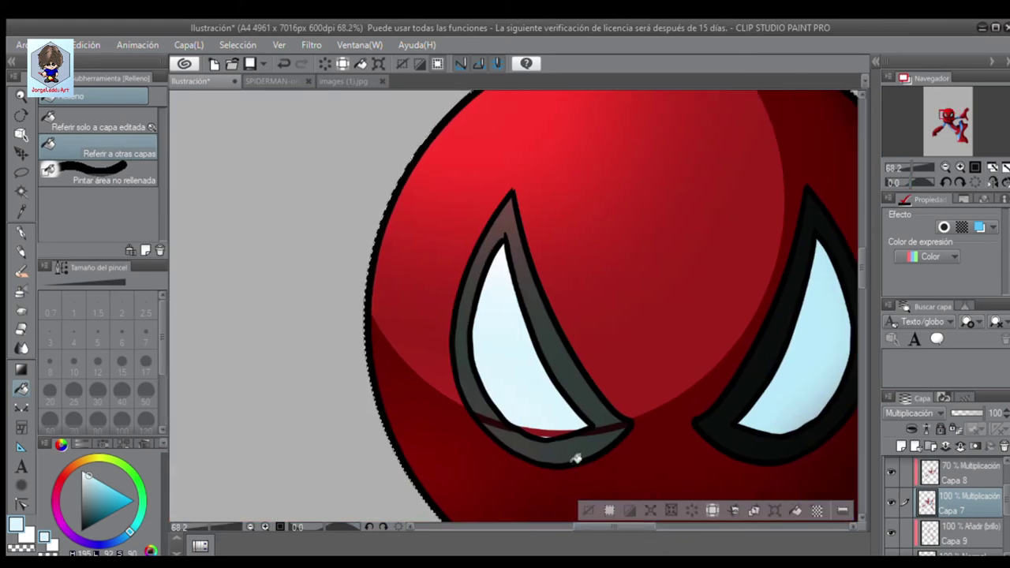
scroll(576, 453, "down", 4)
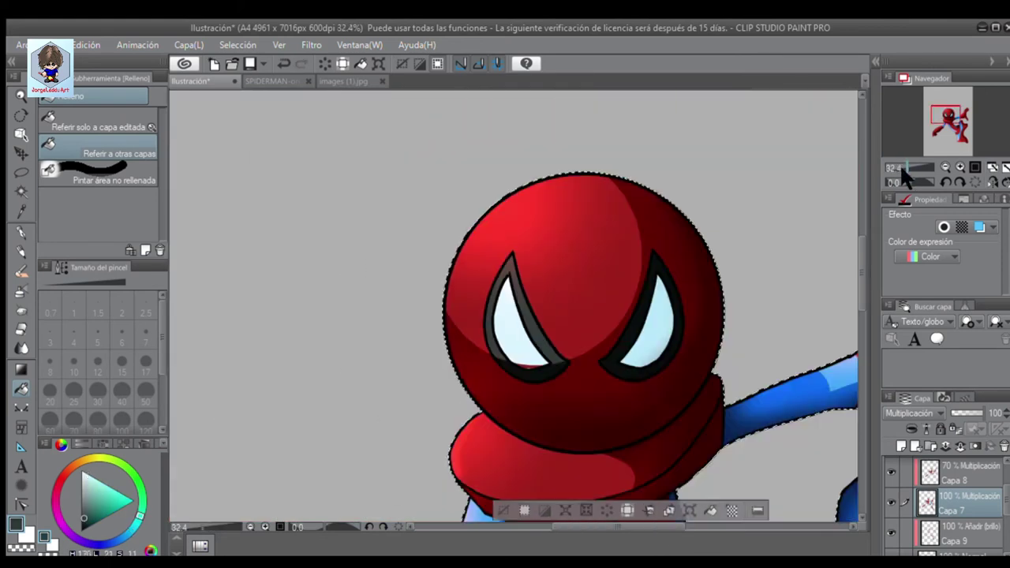
scroll(564, 462, "up", 5)
left_click(552, 469)
left_click(898, 168)
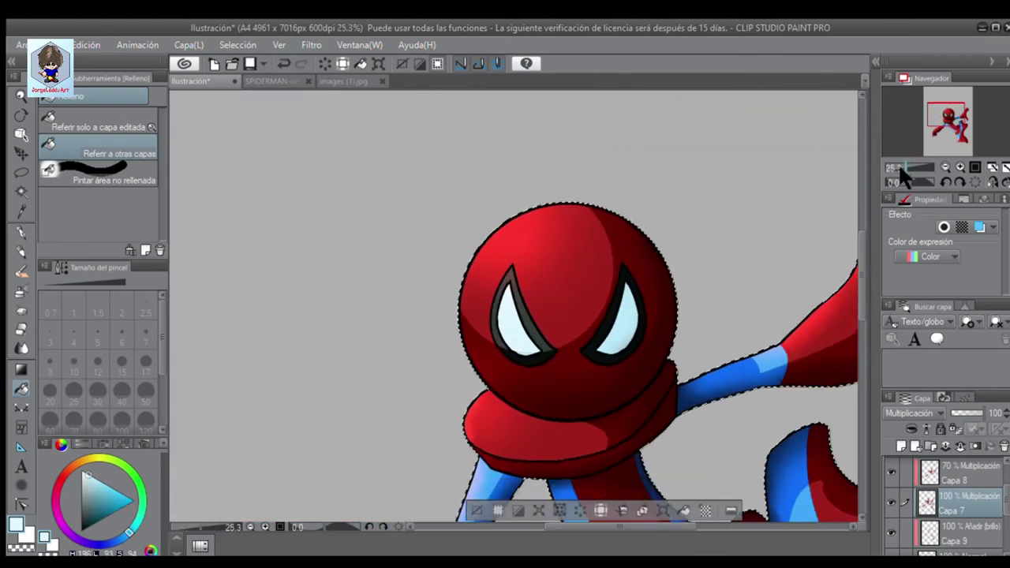
scroll(939, 497, "up", 2)
left_click(888, 493)
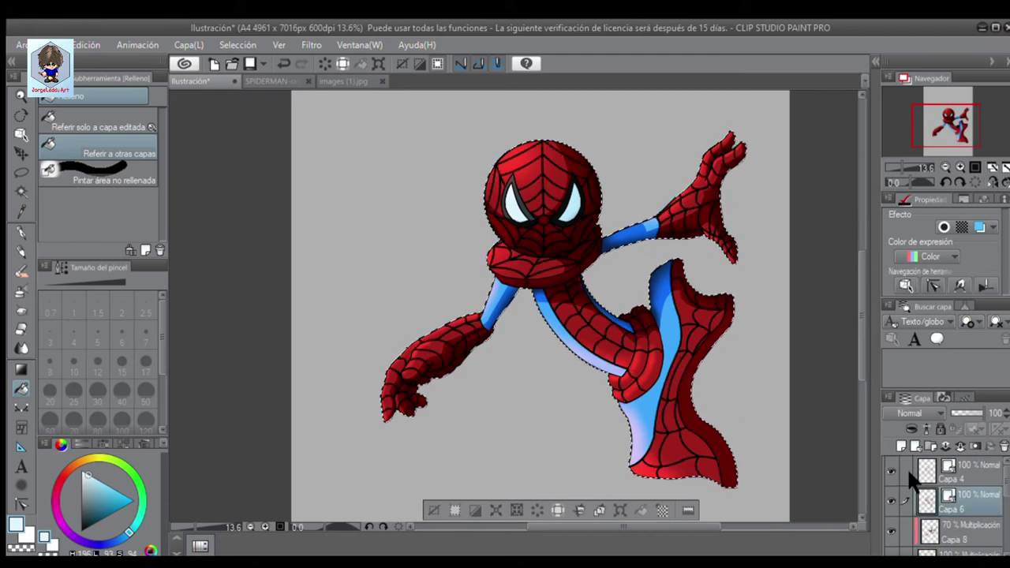
Add Capa 10 above Capa 6, clip it to the web layer, and set the Suave airbrush with a grey colour
left_click(940, 428)
scroll(514, 149, "up", 3)
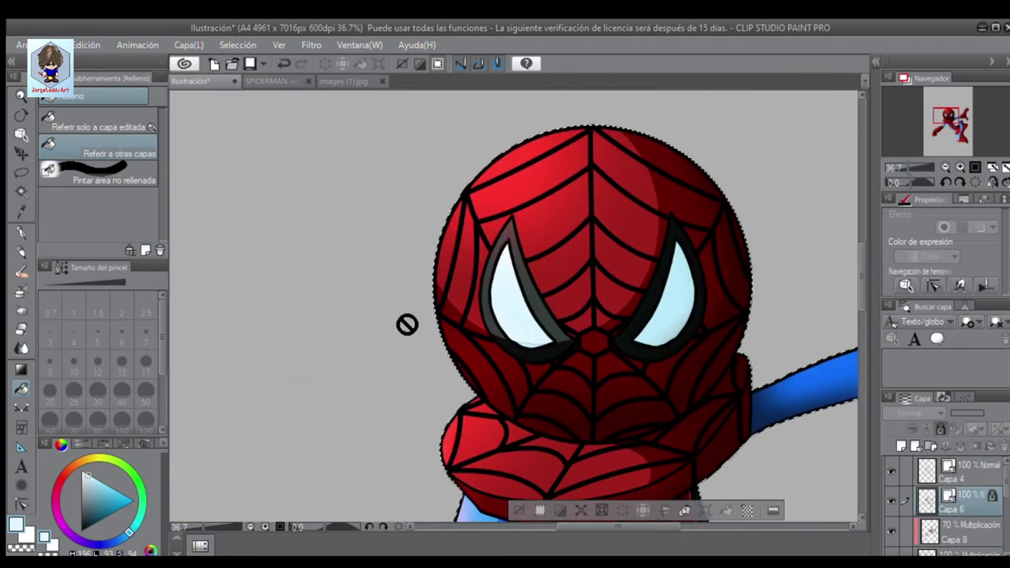
key("b")
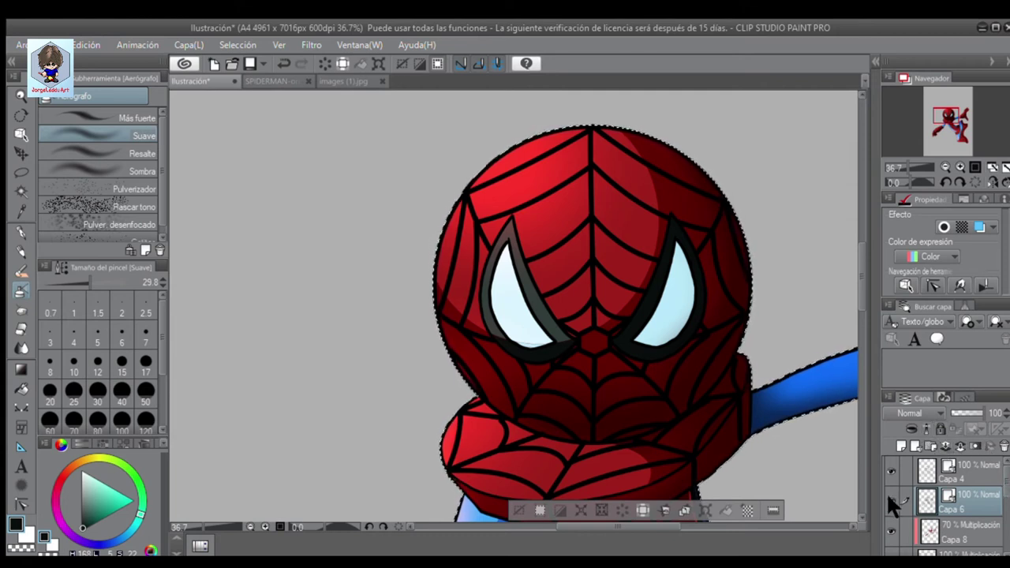
key("ctrl+shift+n")
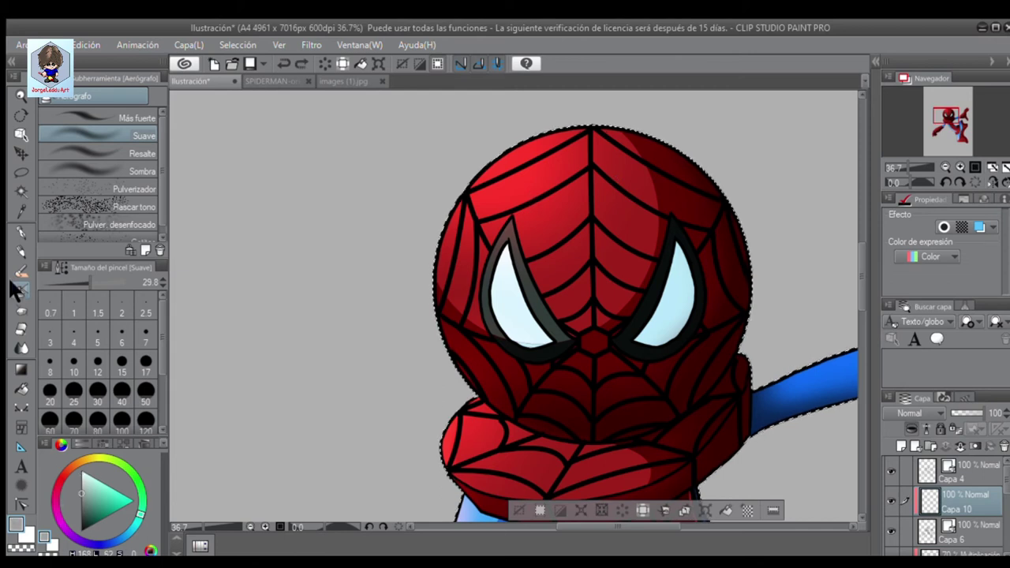
Airbrush grey highlights over the web lines on the head and collar at brush size 698.7
scroll(539, 212, "up", 3)
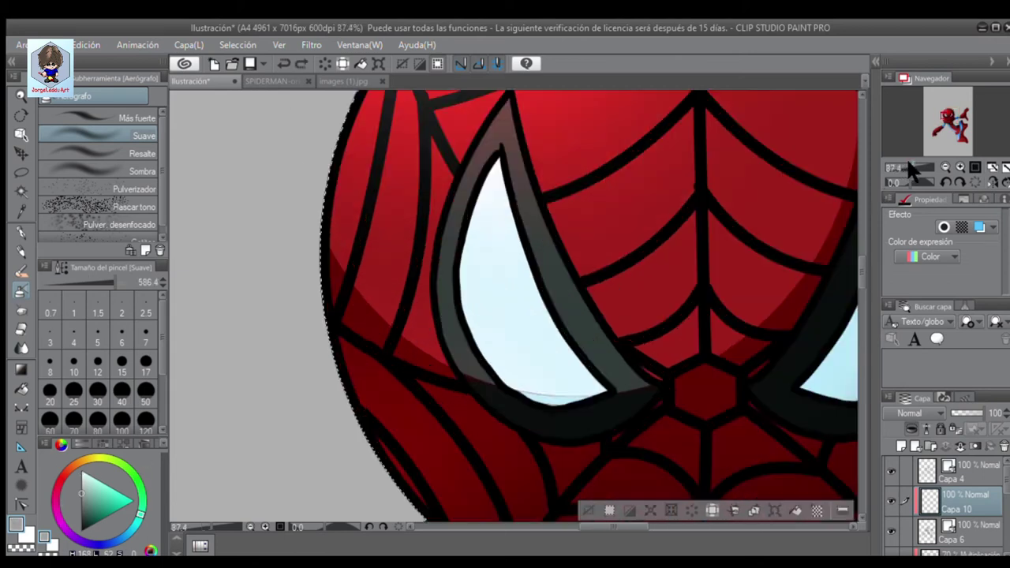
scroll(505, 237, "down", 4)
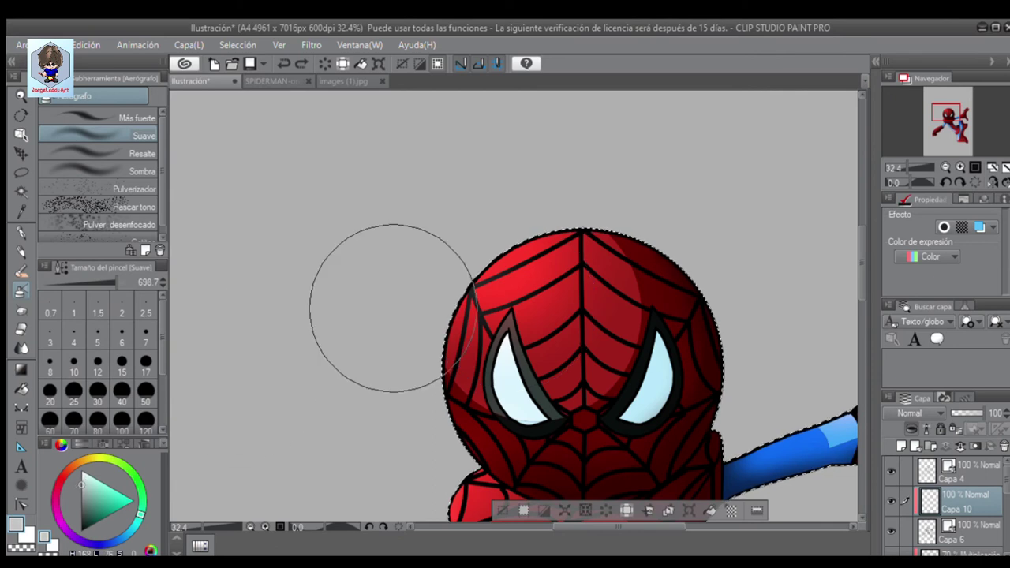
left_click_drag(392, 308, 511, 296)
scroll(532, 298, "up", 5)
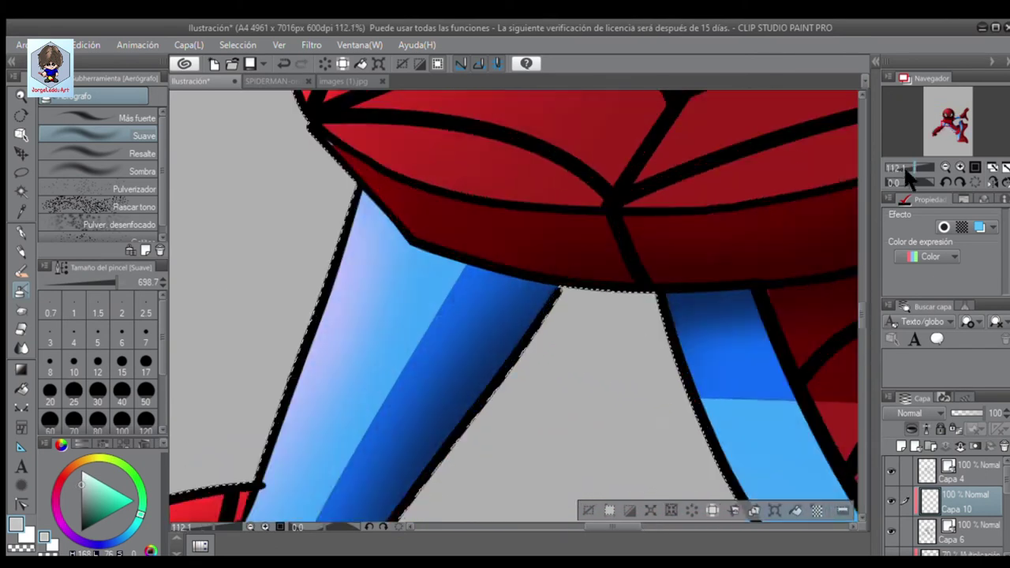
scroll(339, 347, "down", 6)
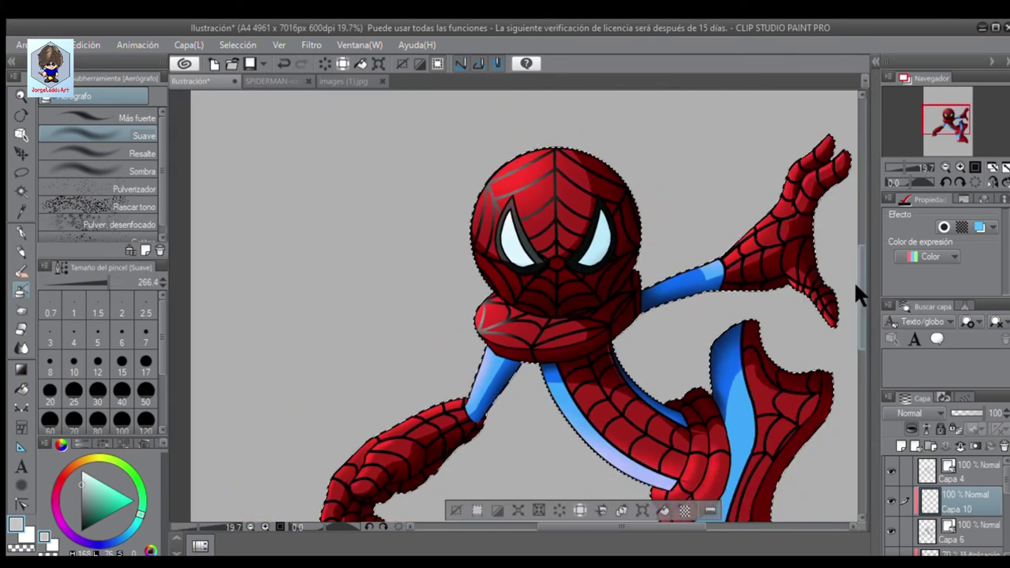
Highlight the raised hand's web lines in grey, using size 266.4 along the wrist and 32.5 on the thumb
scroll(542, 372, "up", 4)
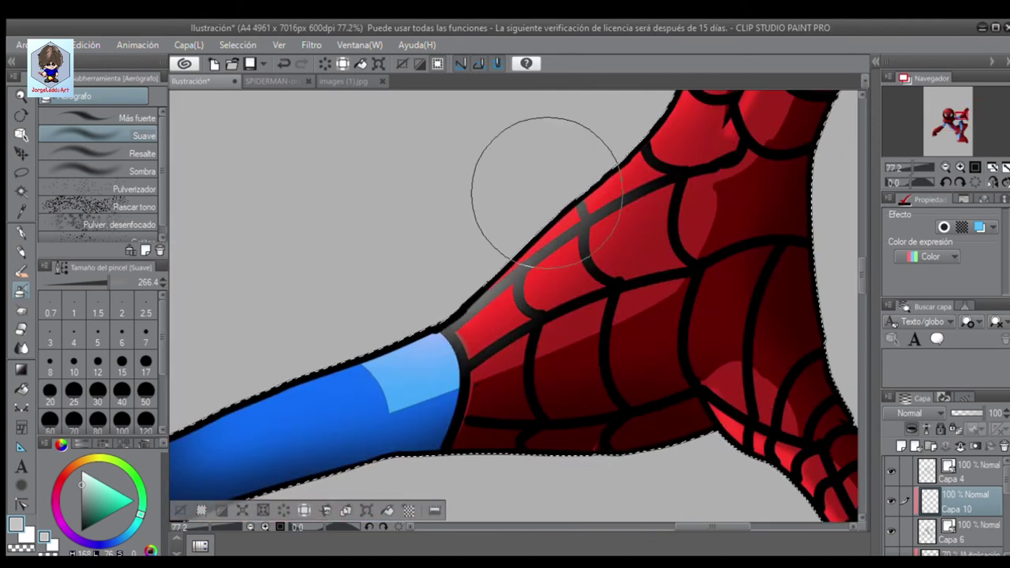
scroll(654, 180, "up", 2)
left_click_drag(829, 244, 601, 366)
left_click_drag(854, 254, 860, 289)
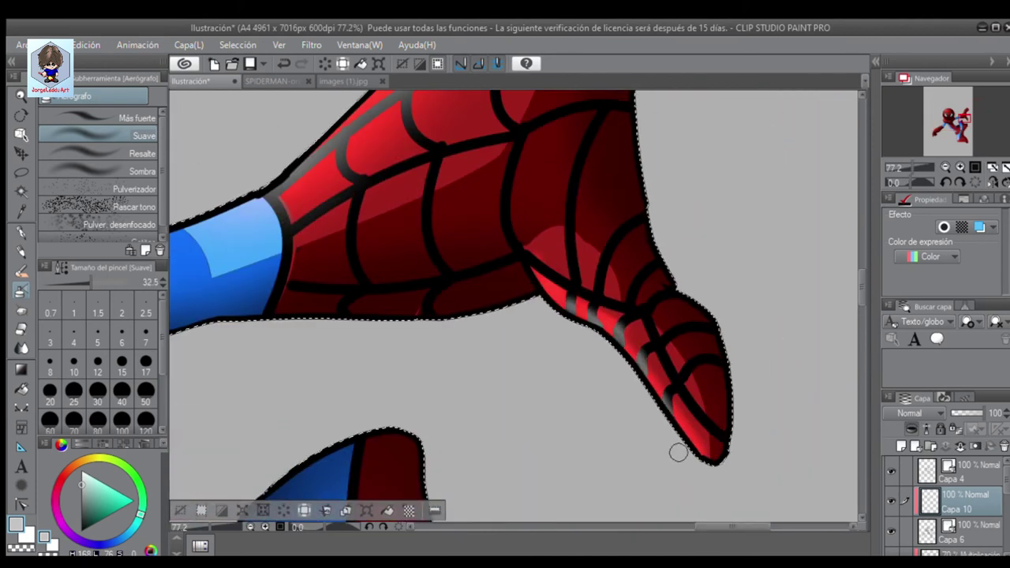
Airbrush grey highlights on the web lines of the bent leg and the torso's lower edge at brush sizes 32.5 and 65.6
scroll(863, 289, "down", 5)
scroll(875, 226, "up", 3)
scroll(868, 232, "left", 2)
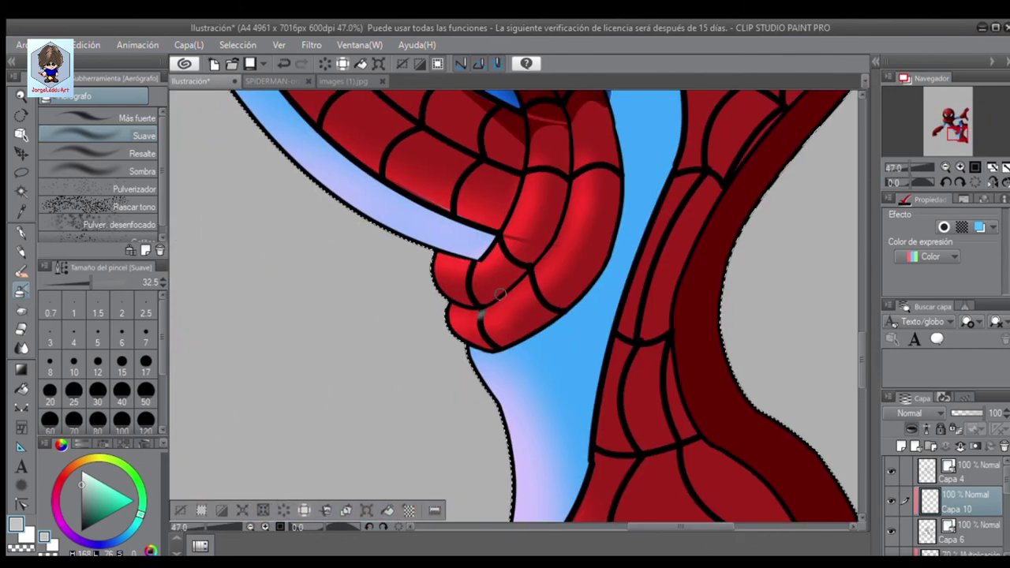
scroll(473, 498, "up", 3)
scroll(377, 347, "left", 3)
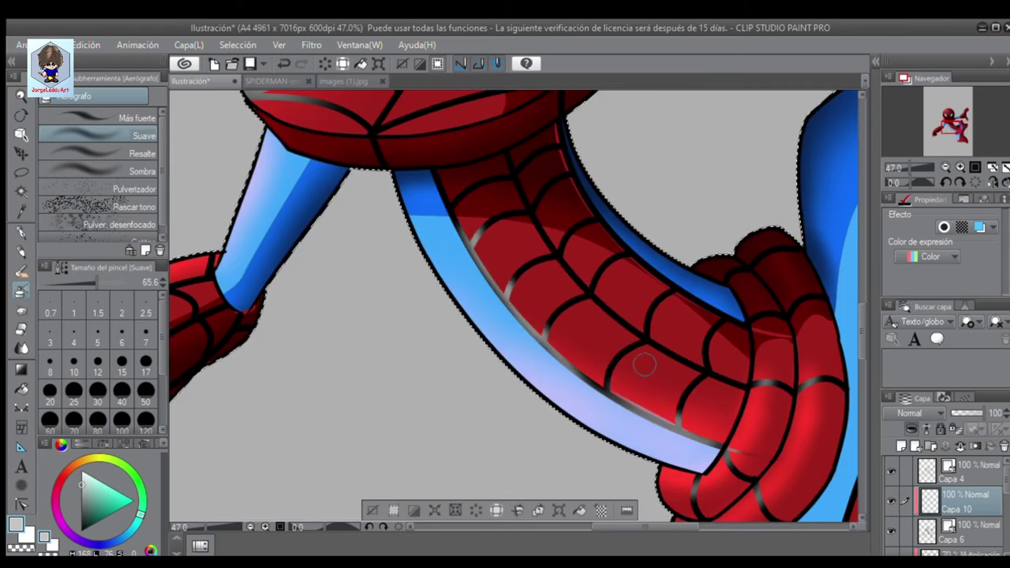
Airbrush grey highlights on the lowered forearm and hand's web lines at brush size 65.6
scroll(395, 342, "left", 5)
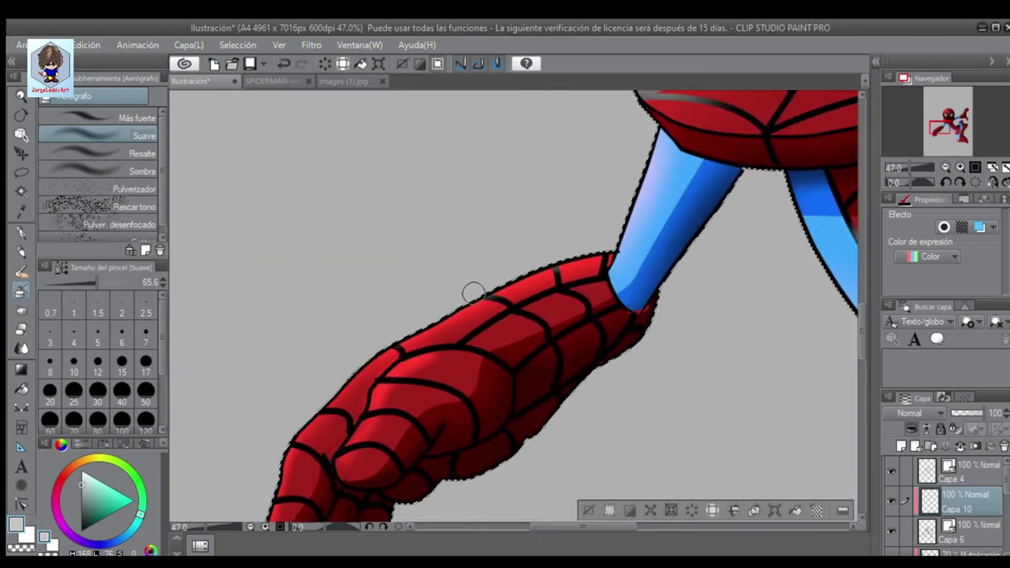
scroll(563, 490, "down", 3)
scroll(563, 489, "left", 3)
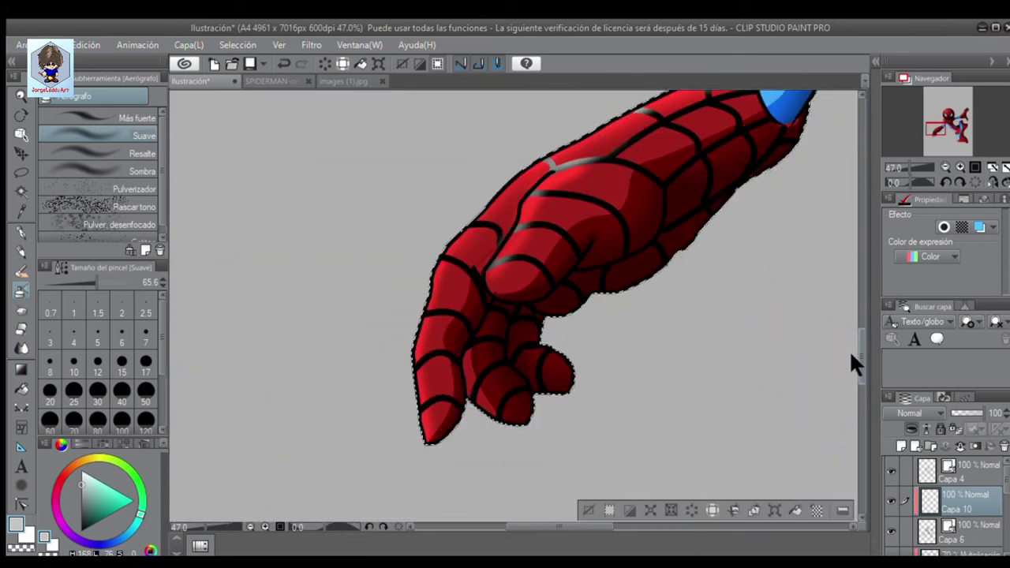
left_click_drag(924, 169, 897, 169)
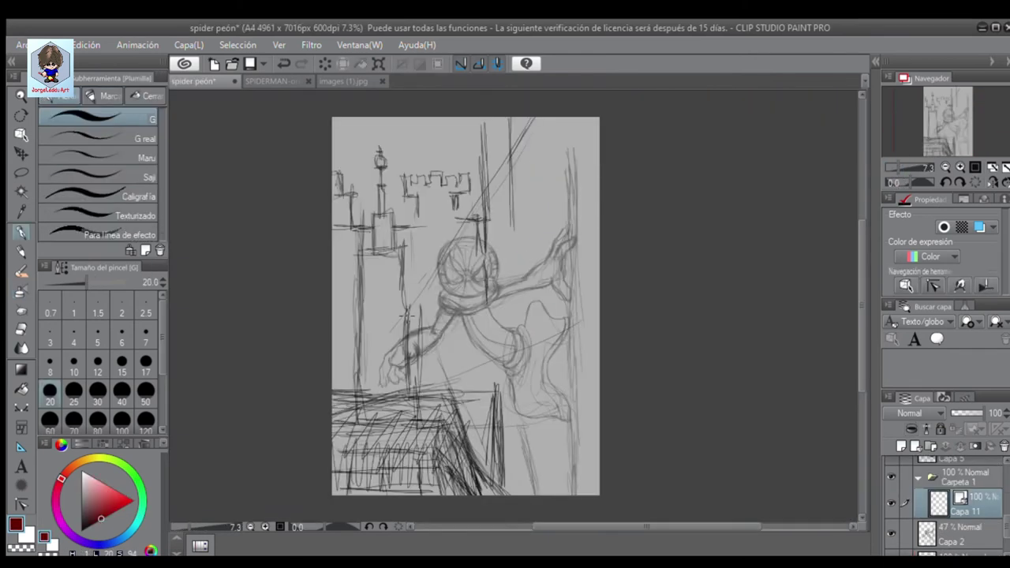
Hide the Capa 2 and Capa 3 sketches and draw perspective lines fanning right from a vanishing point on the horizon
left_click(891, 502)
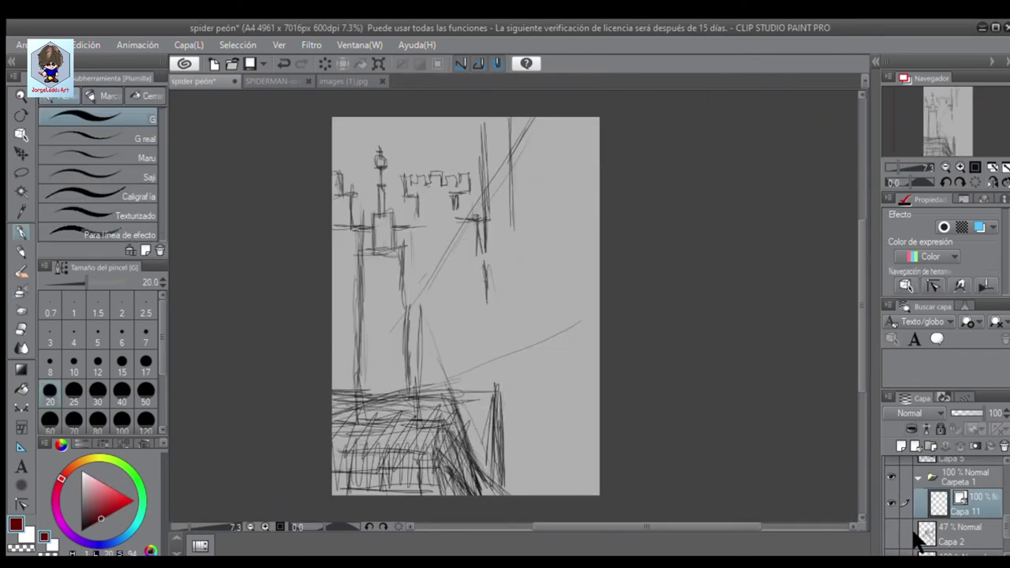
left_click(891, 534)
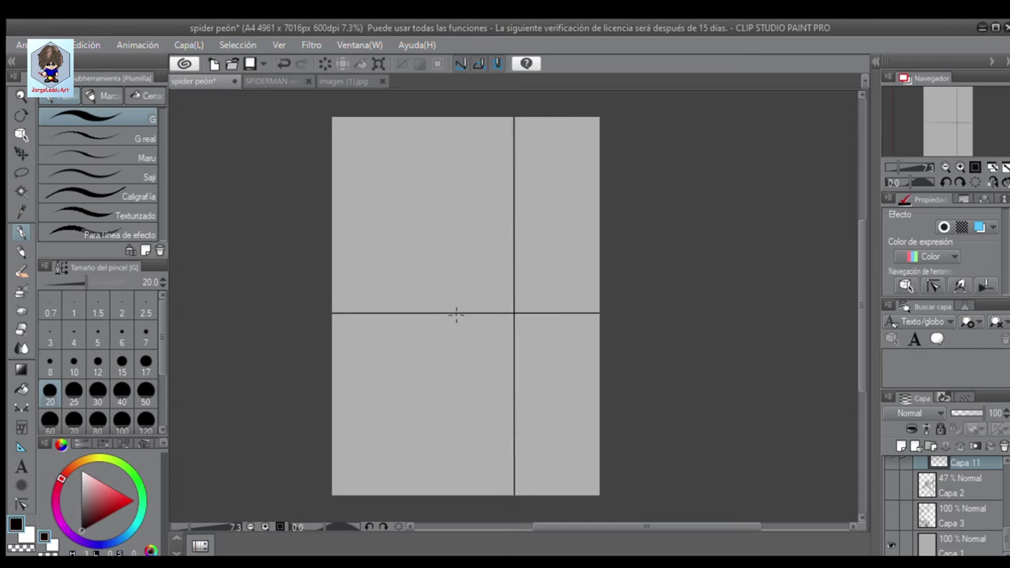
left_click_drag(586, 183, 599, 118)
mouse_move(463, 313)
left_mouse_down()
mouse_move(624, 209)
mouse_move(629, 170)
left_mouse_up()
left_click_drag(464, 314, 646, 376)
left_click_drag(464, 313, 560, 92)
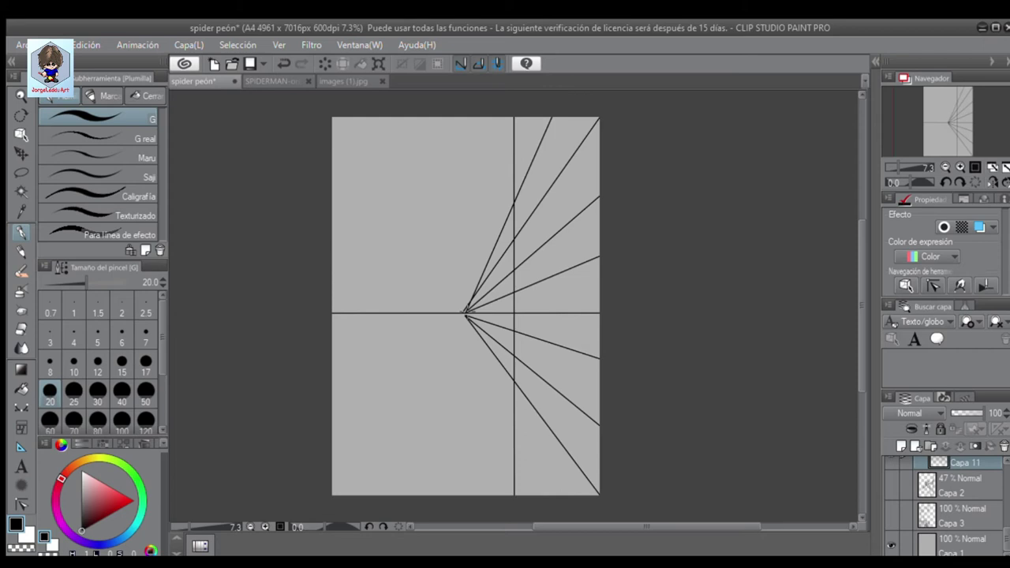
Add steeper perspective lines from the vanishing point to the page's upper and lower edges, undoing the misplaced one
left_click_drag(464, 313, 557, 506)
scroll(852, 339, "down", 1)
left_click_drag(466, 308, 522, 501)
left_click_drag(465, 309, 570, 90)
key("ctrl+z")
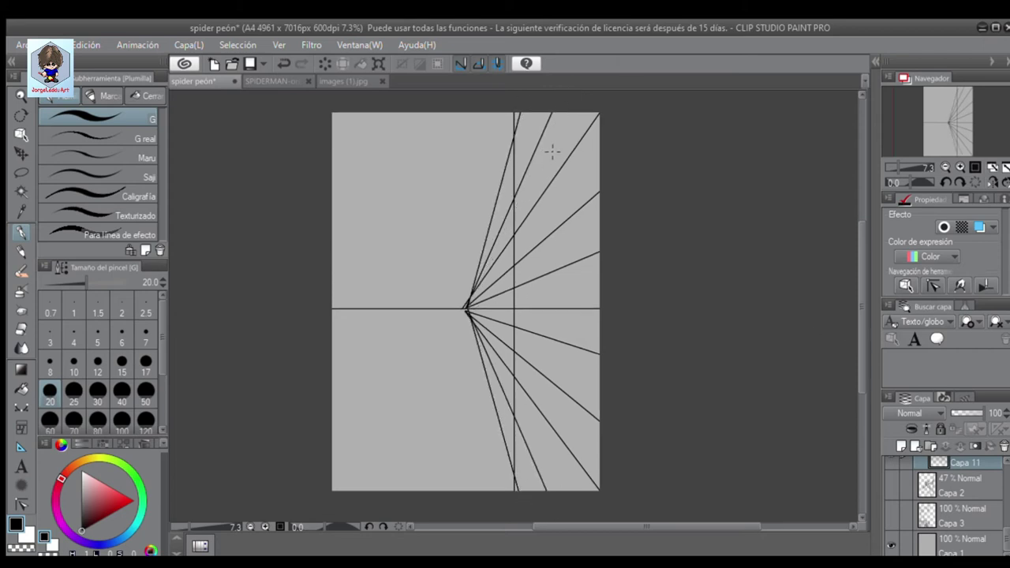
Draw two vertical lines across the perspective fan and double some converging lines for the building's edge and window frames
left_click(888, 481)
left_click(888, 481)
left_click_drag(552, 104, 551, 384)
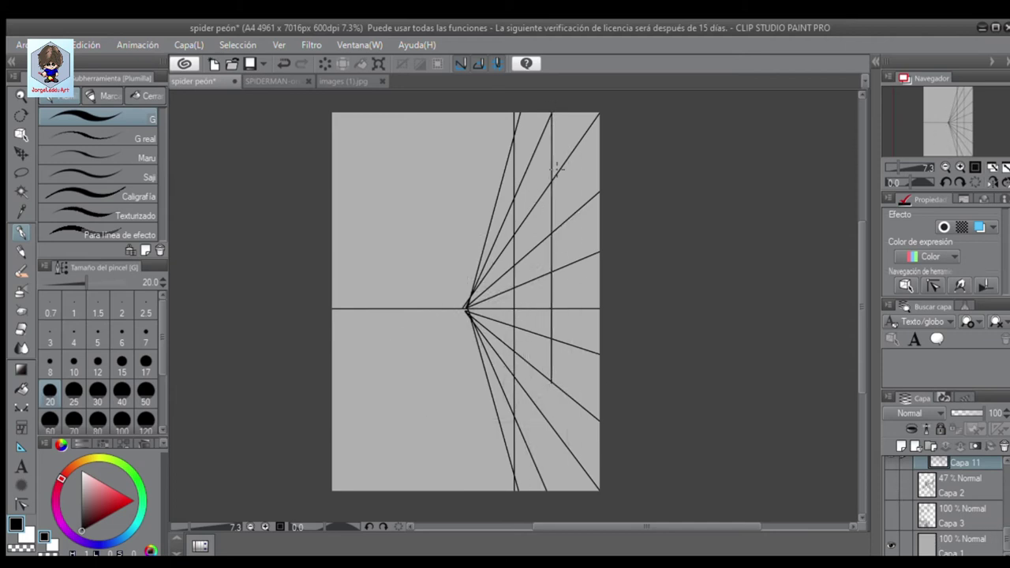
left_click_drag(466, 309, 606, 116)
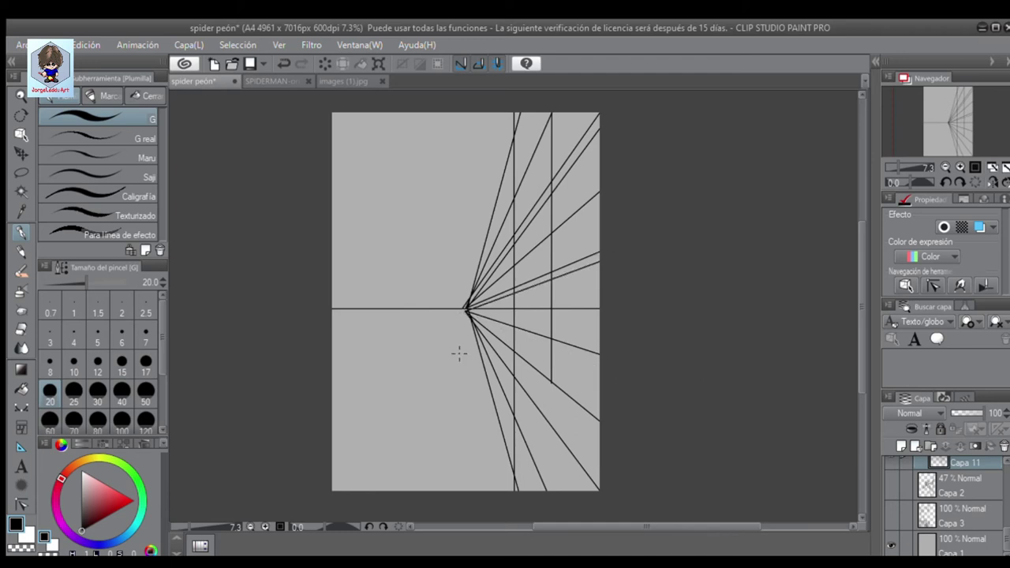
left_click_drag(561, 104, 561, 493)
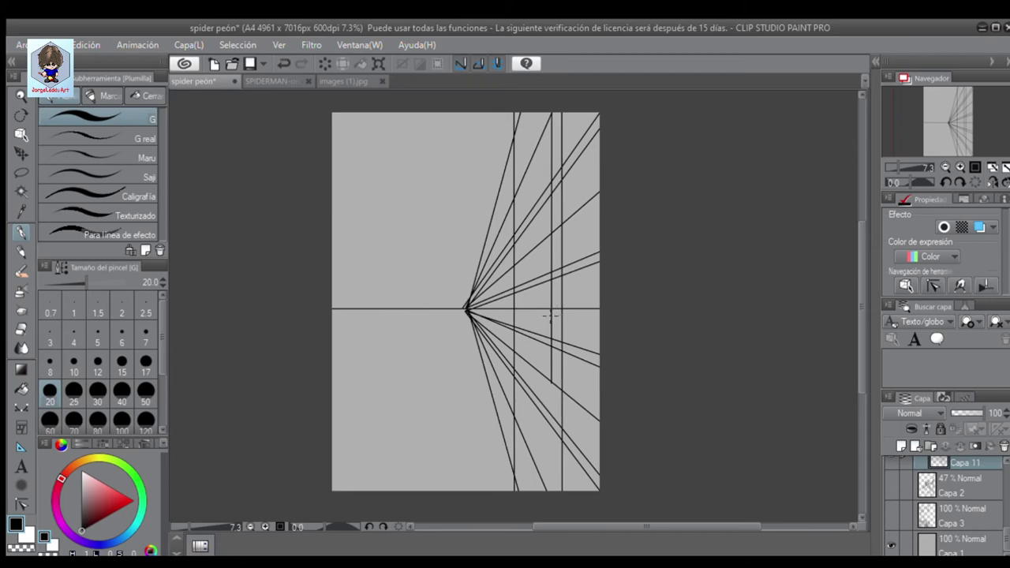
Trim the crossing lines with the Vector eraser at size 11.4 to form large window frames at the page's right edge
scroll(1001, 468, "up", 2)
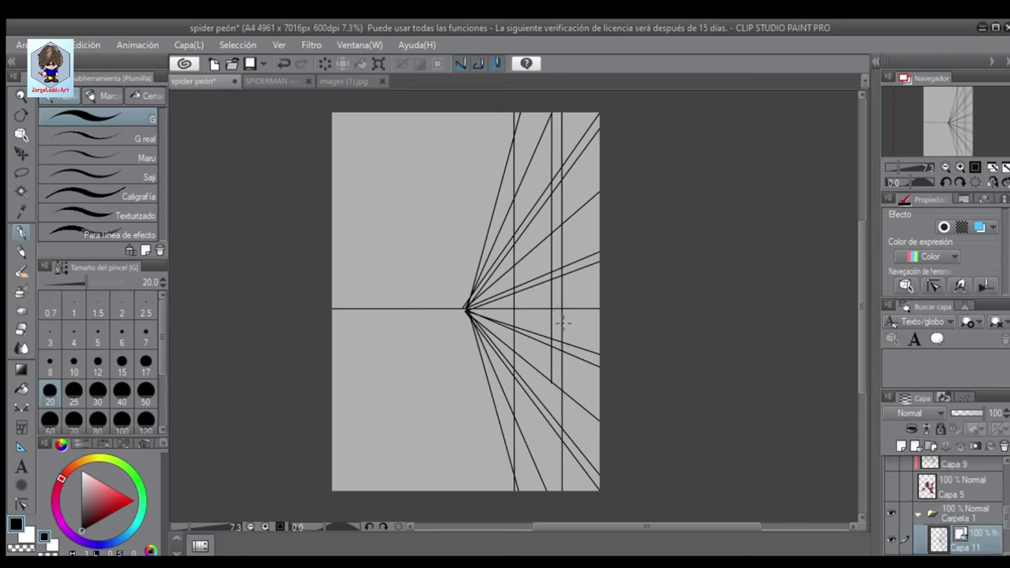
key("e")
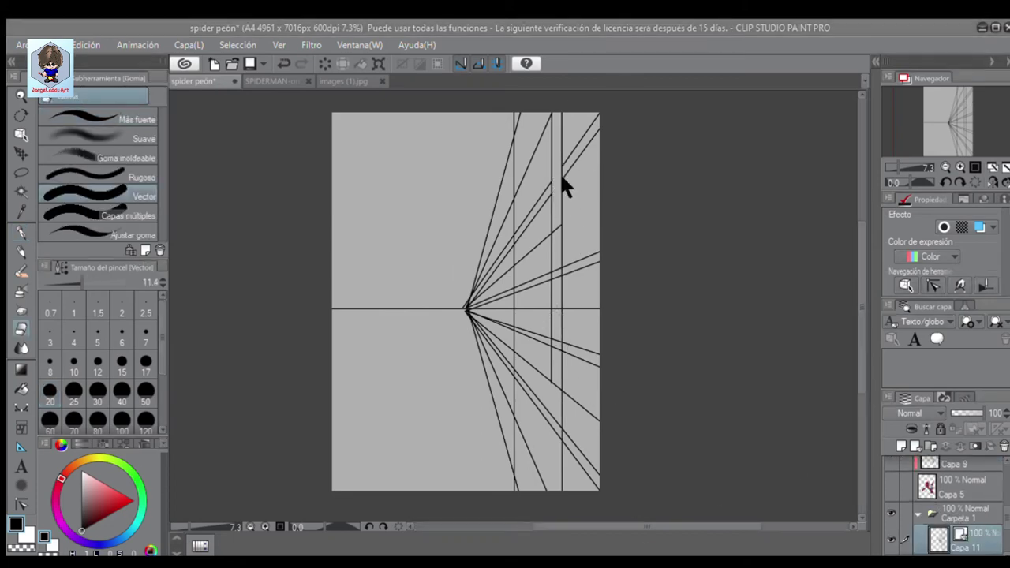
left_click_drag(560, 172, 570, 142)
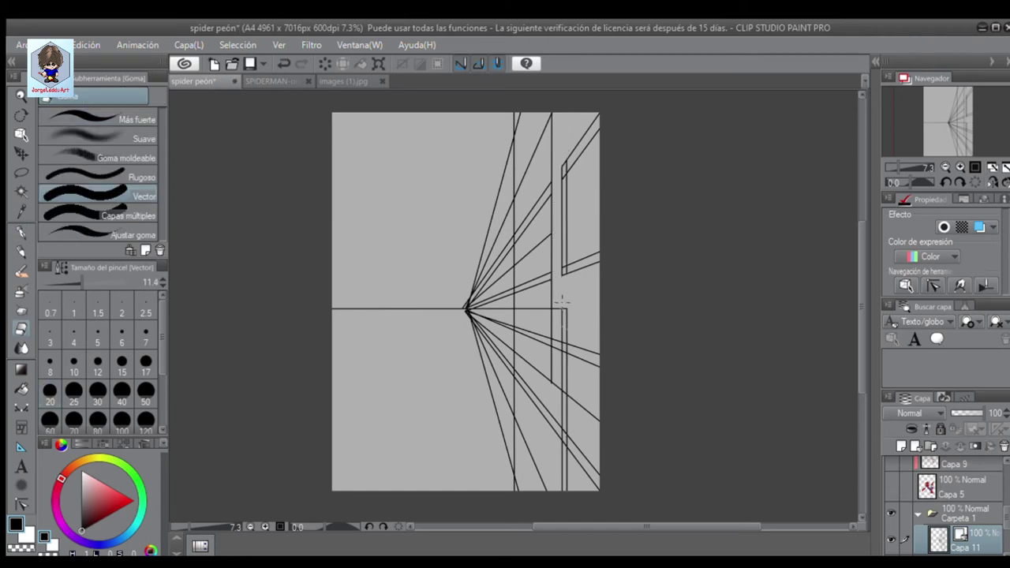
left_click_drag(576, 479, 563, 446)
Draw verticals for a narrow window column with the G pen and vector-erase the excess around its upper windows
key("p")
mouse_move(521, 112)
left_mouse_down()
mouse_move(520, 492)
mouse_move(541, 507)
left_mouse_up()
key("e")
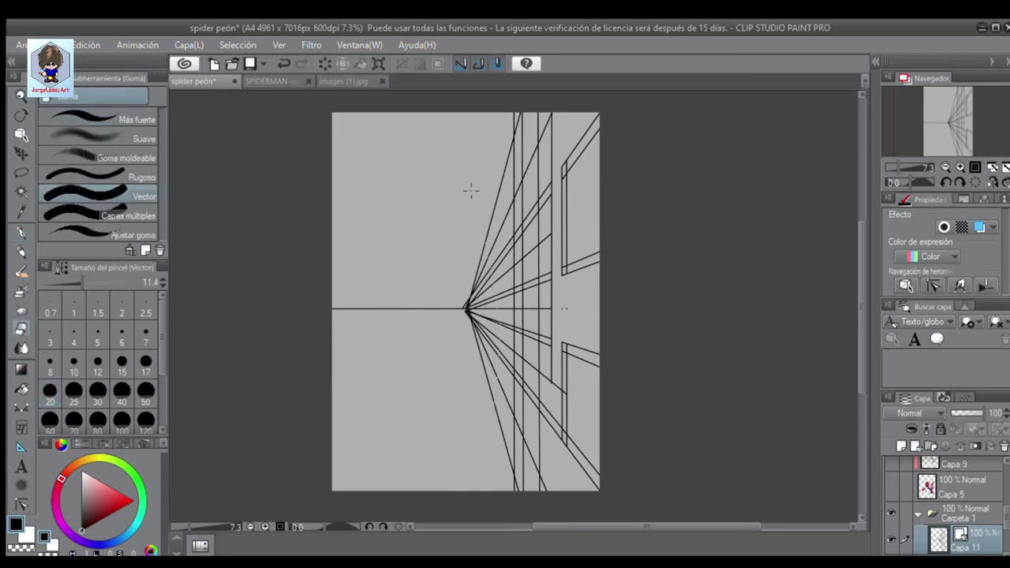
left_click_drag(470, 190, 539, 122)
key("ctrl+plus")
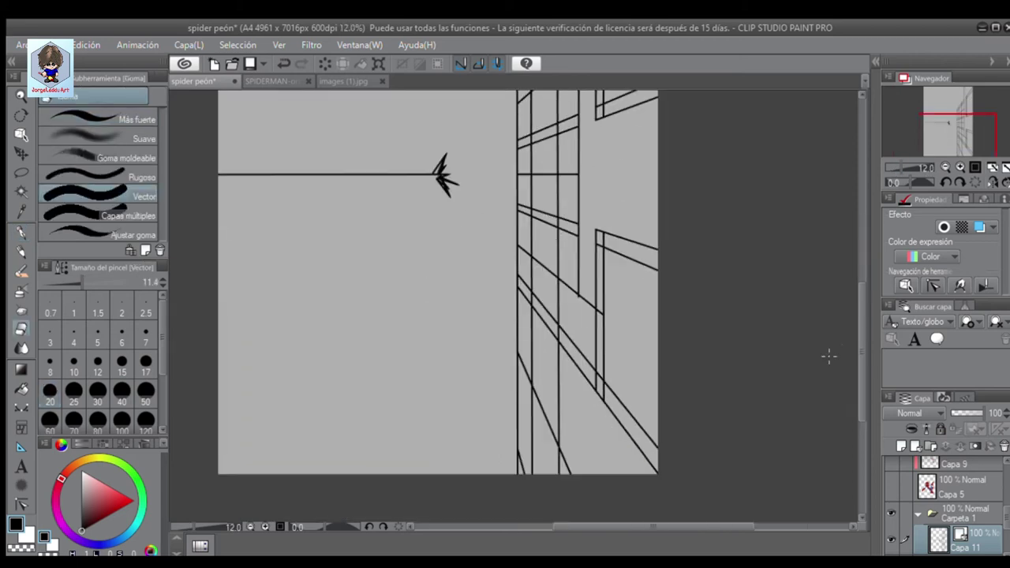
scroll(552, 339, "up", 3)
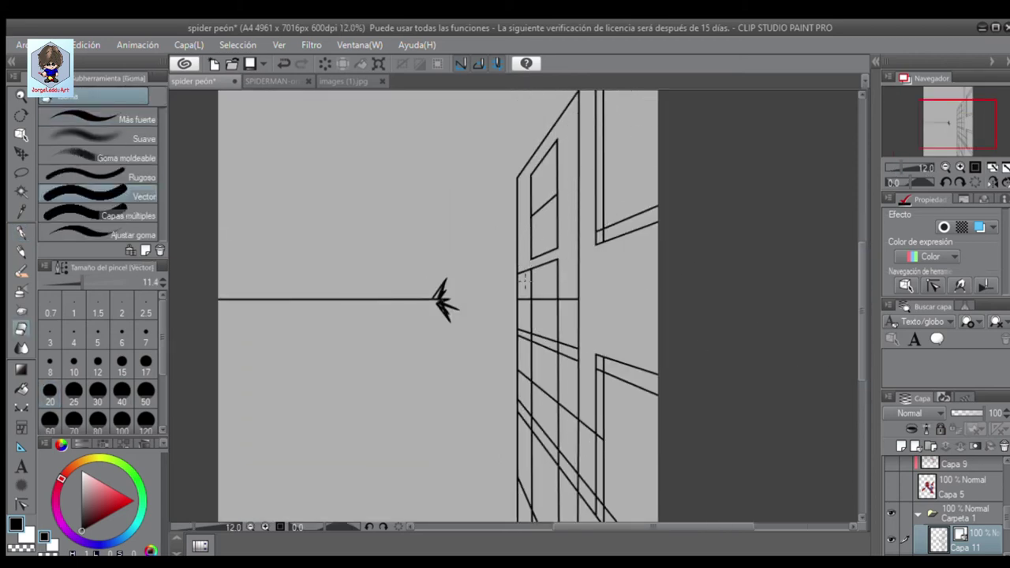
Draw converging lines down to the lowest narrow windows, undo the stray one, and trim the excess with the Vector eraser
scroll(563, 341, "down", 3)
scroll(545, 300, "down", 2)
left_click_drag(444, 146, 574, 385)
mouse_move(443, 146)
left_mouse_down()
mouse_move(559, 440)
mouse_move(520, 437)
left_mouse_up()
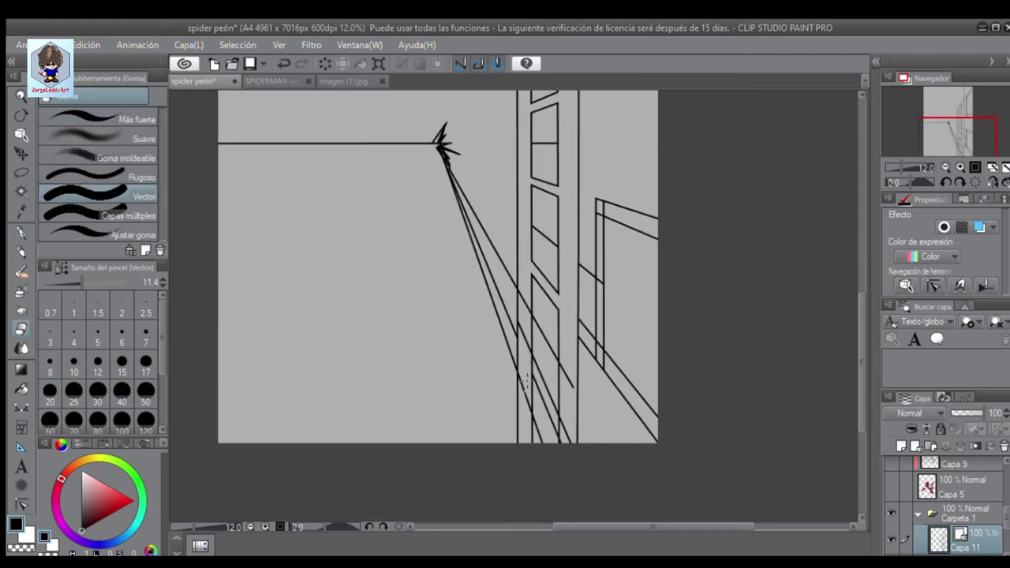
key("ctrl+z")
scroll(798, 386, "up", 7)
scroll(798, 386, "down", 5)
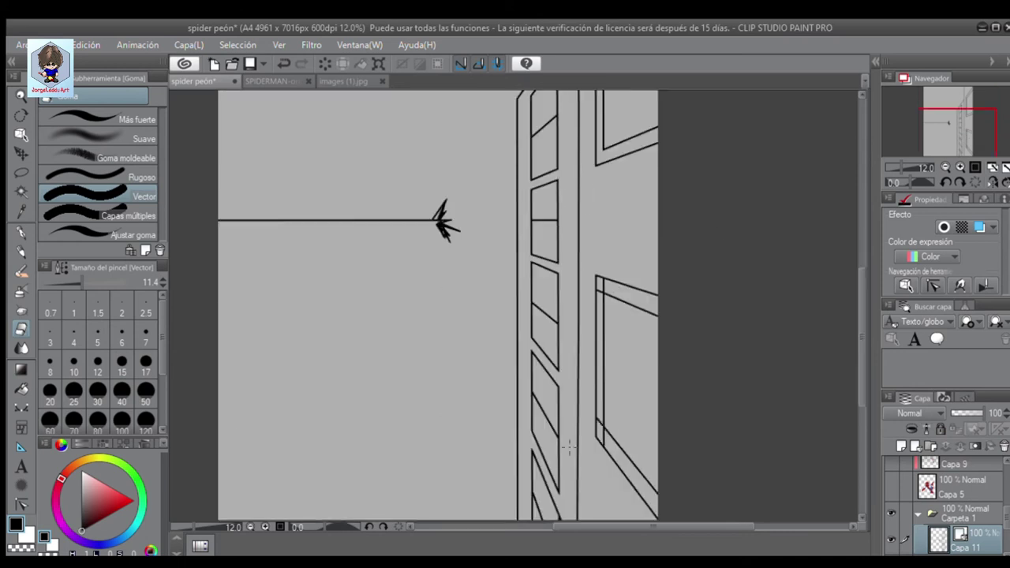
Create vector layer Capa 12 and draw the lower-left ledge's horizontal and converging edges with the G pen at size 20
key("ctrl+minus")
left_click(902, 446)
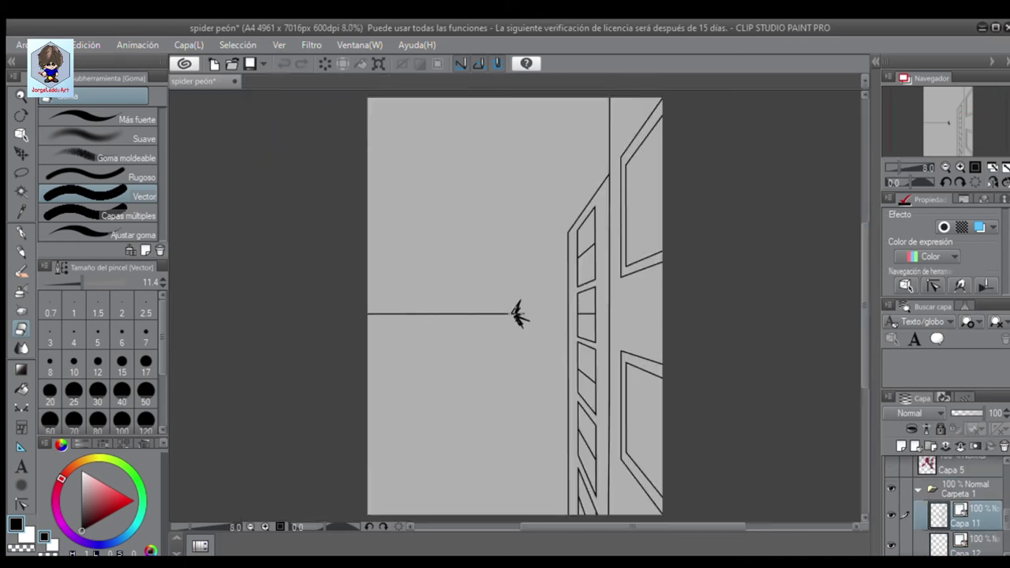
key("p")
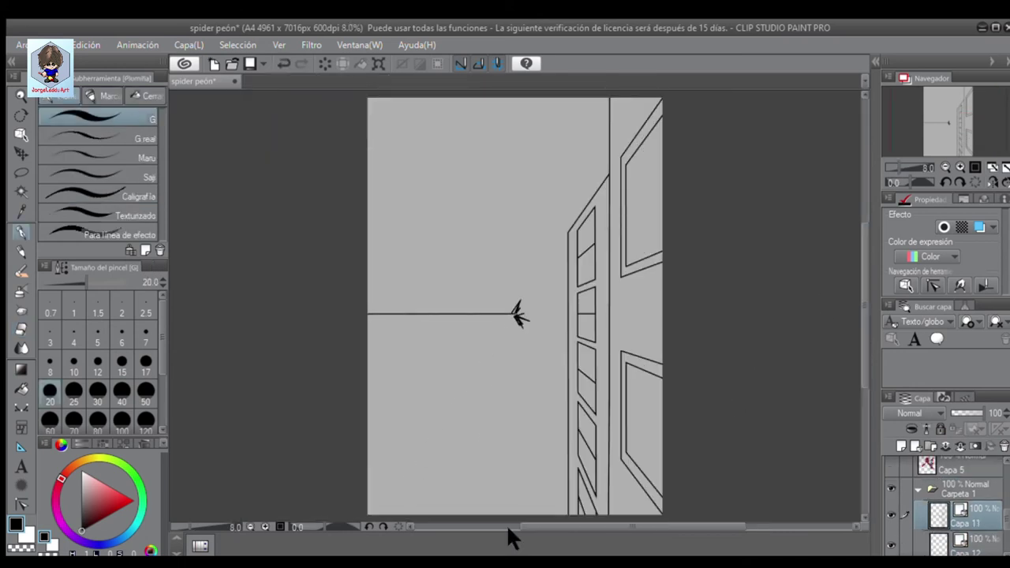
scroll(854, 348, "down", 1)
left_click_drag(537, 481, 517, 292)
left_click_drag(368, 347, 513, 289)
left_click_drag(185, 424, 541, 431)
left_click_drag(362, 445, 462, 446)
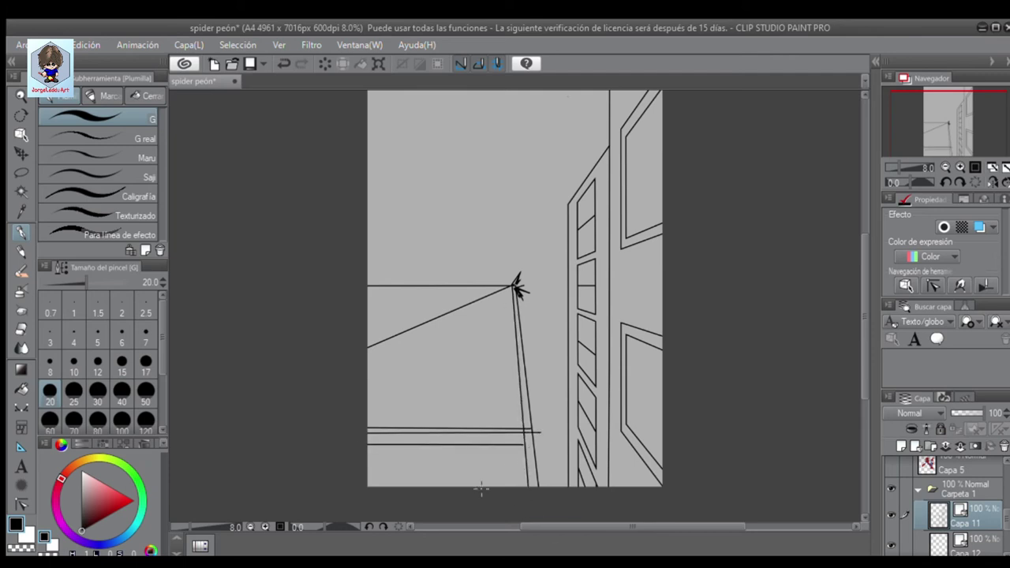
Erase the overshooting and construction lines around the lower-left ledge's corner with the Vector eraser
key("e")
scroll(516, 456, "down", 1)
scroll(517, 457, "up", 4)
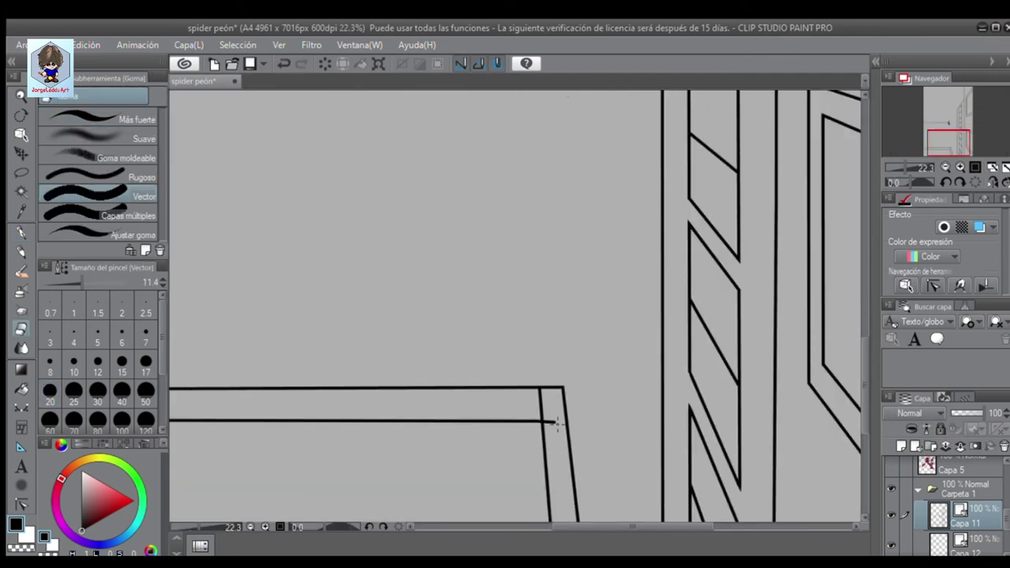
Show the Capa 3 background sketch, select Capa 12, and choose the Lápiz de diseño pencil at size 12
key("p")
scroll(857, 348, "down", 4)
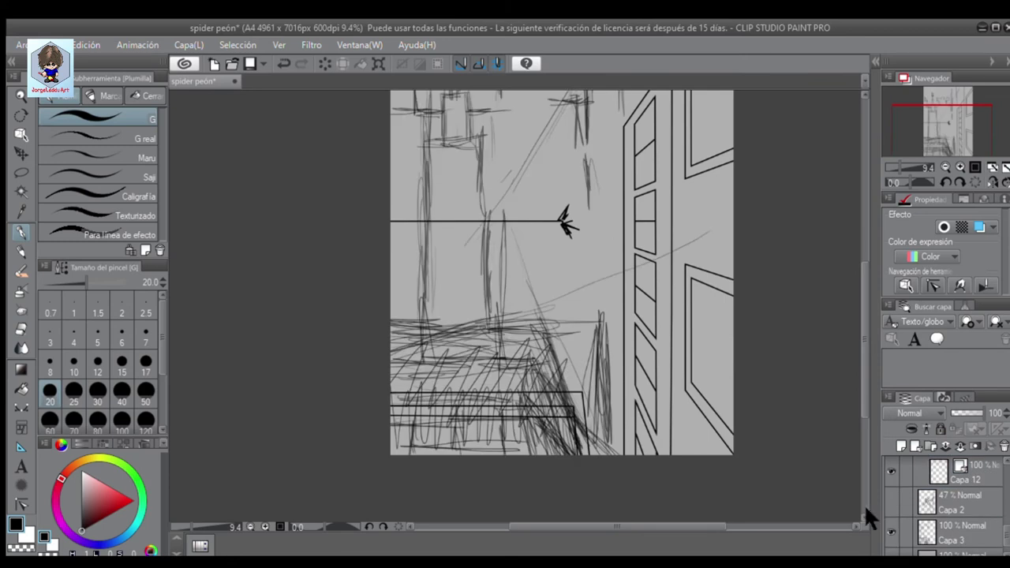
scroll(864, 516, "up", 3)
left_click(890, 493)
key("p")
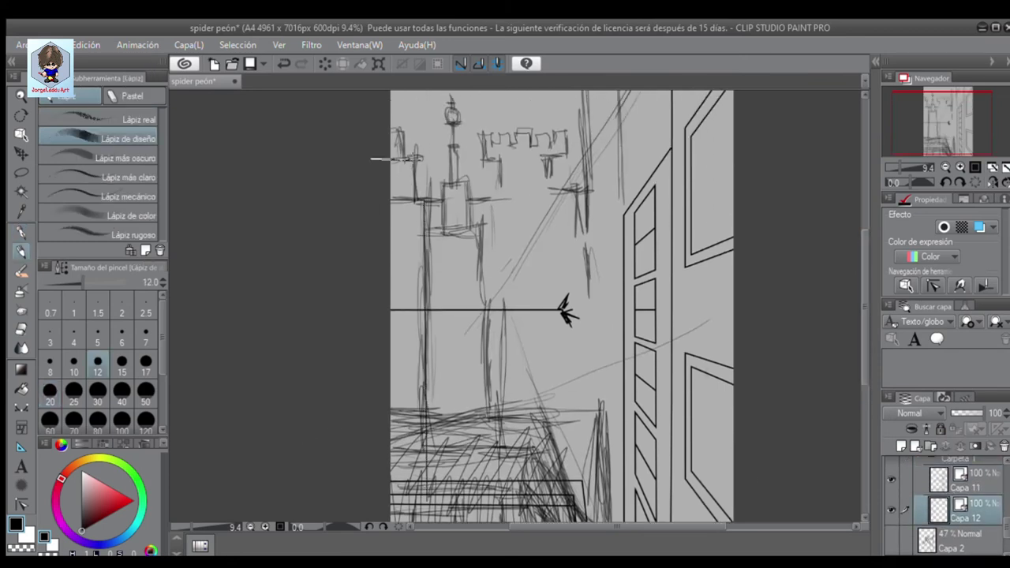
Draw the stepped building's long vertical edge on Capa 12 with the pencil and hide the background sketch
left_click_drag(483, 225, 483, 517)
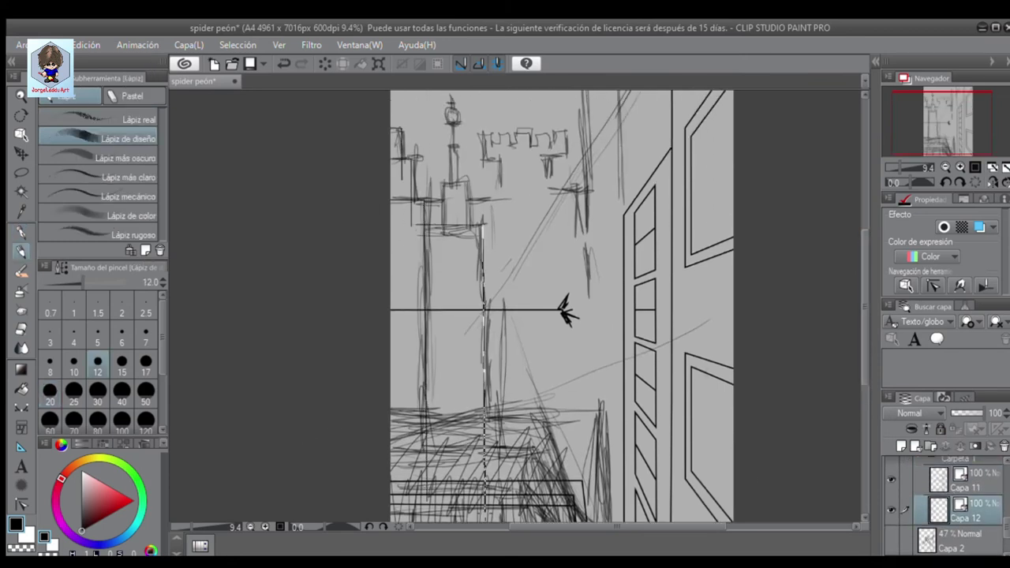
left_click(890, 541)
scroll(965, 524, "up", 1)
Draw a tower of stacked, narrowing blocks ending in a thin mast behind the stepped building with the G pen at size 20
key("p")
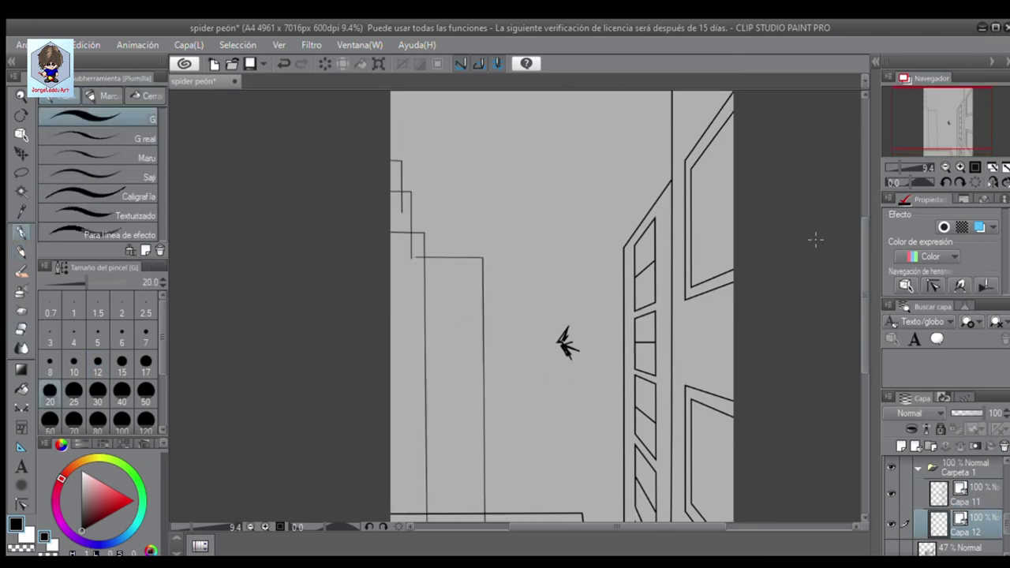
scroll(513, 94, "up", 4)
mouse_move(334, 424)
left_mouse_down()
mouse_move(415, 261)
mouse_move(405, 387)
left_mouse_up()
scroll(863, 232, "up", 3)
left_click_drag(350, 253, 350, 401)
left_click_drag(391, 253, 391, 402)
left_click_drag(350, 312, 392, 312)
scroll(860, 226, "up", 1)
scroll(860, 226, "up", 2)
mouse_move(436, 380)
left_mouse_down()
mouse_move(454, 282)
mouse_move(453, 385)
left_mouse_up()
Top the mast with a chess-king crown using Curva continua, then add its rectangular base bars and cross
left_click(21, 407)
left_click_drag(411, 264, 389, 230)
left_click(412, 274)
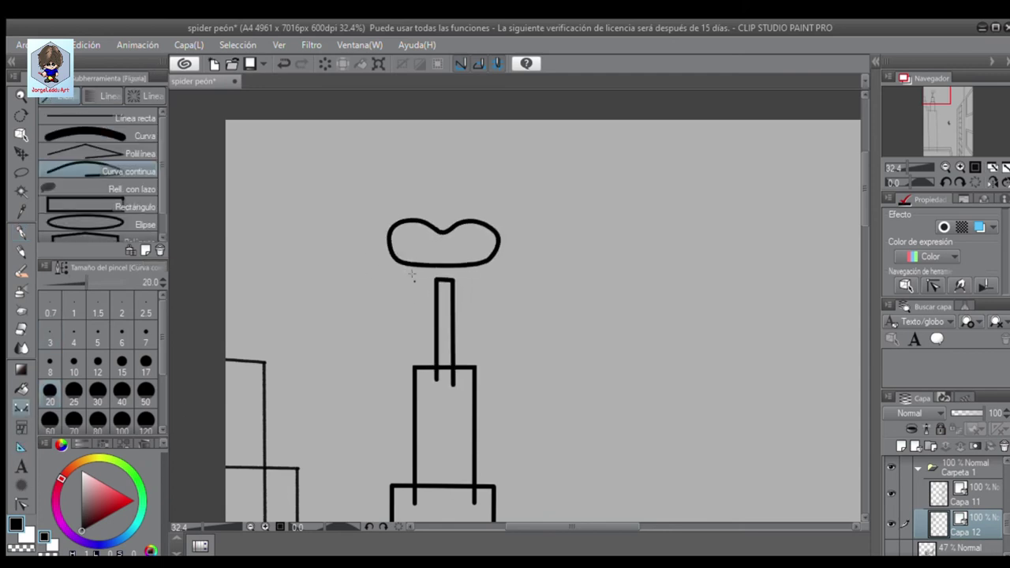
left_click(102, 206)
left_click_drag(395, 285, 495, 294)
left_click_drag(438, 176, 448, 243)
left_click_drag(423, 196, 461, 207)
Draw a long horizontal skyline edge and a crenellated, rook-shaped tower rising from it with the G pen
scroll(858, 283, "down", 3)
key("p")
scroll(854, 274, "down", 2)
left_click_drag(374, 300, 836, 301)
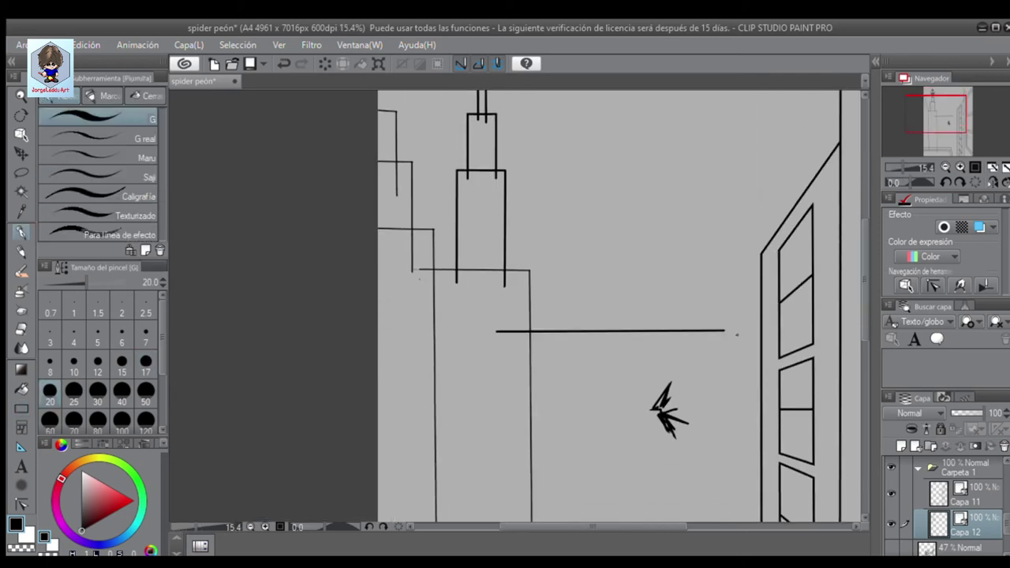
scroll(836, 302, "up", 3)
left_click_drag(427, 265, 448, 443)
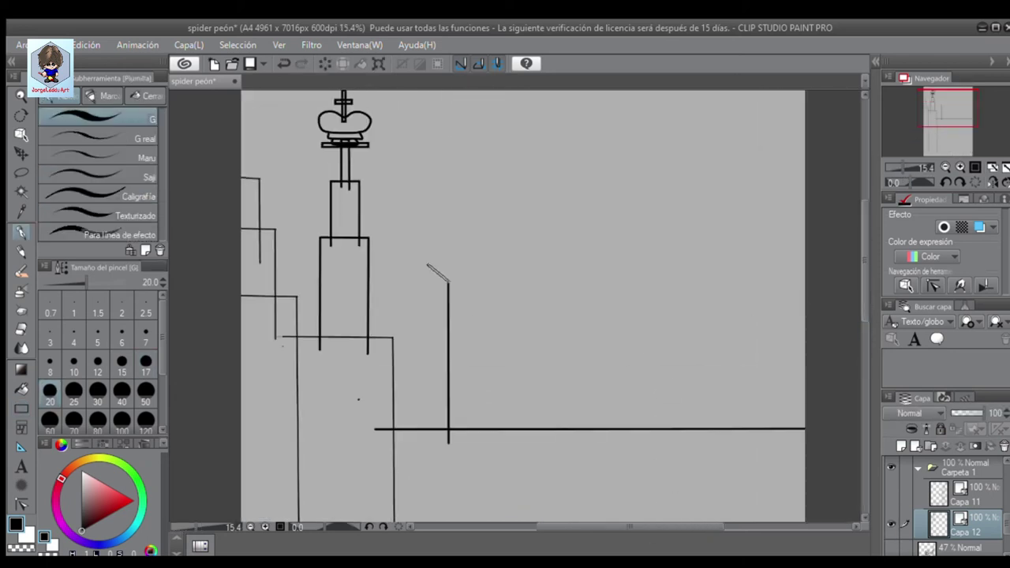
left_click_drag(560, 227, 559, 450)
Draw a slim tower beside the rook from two vertical lines and cap it with a tall ellipse
left_click_drag(606, 182, 606, 441)
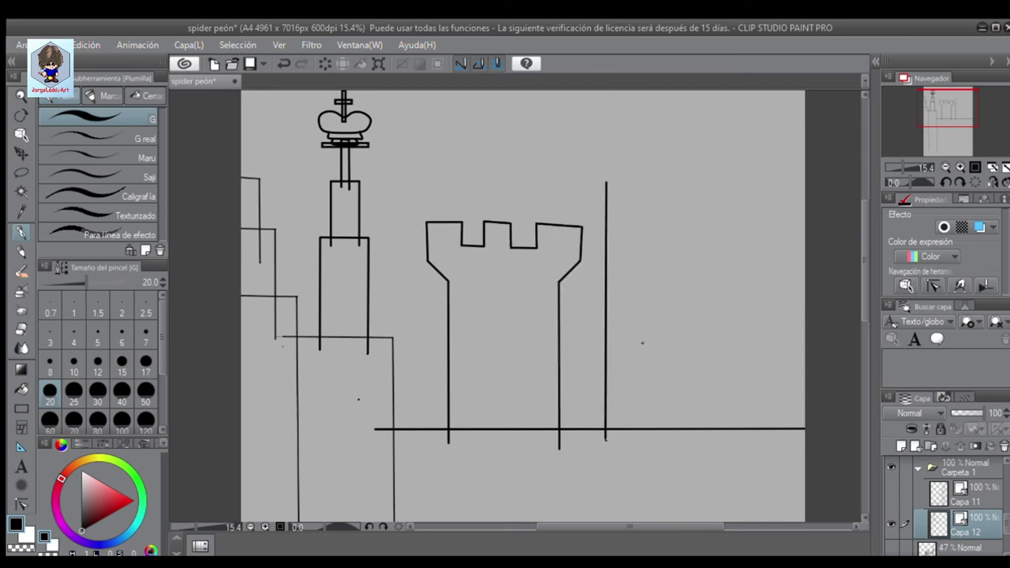
left_click_drag(636, 175, 635, 440)
key("u")
left_click_drag(584, 103, 657, 213)
Trim the overlapping lines inside the skyline with the Vector eraser at size 11.4 to leave one continuous outline
key("e")
scroll(609, 229, "up", 1)
left_click_drag(452, 476, 385, 473)
left_click(344, 386)
left_click(268, 347)
key("ctrl+plus")
key("ctrl+plus")
scroll(446, 281, "up", 6)
scroll(446, 281, "left", 8)
left_click(446, 282)
key("ctrl+z")
Hide Capa 12, create layer Capa 13 below it, and fill it with a vertical Brillo anochecer sunset gradient
key("ctrl+0")
left_click(891, 524)
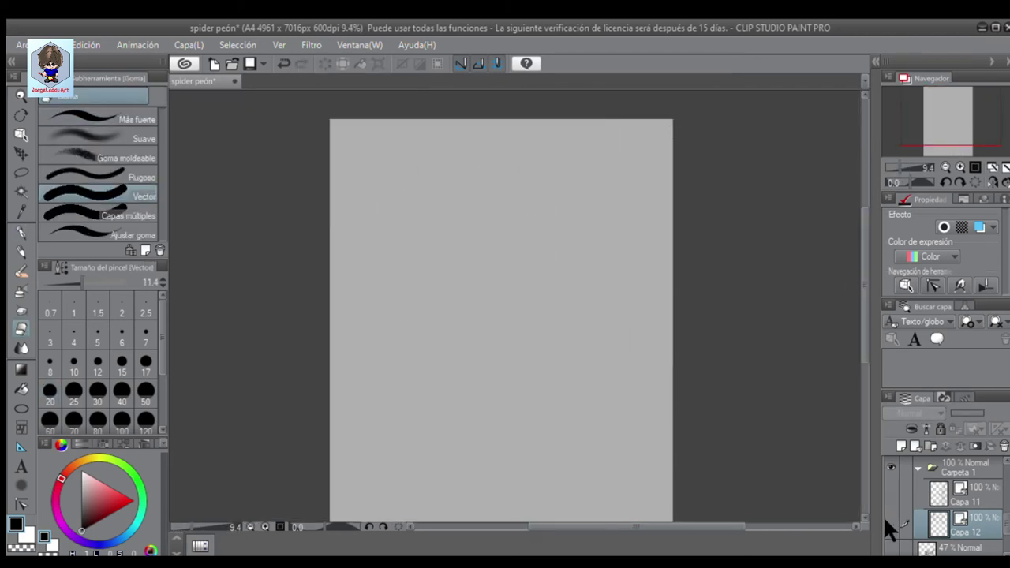
key("ctrl+shift+n")
left_click(21, 369)
left_click_drag(362, 91, 572, 288)
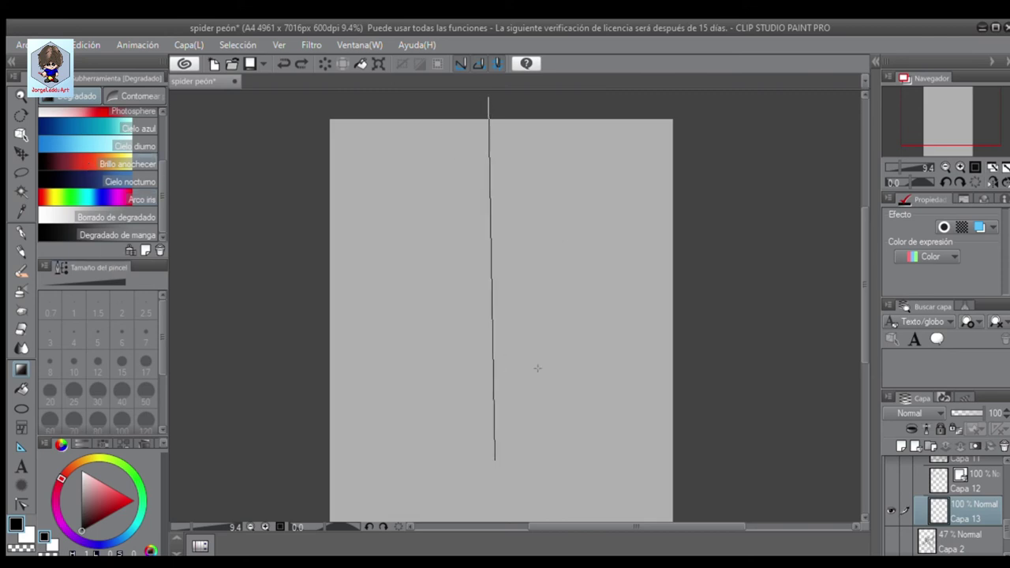
Create Capa 14, auto-select the area inside the skyline outline, and fill it with a navy Cielo diurno gradient
key("ctrl+shift+n")
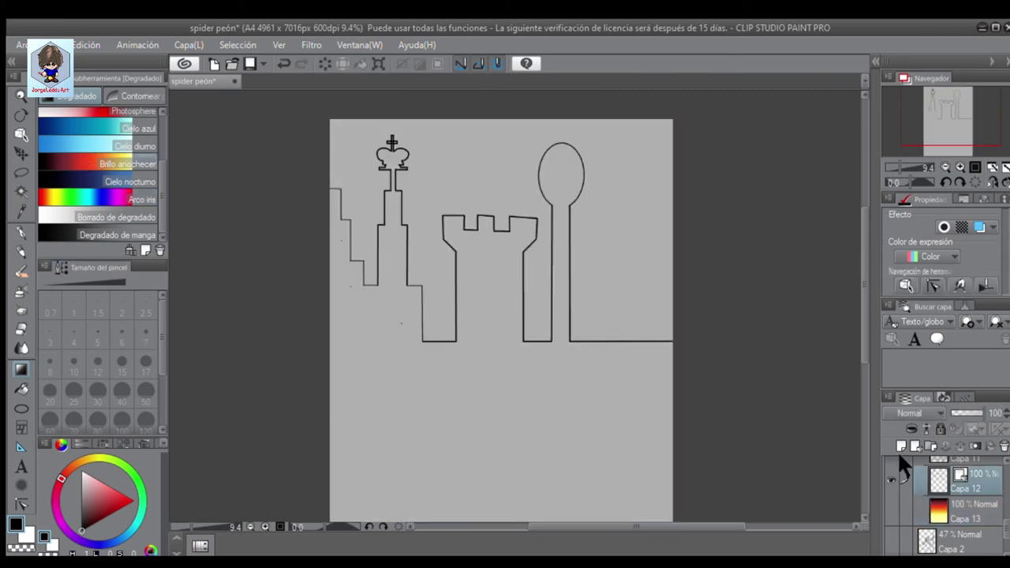
key("w")
left_click(458, 426)
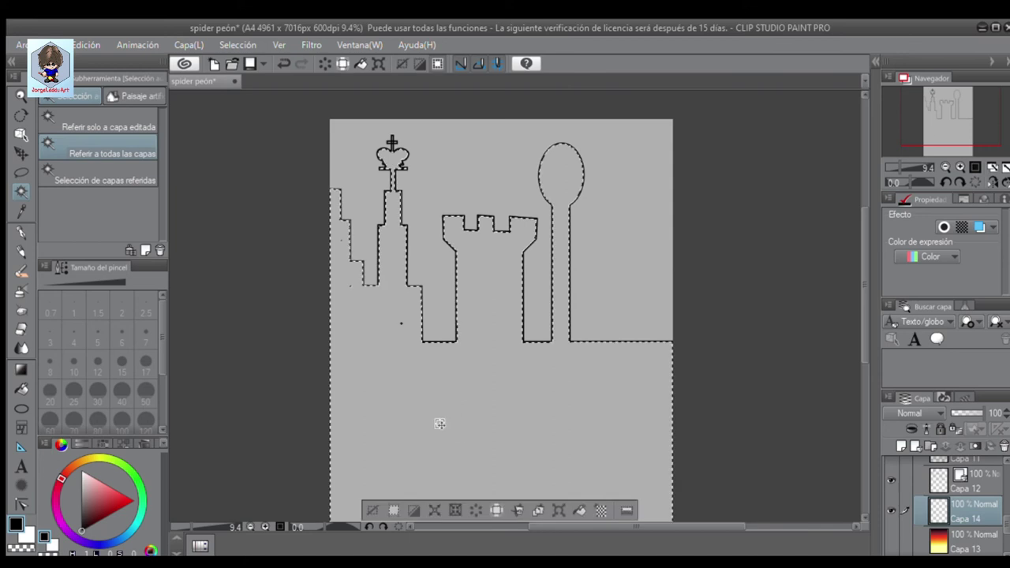
key("g")
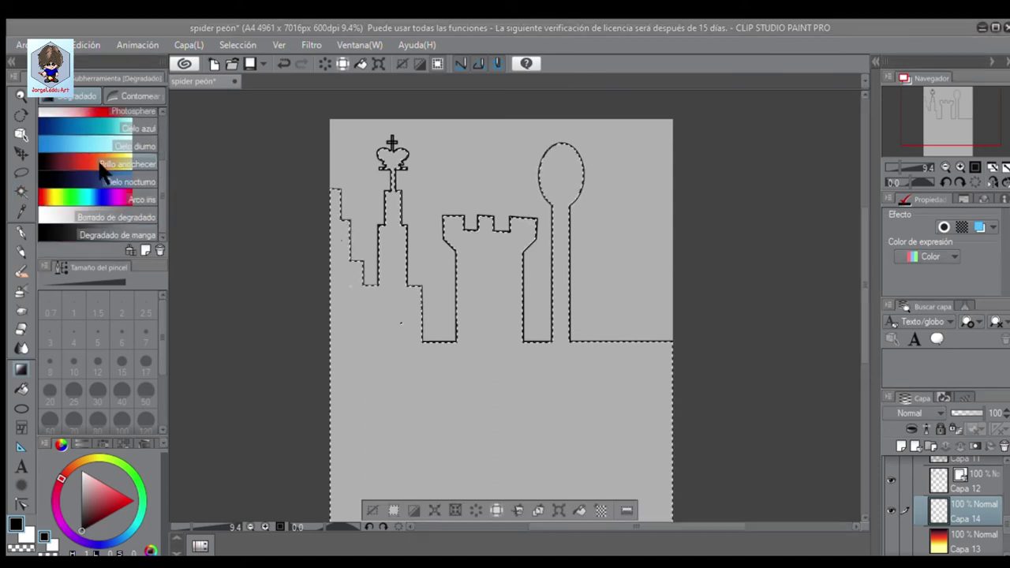
left_click(99, 507)
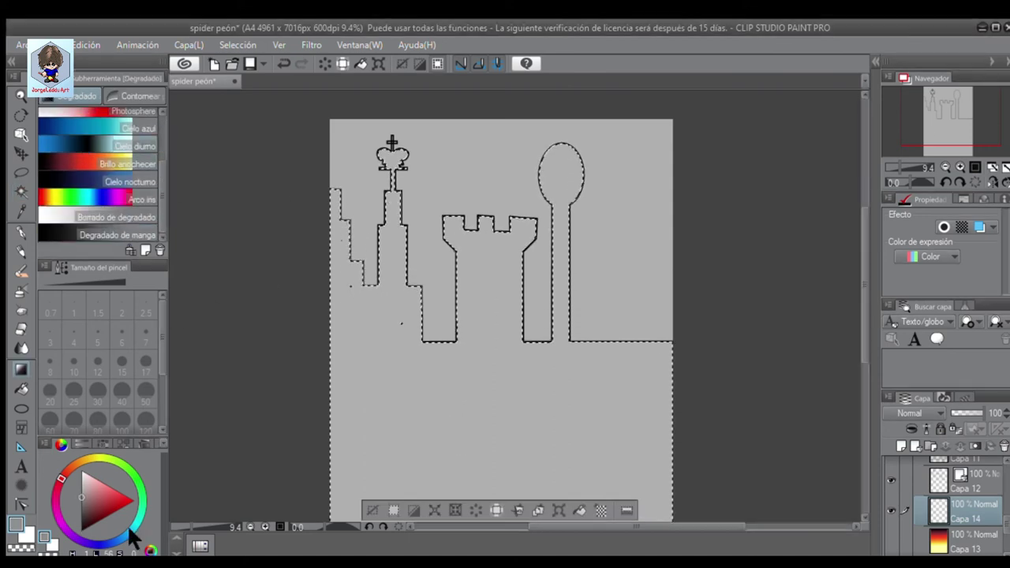
left_click(121, 539)
left_click_drag(98, 507, 89, 526)
left_click_drag(392, 157, 394, 481)
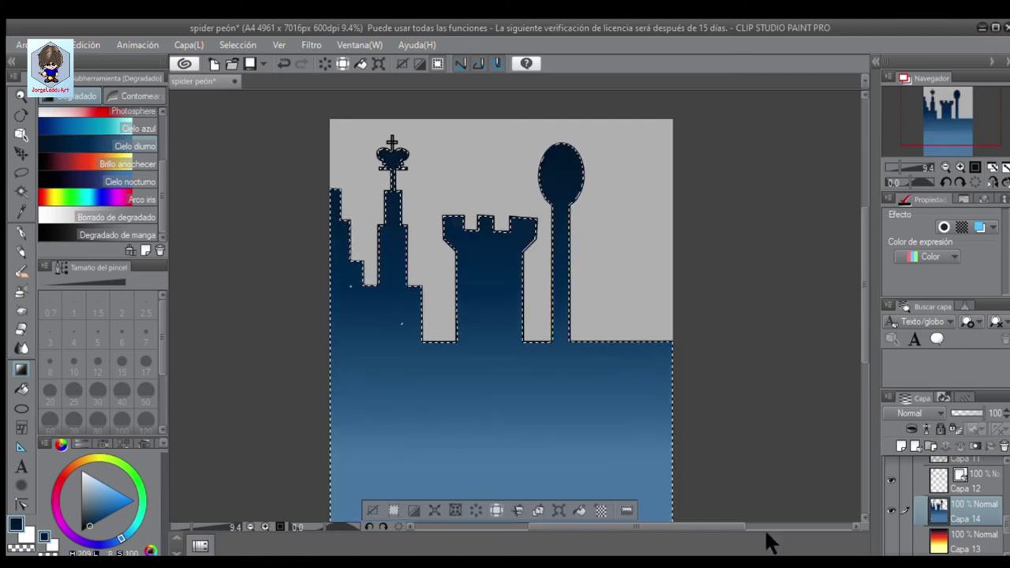
Hide the skyline layer Capa 14, clear the selection, and create layer Capa 15 beneath Capa 11
key("ctrl+z")
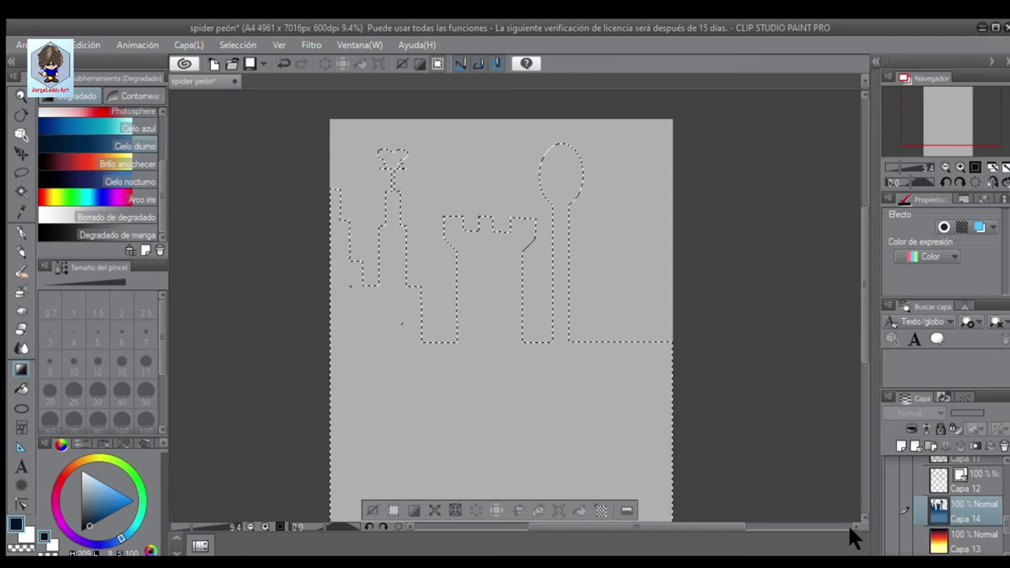
key("ctrl+z")
key("ctrl+d")
left_click(901, 446)
scroll(501, 316, "down", 3)
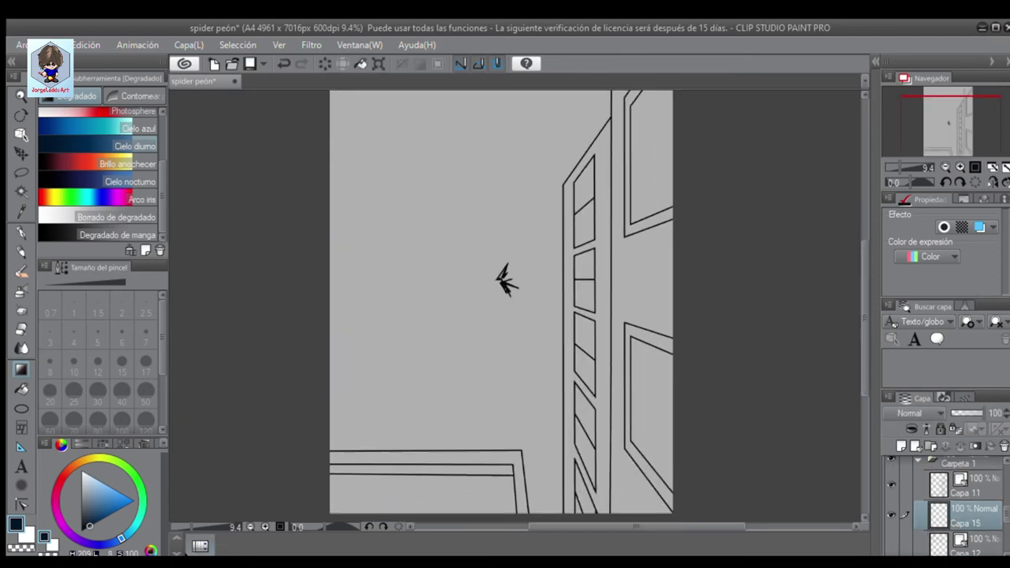
Fill the near building's wall with khaki and the narrow windowed wall beside it with salmon on Capa 15
key("g")
left_click(94, 502)
left_click(618, 484)
left_click(70, 469)
left_click(602, 466)
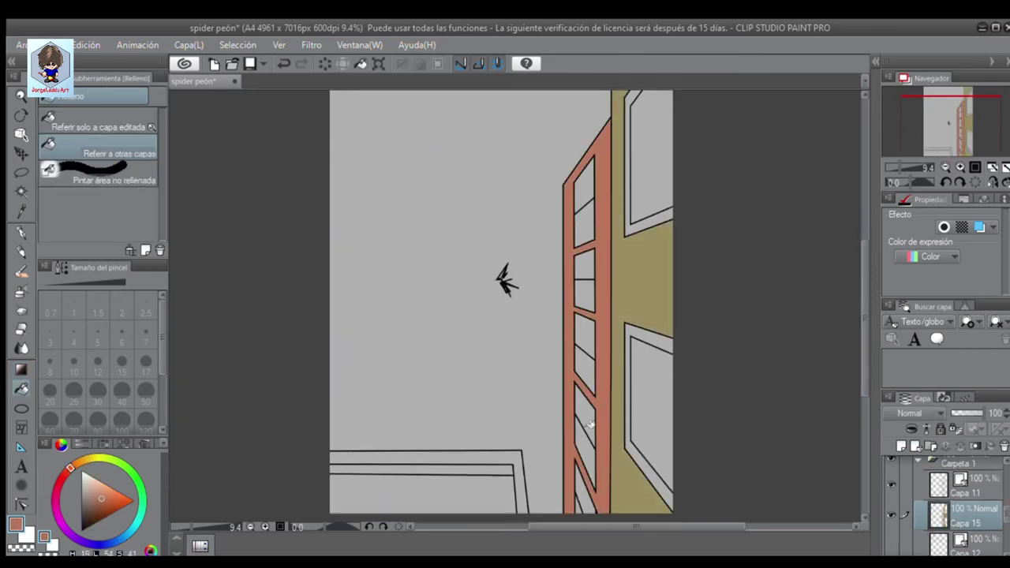
Fill the large window frames with dark red and all the window panes with blue
left_click(87, 521)
left_click(649, 225)
left_click(127, 535)
left_click(651, 157)
left_click(114, 512)
left_click(651, 158)
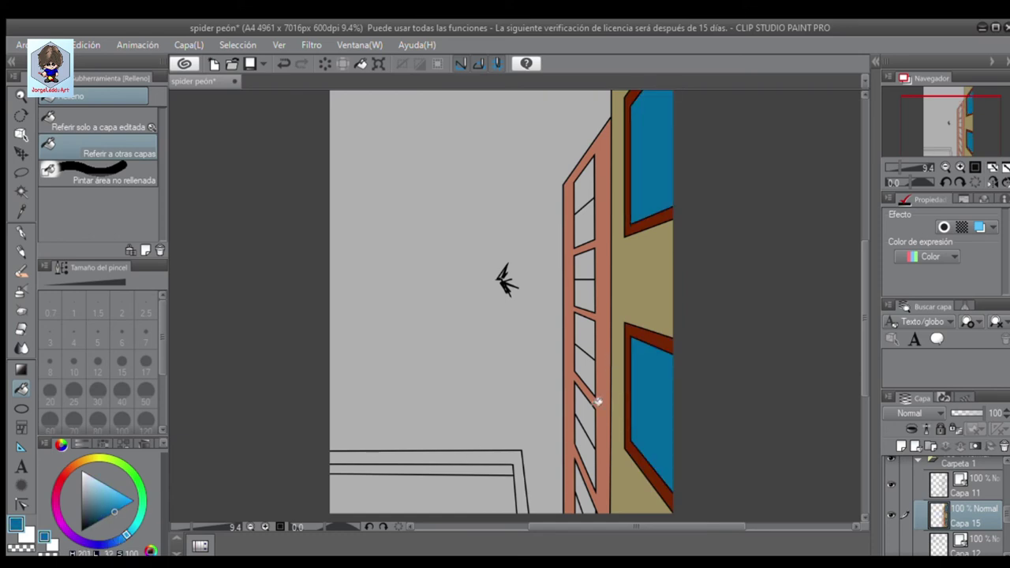
left_click(584, 426)
Fill the foreground ledge with beige and show the skyline, sunset sky and Spider-Man layers
left_click(94, 502)
left_click(505, 466)
scroll(947, 505, "up", 2)
left_click(888, 517)
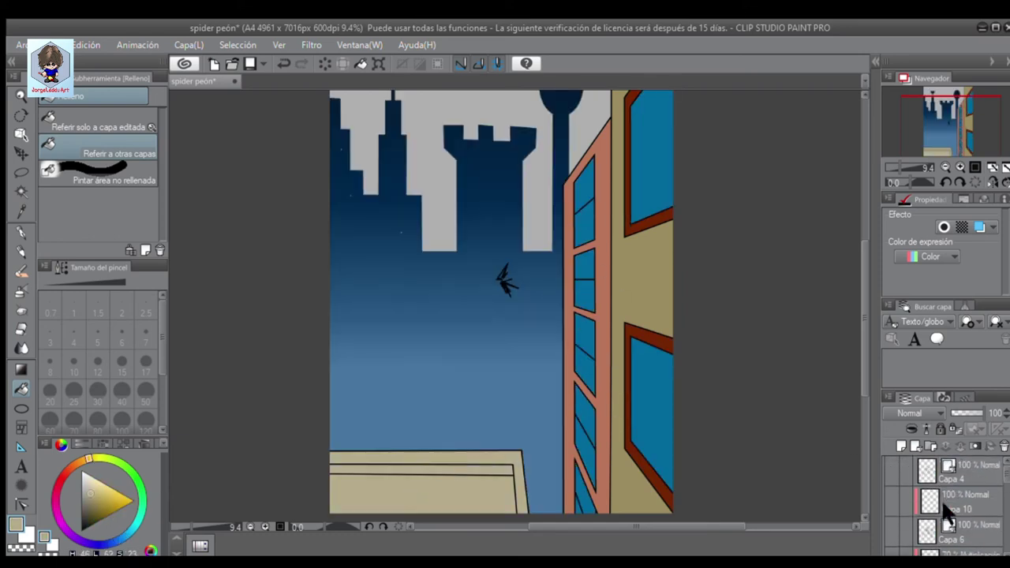
left_click(890, 501)
left_click(889, 500)
left_click(889, 473)
left_click(919, 465)
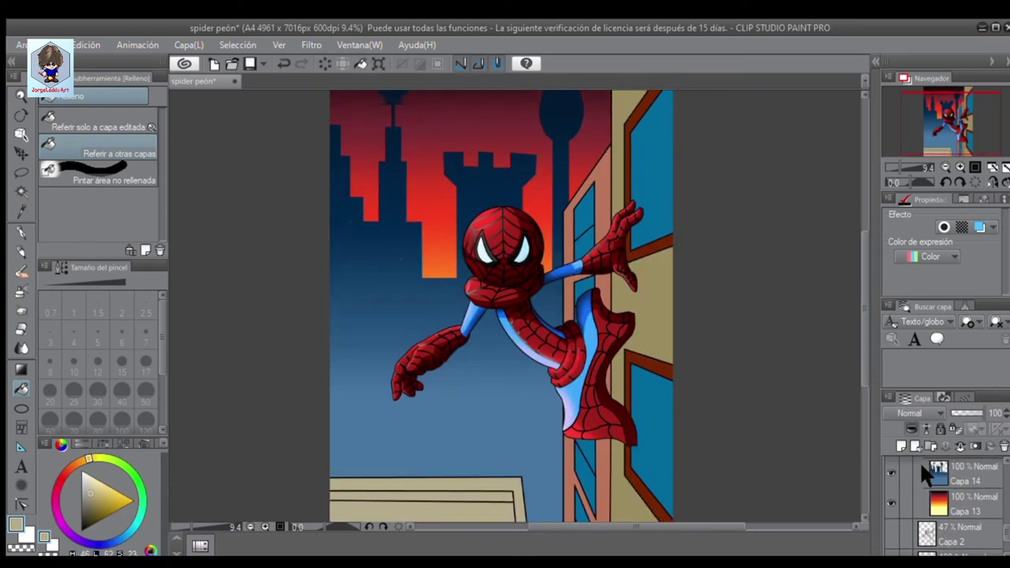
Create Capa 17 clipped to Capa 14 and darken the skyline silhouette with a dark blue Cielo diurno gradient
left_click(907, 454)
scroll(502, 315, "up", 1)
key("g")
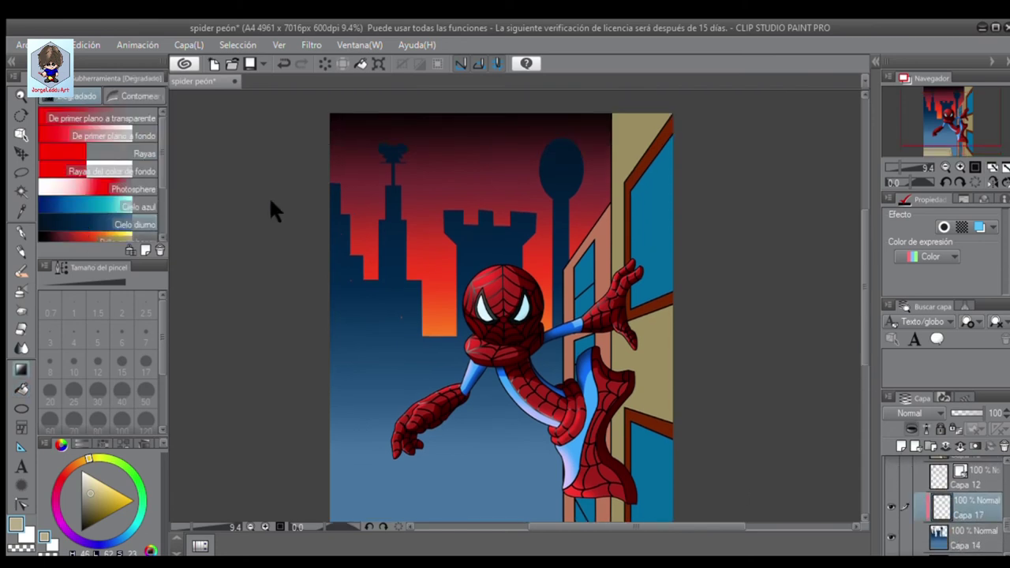
left_click_drag(864, 237, 864, 315)
left_click_drag(518, 180, 519, 564)
left_click(888, 171)
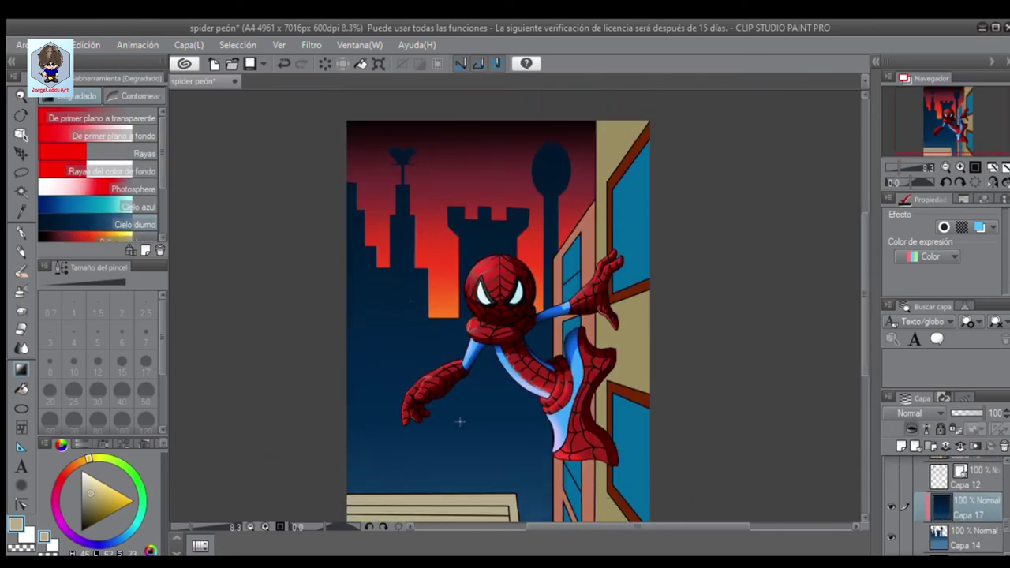
left_click(460, 422, "alt")
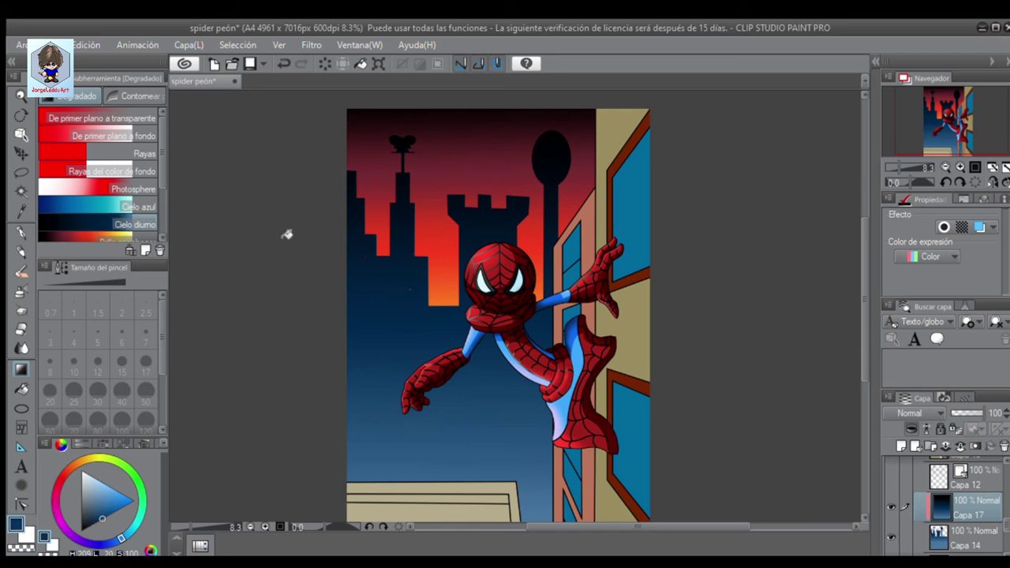
key("ctrl+z")
scroll(855, 332, "down", 1)
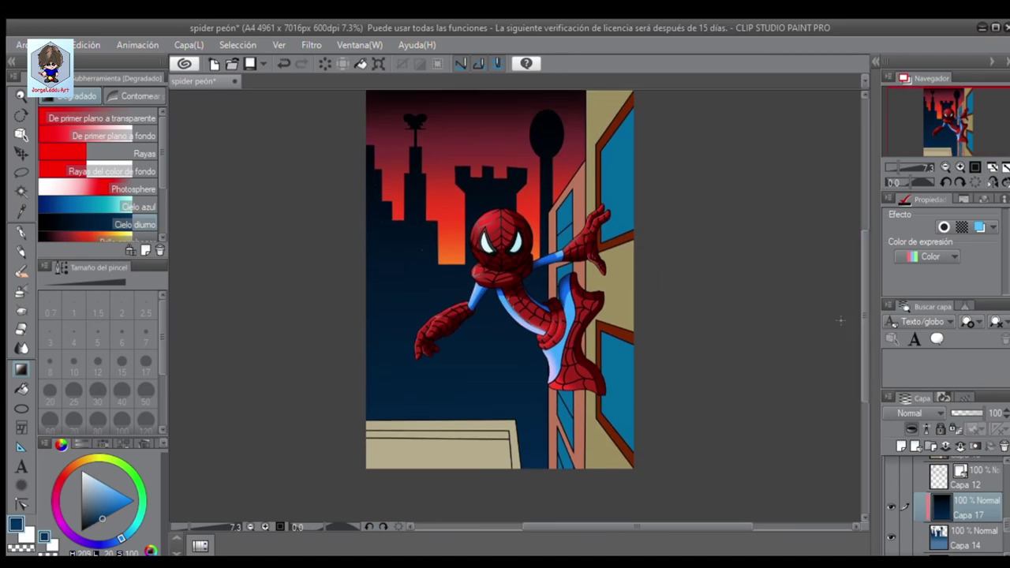
Create Capa 18, outline a nearer row of stepped buildings in black with the G pen, and fill it black
left_click(901, 477)
key("ctrl+shift+n")
key("p")
left_click(81, 532)
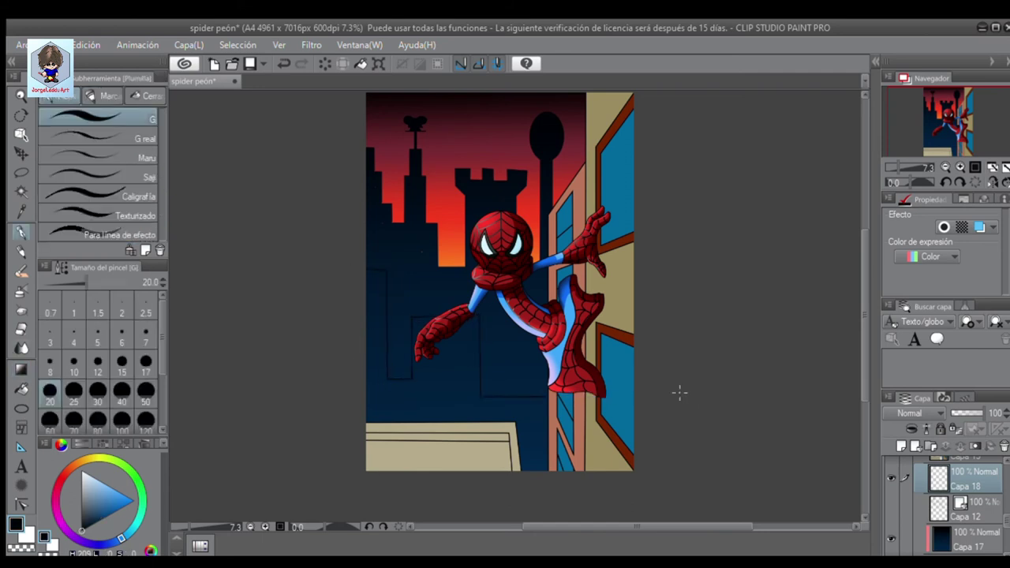
key("g")
left_click(464, 397)
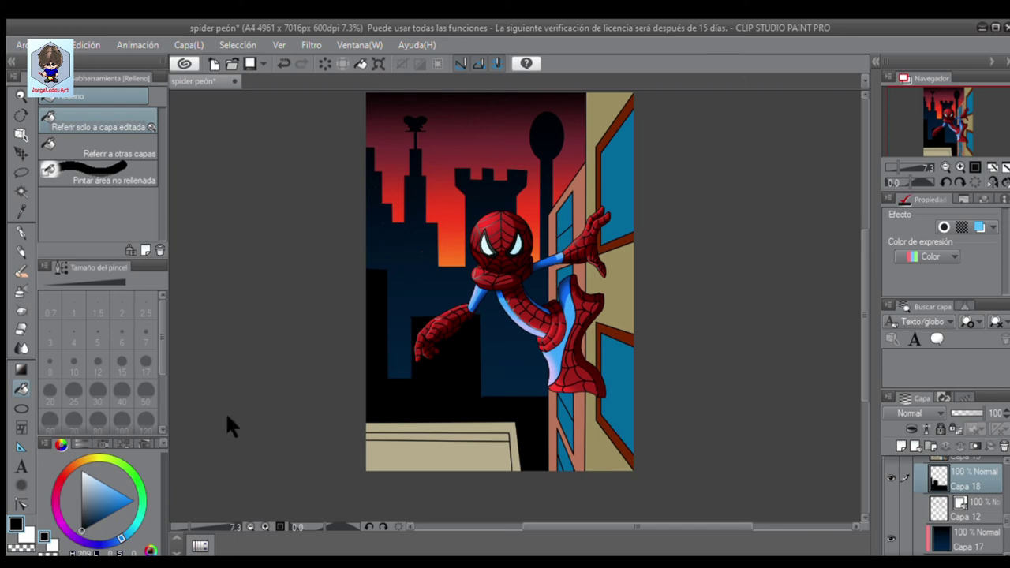
Create Capa 19 clipped to Capa 18 and shade the nearer buildings with a vertical Cielo diurno gradient
key("ctrl+shift+n")
key("g")
left_click_drag(450, 340, 442, 518)
scroll(446, 485, "down", 1)
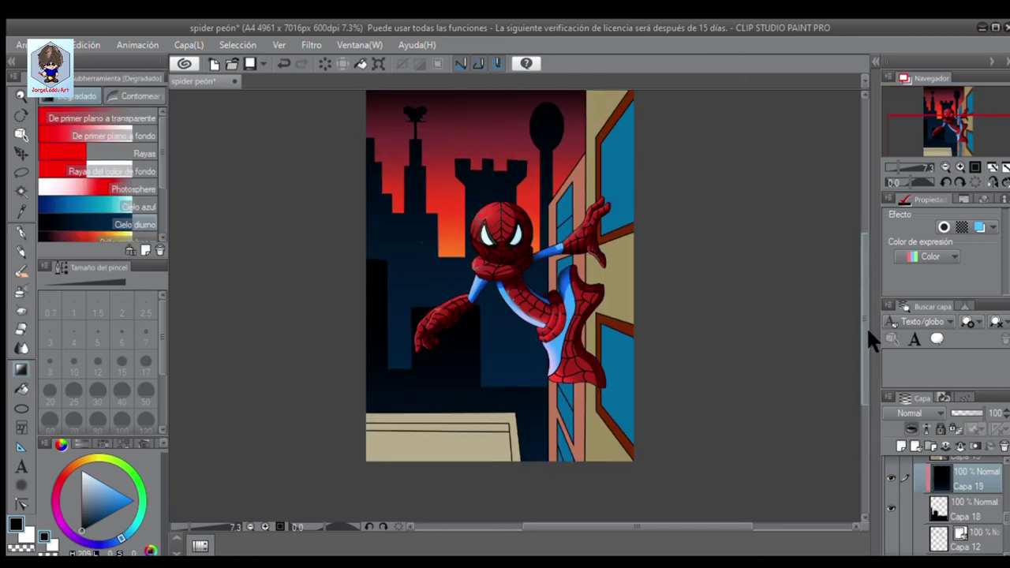
left_click_drag(867, 327, 864, 320)
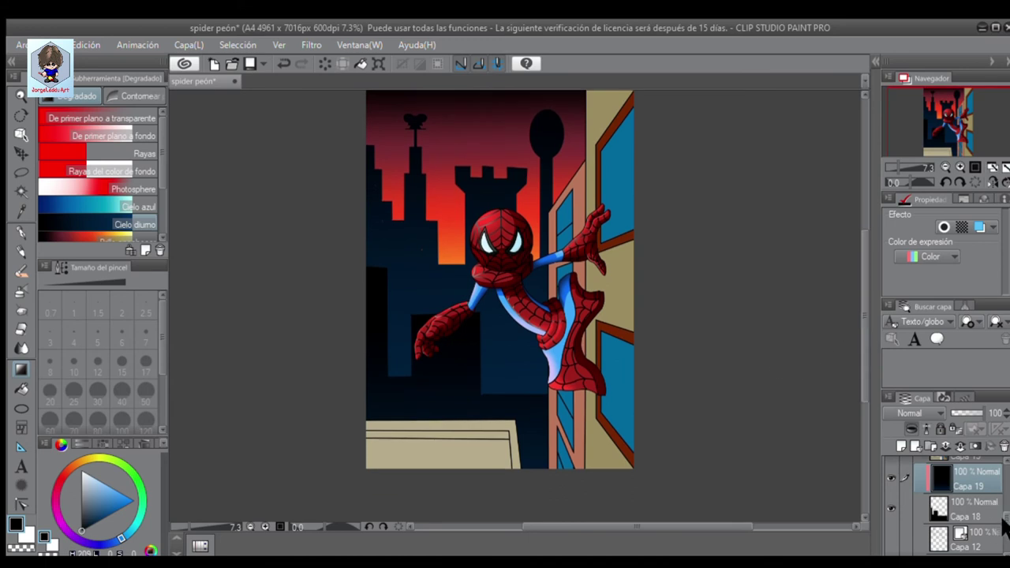
Create Capa 20 clipped to Capa 15, set it to Añadir (brillo), and auto-select the upper large window pane
scroll(1006, 529, "down", 2)
left_click(970, 508)
key("w")
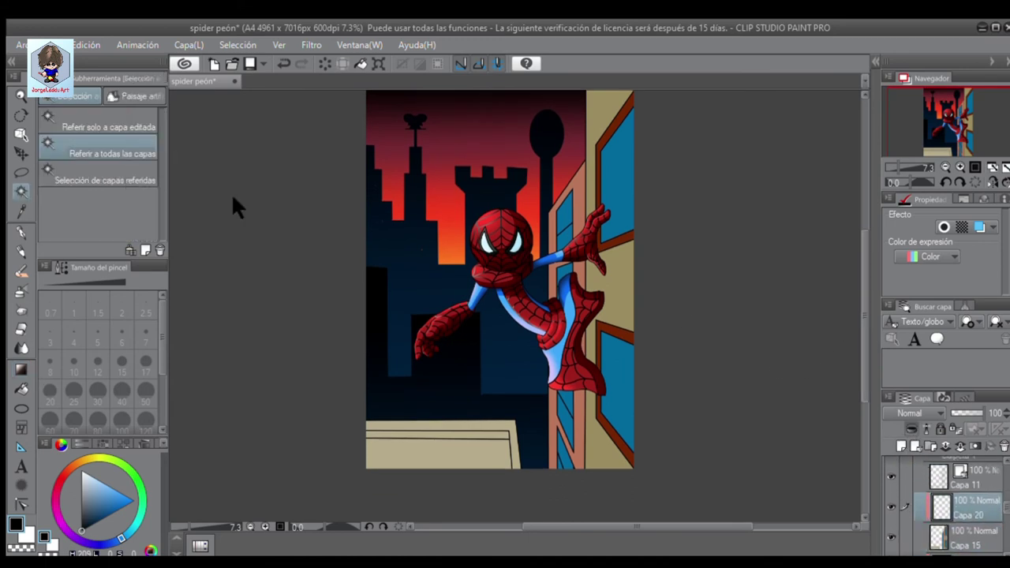
left_click(619, 199)
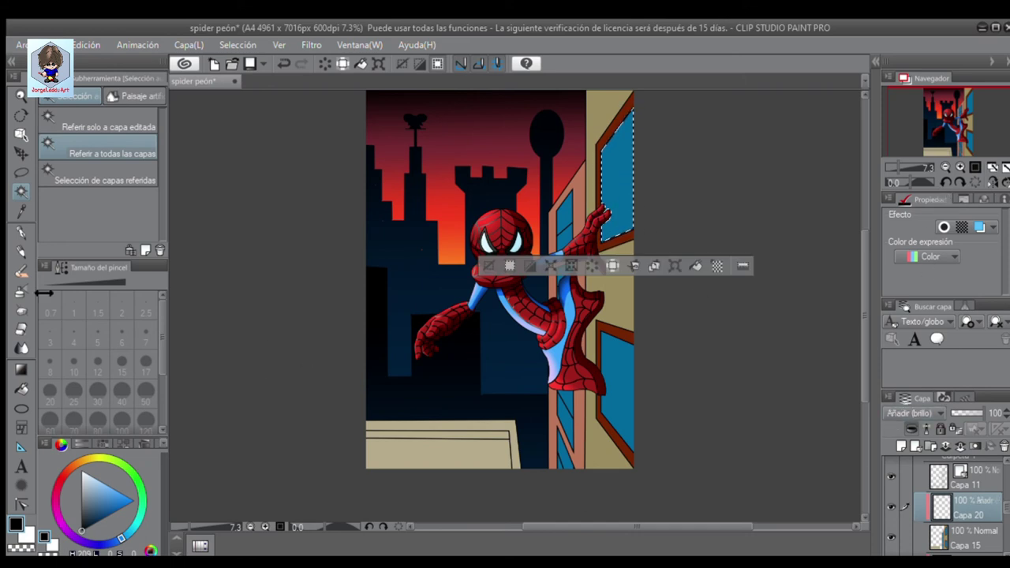
Paint diagonal blue glare streaks across the upper window pane with the G pen at size 204.8
key("p")
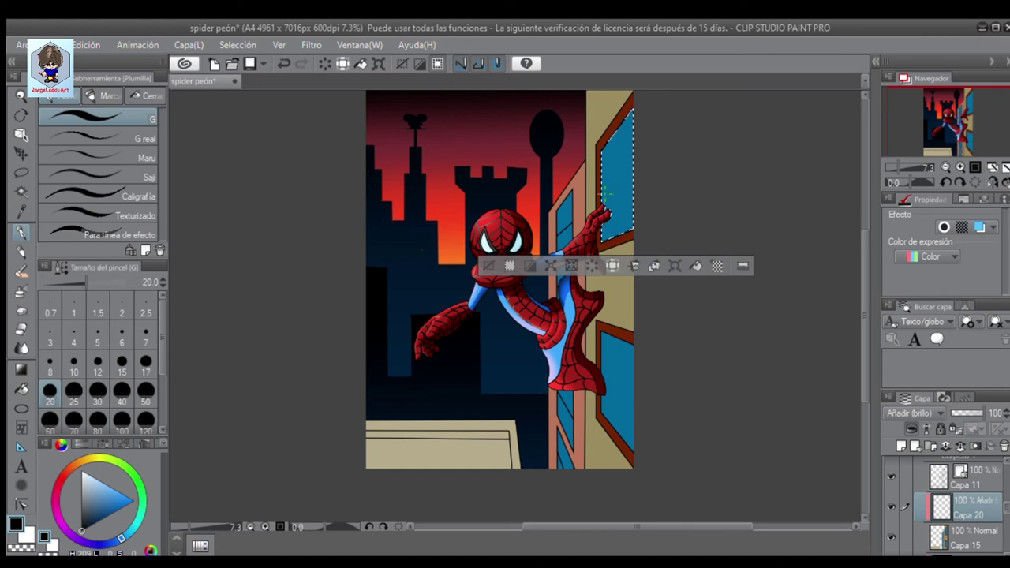
left_click_drag(581, 200, 588, 204)
left_click_drag(631, 111, 604, 165)
left_click_drag(632, 134, 604, 197)
left_click_drag(631, 158, 603, 229)
left_click_drag(631, 186, 650, 172)
left_click(649, 171, "shift")
left_click_drag(588, 165, 626, 146)
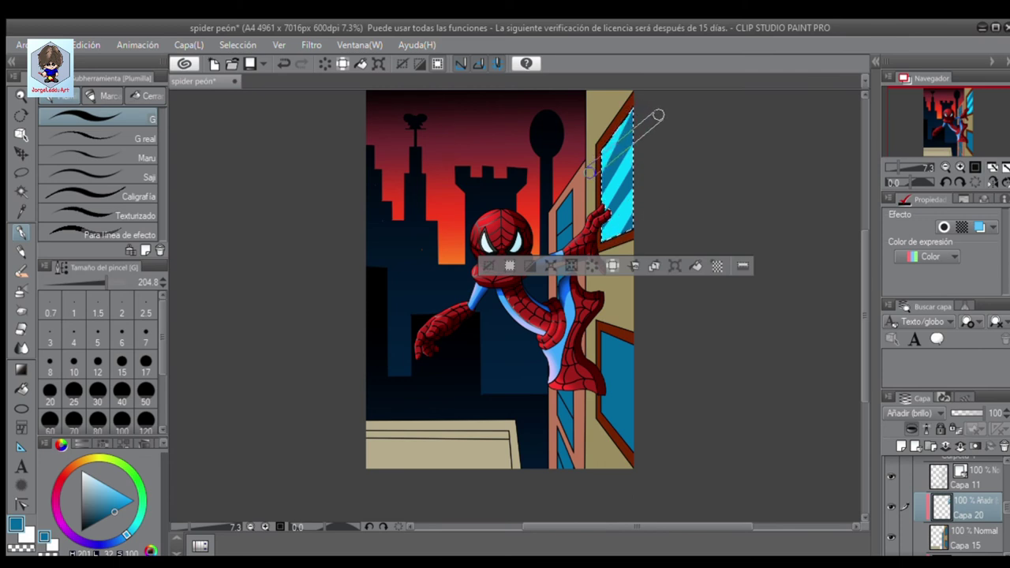
Auto-select the lower large window pane, paint diagonal blue glare streaks on it, and clear the selection
scroll(857, 293, "down", 2)
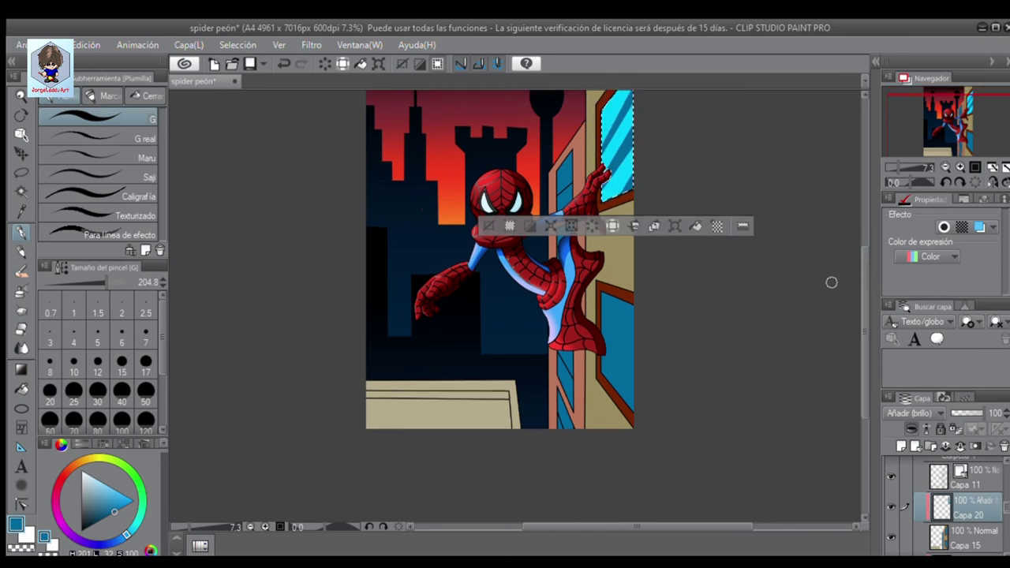
key("w")
left_click(617, 347)
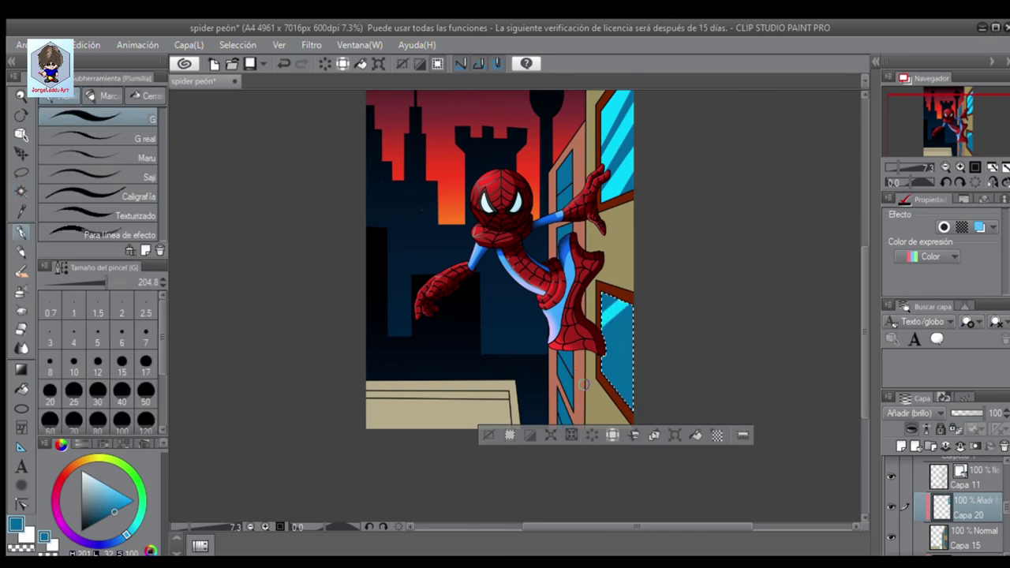
left_click_drag(584, 384, 626, 404)
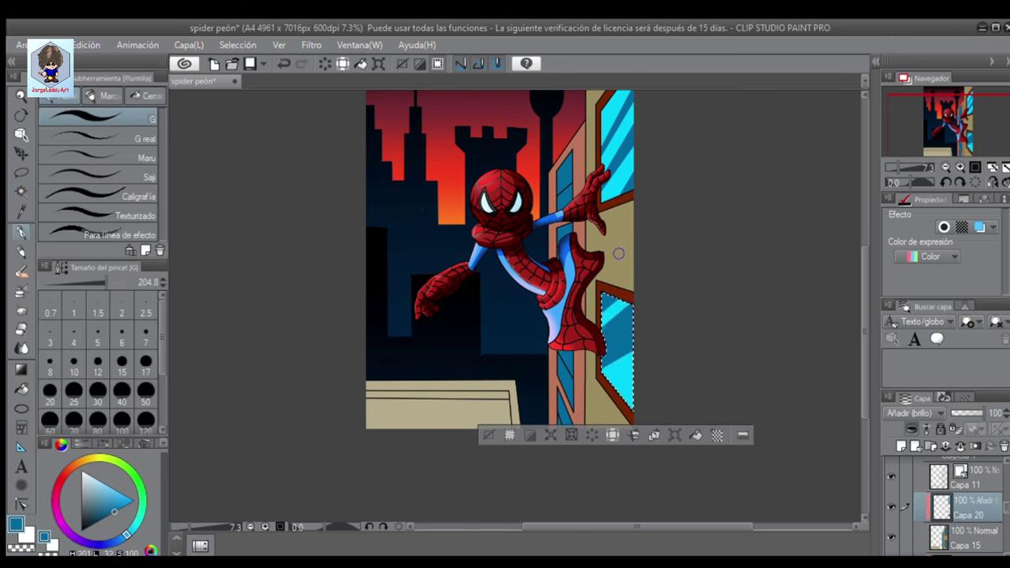
key("w")
key("ctrl+d")
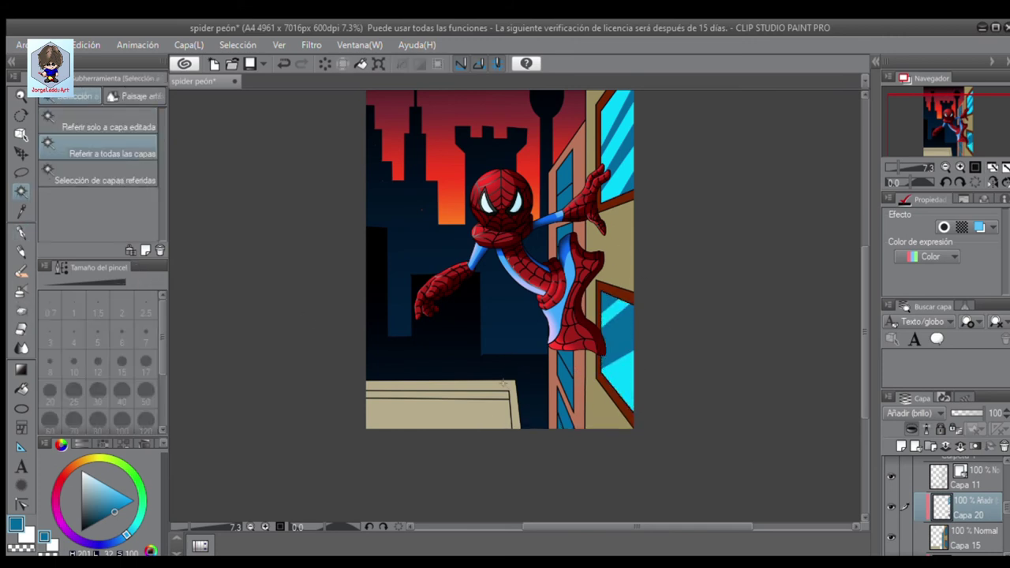
Lower the opacity of the distant towers' layer to 78% and make Capa 20 the active layer again
scroll(962, 497, "down", 3)
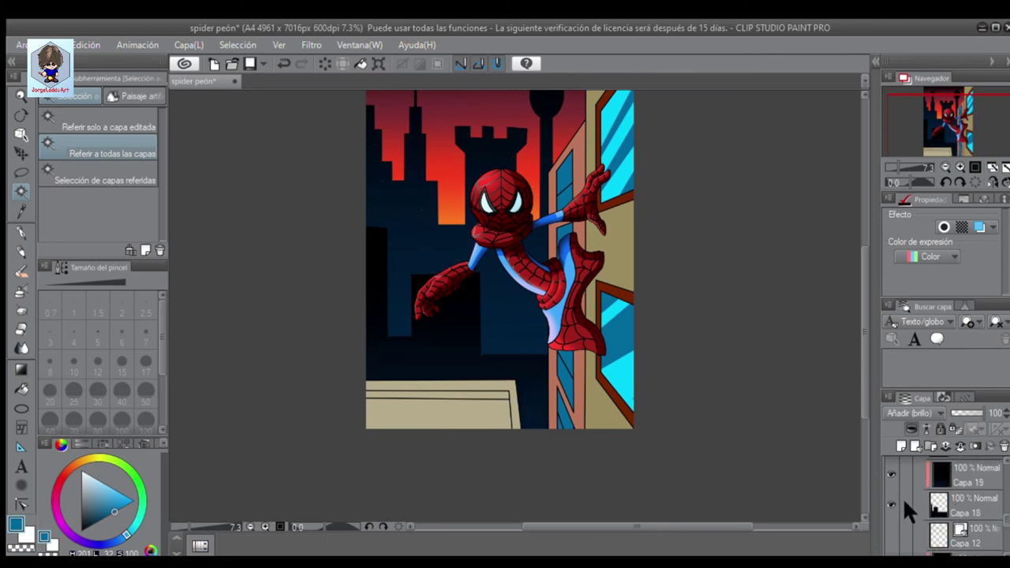
scroll(956, 474, "down", 2)
left_click(957, 495)
left_click_drag(980, 412, 971, 411)
scroll(959, 489, "up", 2)
left_click(966, 486)
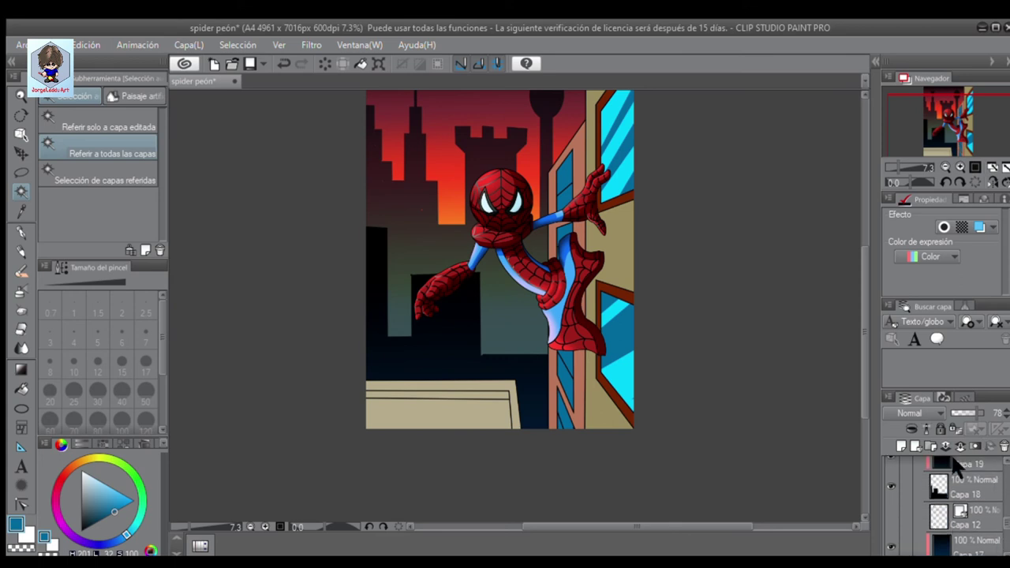
scroll(963, 505, "up", 3)
left_click(965, 525)
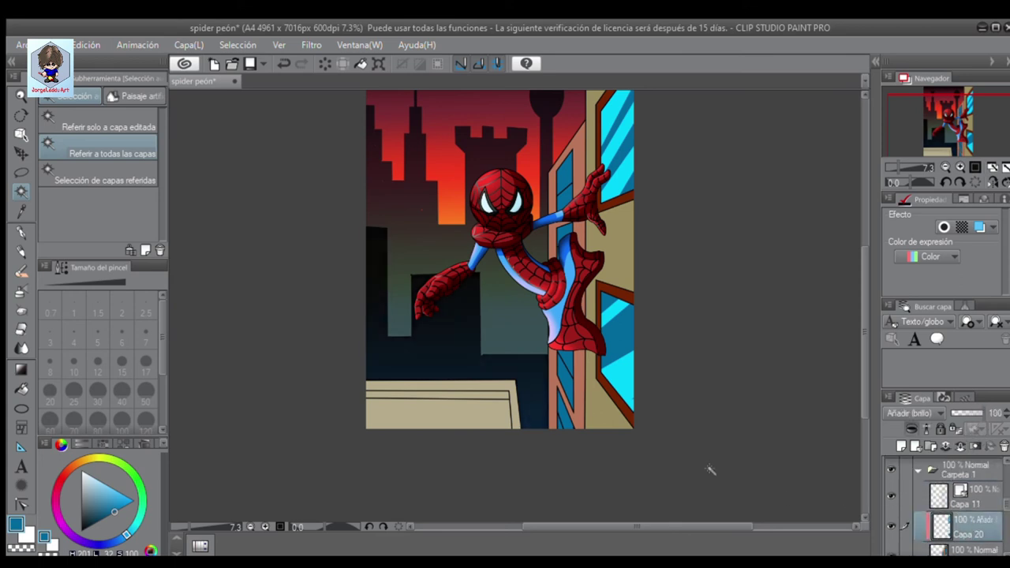
Shade the near buildings with a gradient layer, airbrush an orange glow on Capa 21 in Añadir (brillo), and erase it from the rooftop
key("g")
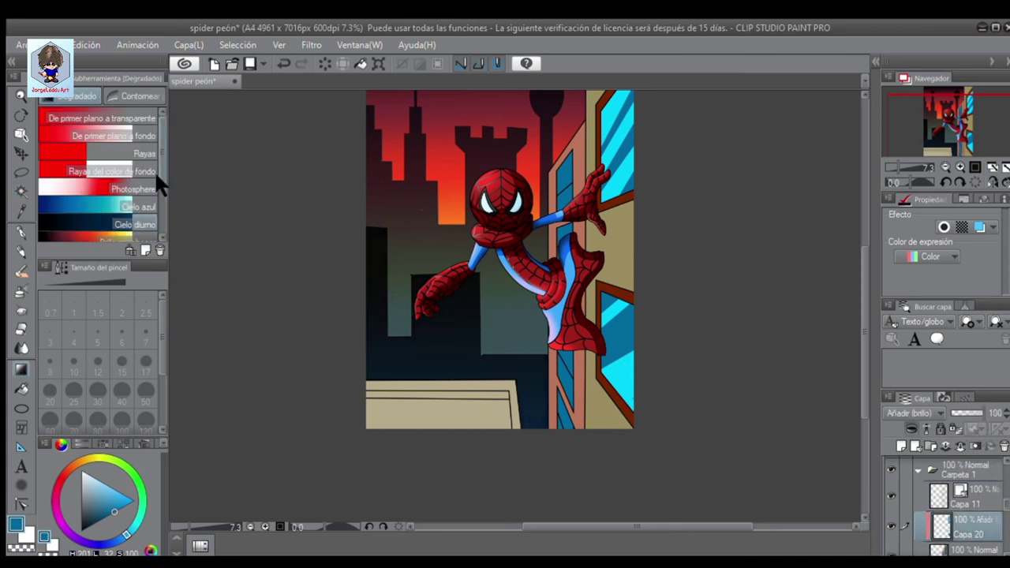
scroll(158, 183, "down", 3)
key("ctrl+shift+n")
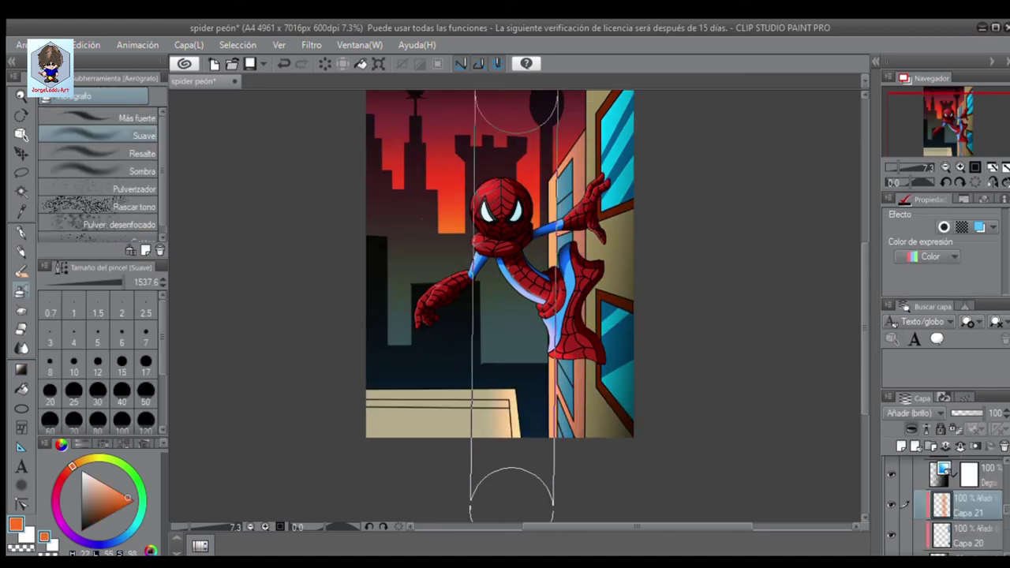
key("ctrl+z")
key("e")
left_click(459, 409)
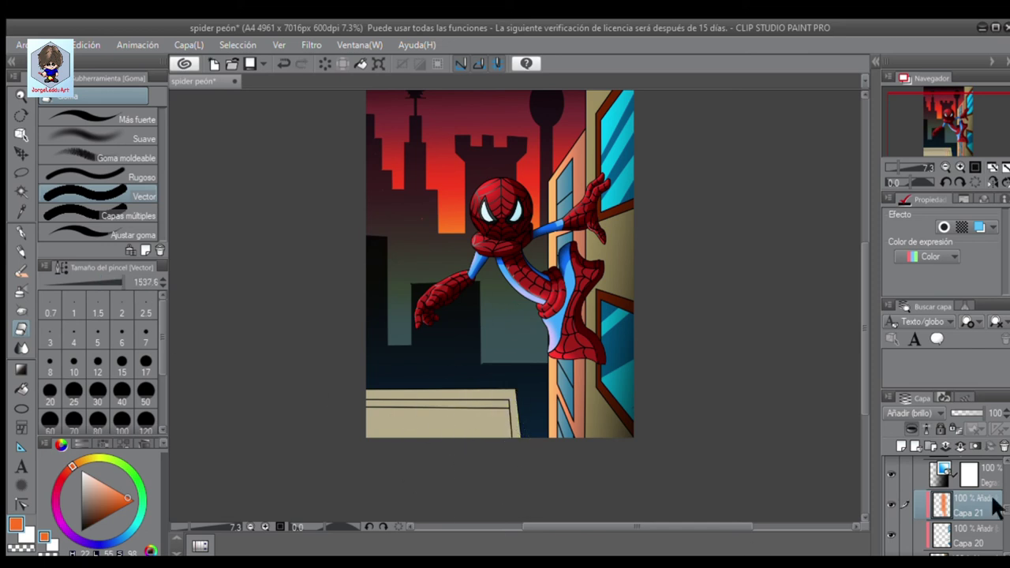
Reduce the near buildings' gradient layer to 60% opacity and return to Capa 21
left_click(933, 477)
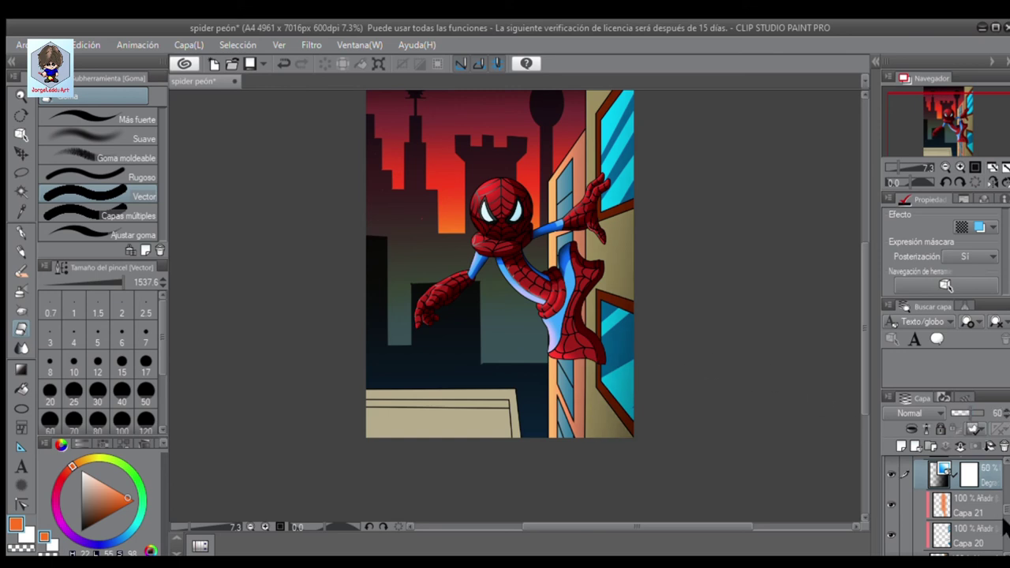
left_click(896, 537)
left_click(951, 493)
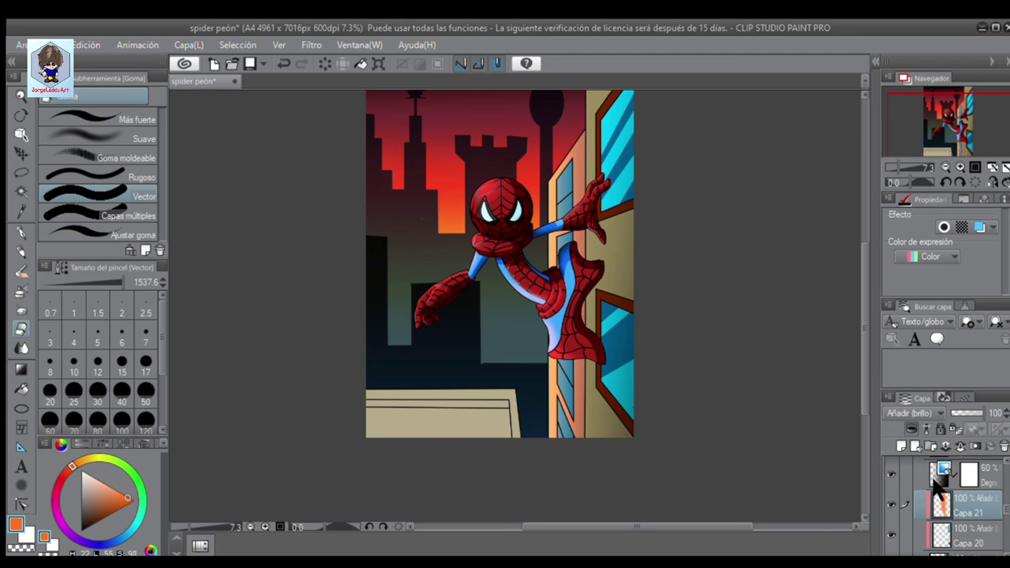
Create Capa 23 and draw a black perspective tile grid on the lower rooftop with the G pen at size 20
left_click(901, 447)
scroll(847, 424, "up", 5)
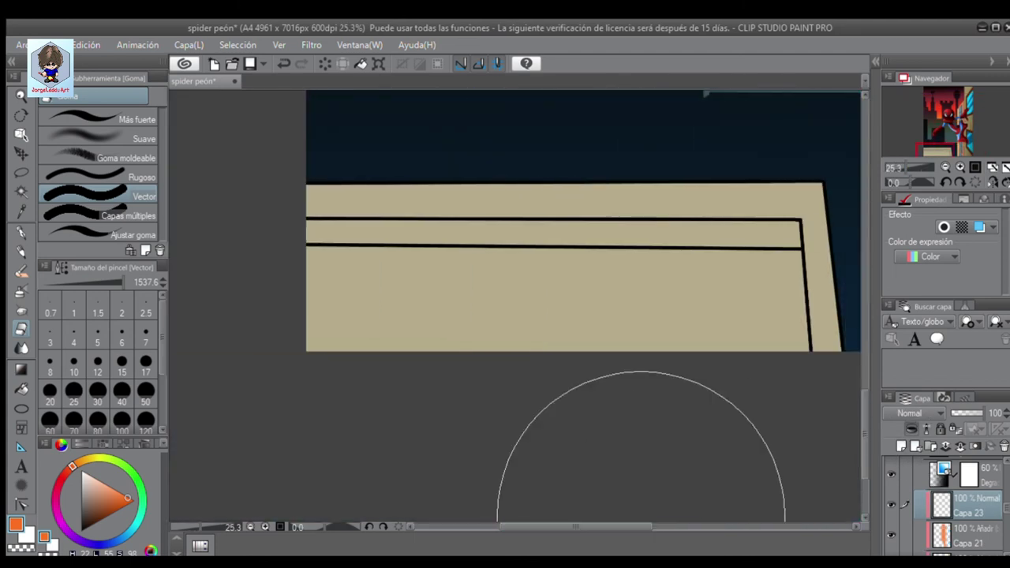
key("p")
key("p")
left_click_drag(683, 252, 646, 414)
left_click_drag(528, 250, 414, 426)
left_click_drag(391, 247, 306, 316)
scroll(243, 343, "down", 2)
left_click_drag(718, 306, 356, 304)
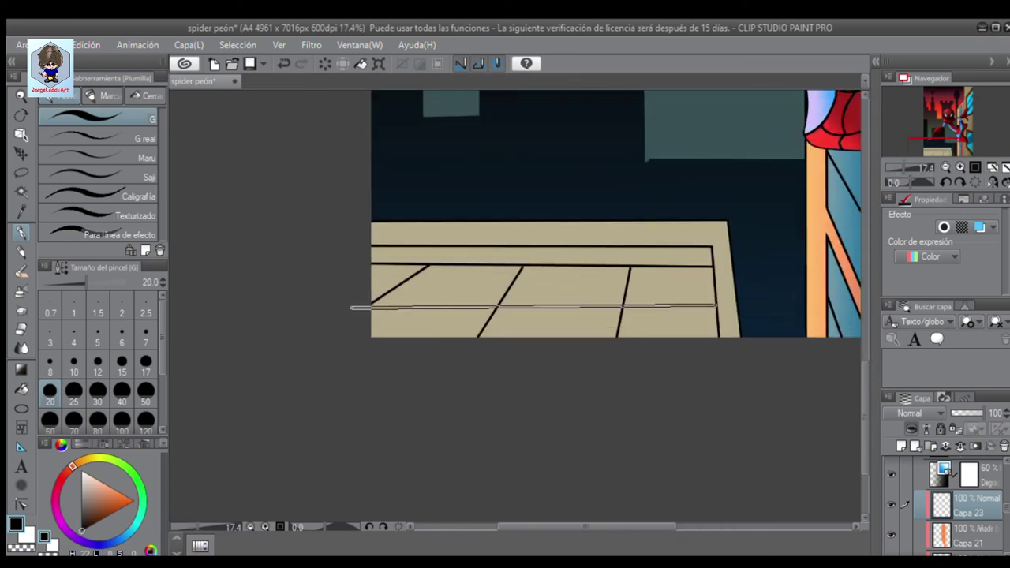
Try filling alternate rooftop tiles with olive brown on Capa 23, and undo the fills
left_click(22, 388)
left_click(98, 148)
left_click(521, 322)
left_click(447, 285)
left_click(671, 286)
scroll(947, 505, "down", 1)
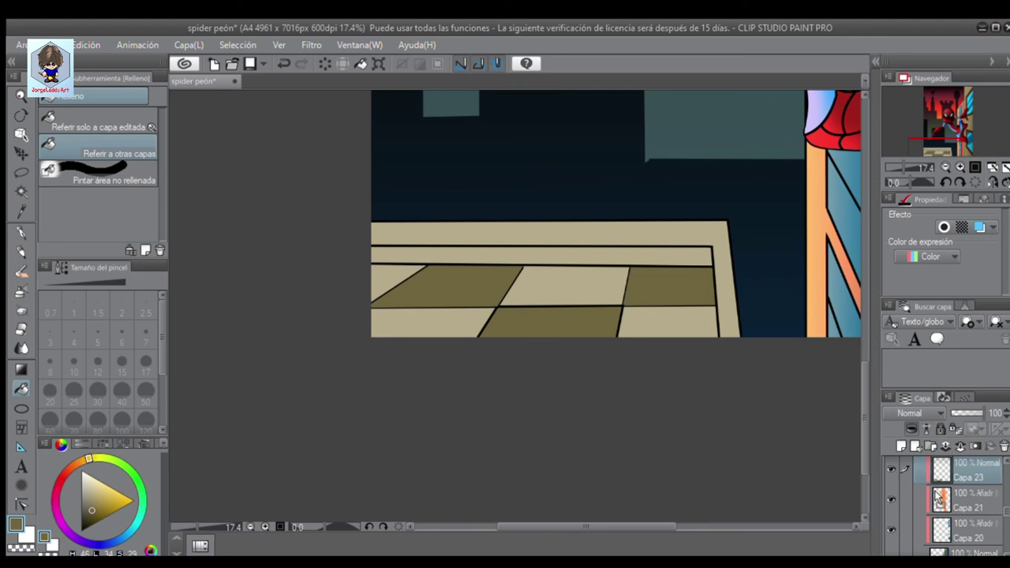
key("ctrl+z")
key("ctrl+z")
key("ctrl+z")
scroll(961, 514, "down", 1)
Create Capa 24 below Capa 23, set it to Multiplicación, and fill alternate rooftop tiles and the inner ledge band with dark olive brown
left_click(927, 509)
left_click(902, 447)
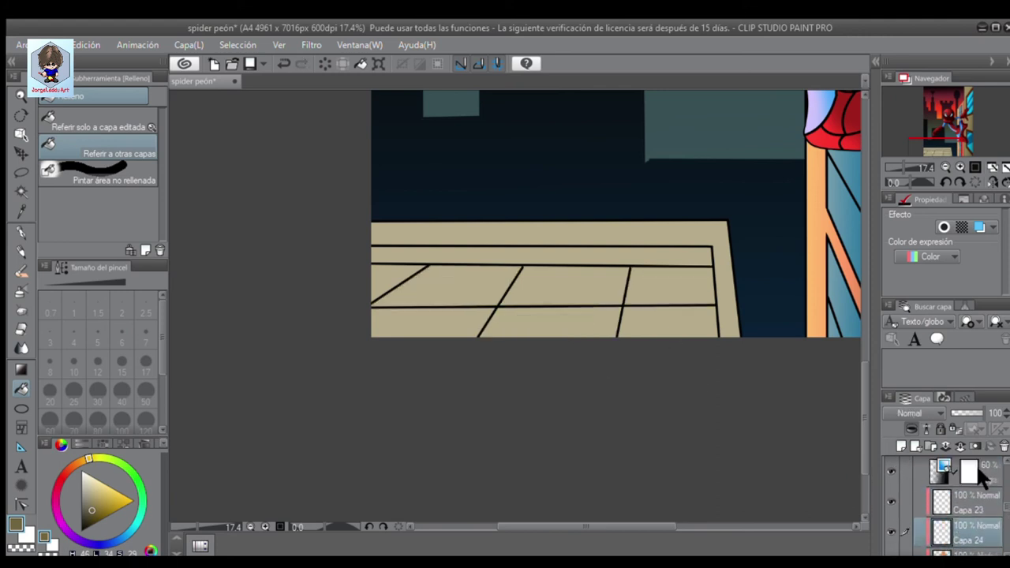
left_click(565, 286)
left_click(667, 322)
left_click(434, 322)
left_click(395, 284)
scroll(951, 512, "down", 1)
left_click(963, 543)
key("ctrl+z")
left_click(964, 513)
left_click(656, 265)
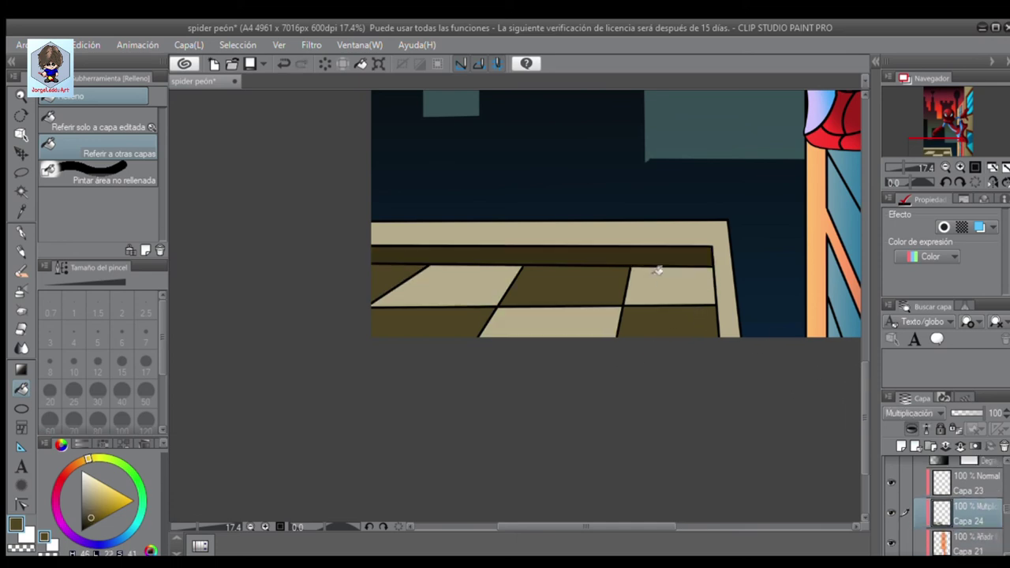
Airbrush a soft yellowish glow over the checkered rooftop on Capa 21 with the Suave airbrush at size 1537.6
left_click(963, 543)
left_click(21, 292)
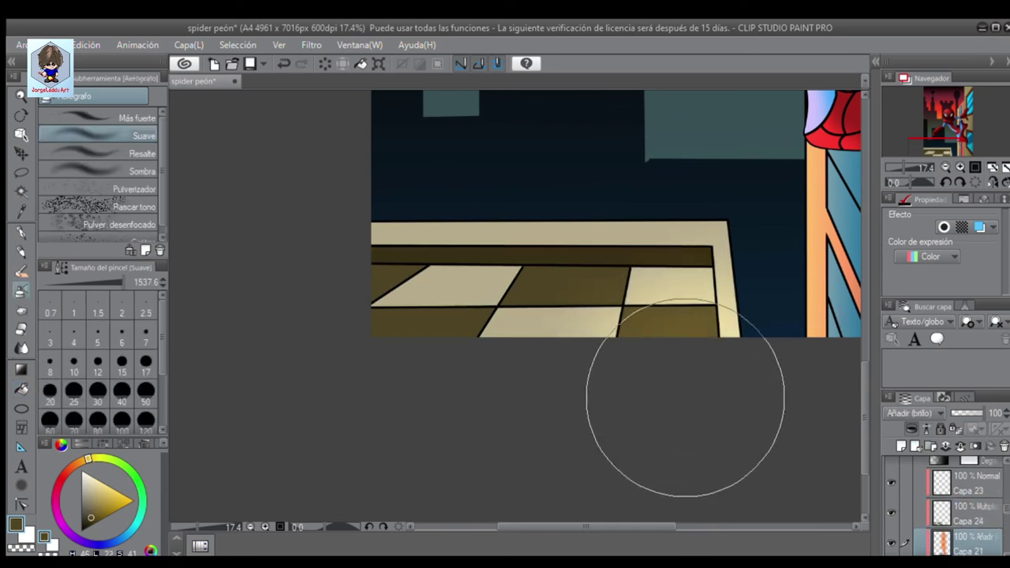
key("ctrl+minus")
scroll(855, 339, "up", 3)
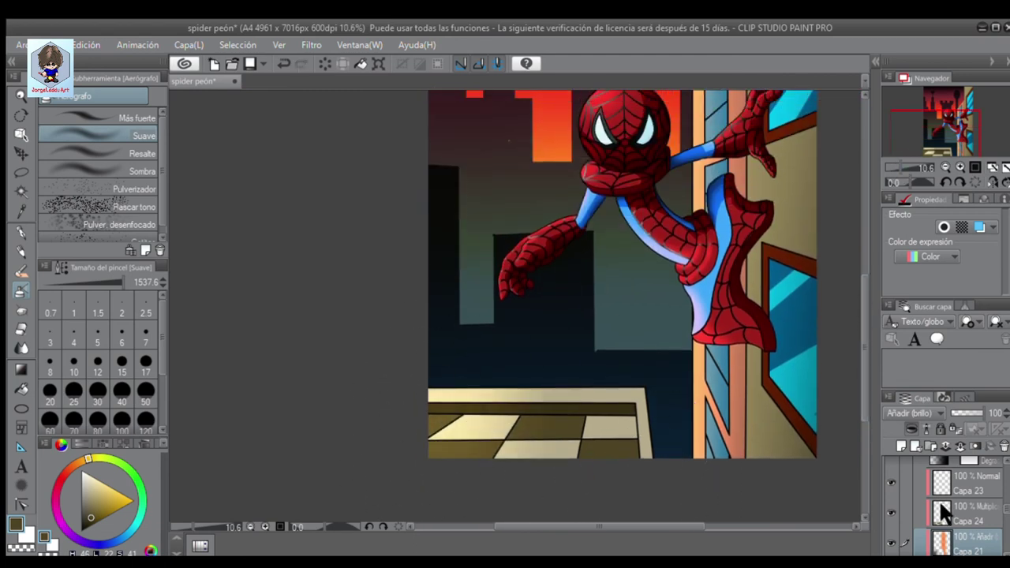
Airbrush a dark shadow along the rooftop's inner ledge on Capa 24 with the Suave airbrush at size 187.7
key("alt+bracketright")
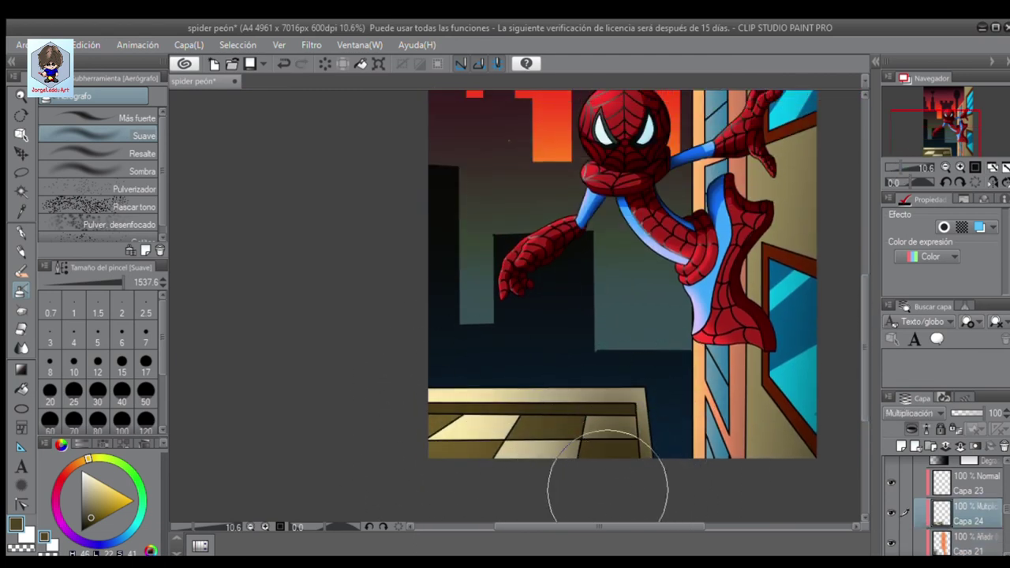
scroll(861, 273, "up", 3)
key("bracketleft")
key("bracketleft")
key("bracketleft")
left_click(671, 400, "alt")
left_click_drag(758, 347, 479, 333)
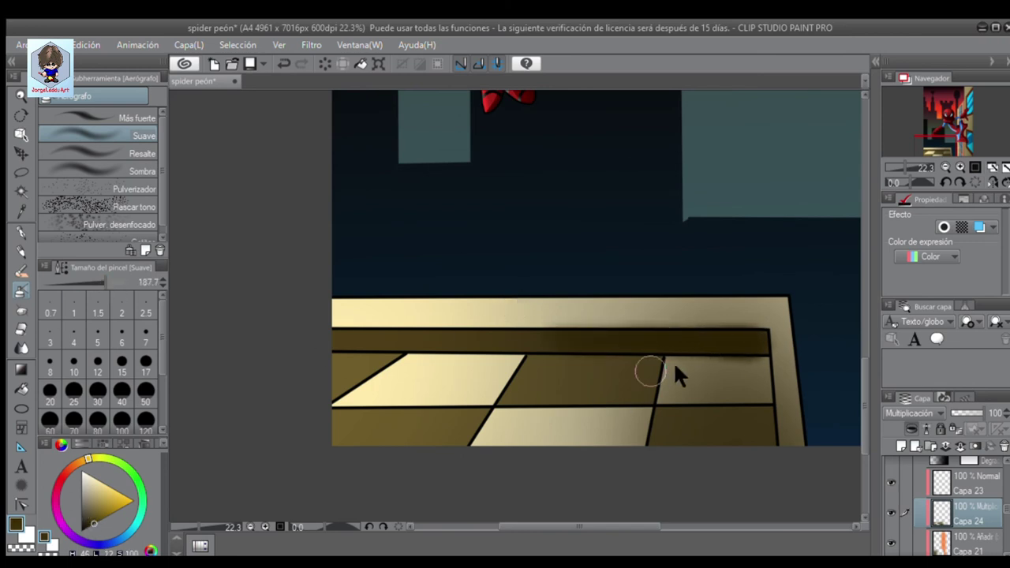
scroll(891, 157, "down", 4)
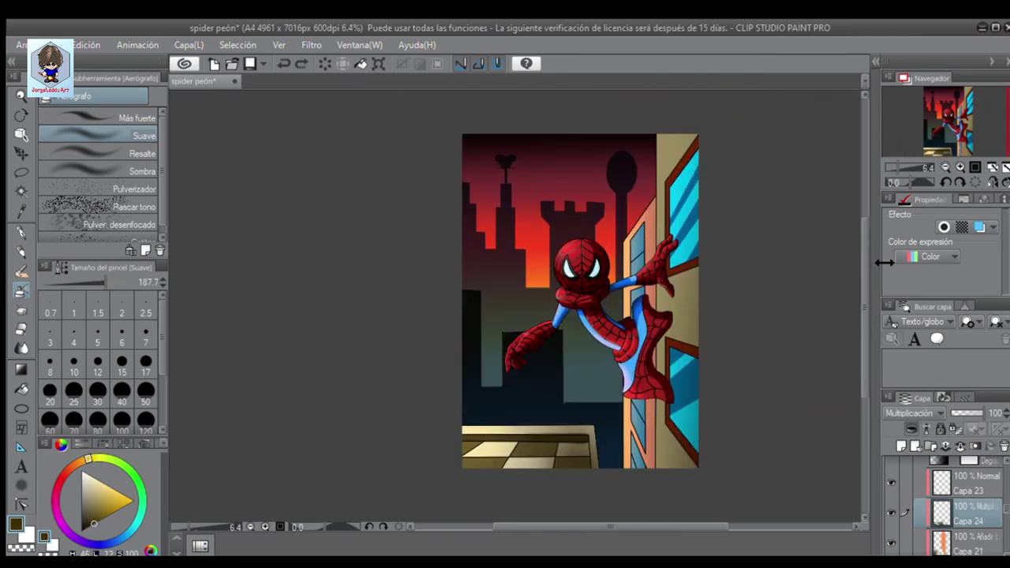
Add a dark brown text layer with the artist's signature on the checkered rooftop
scroll(892, 170, "up", 3)
scroll(974, 505, "up", 5)
left_click(974, 472)
key("t")
left_click(436, 382)
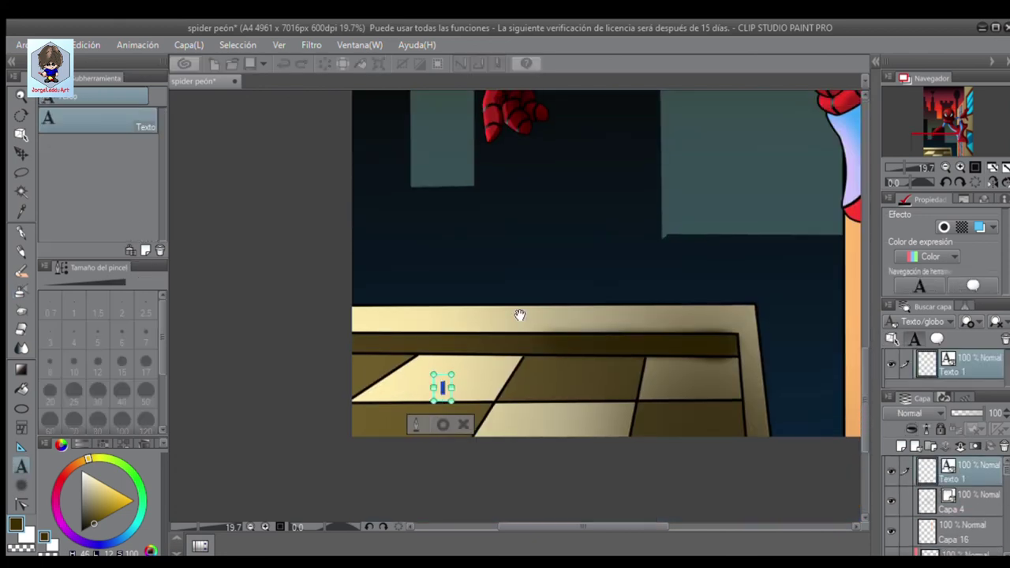
type("JorgeLeddu Art")
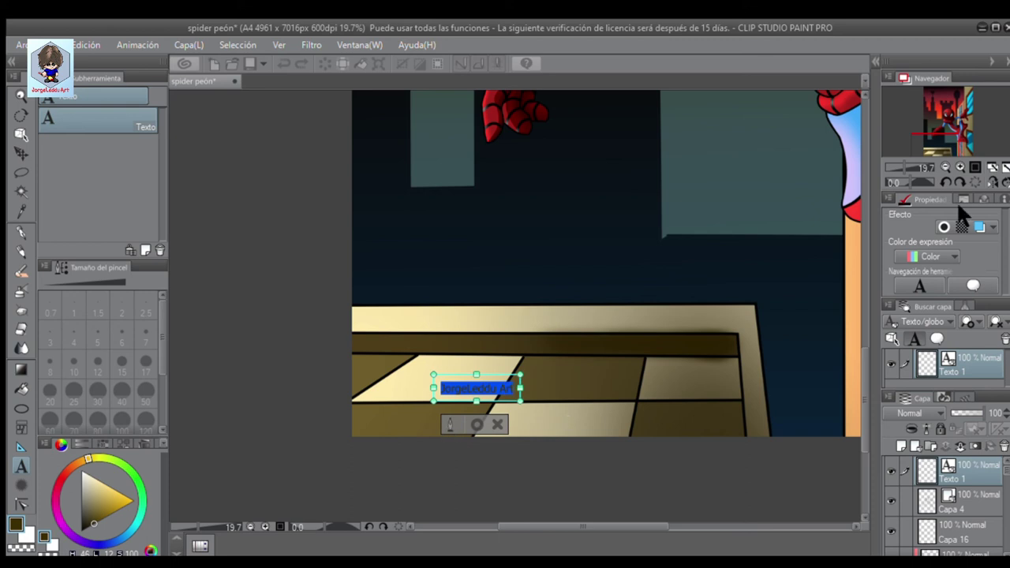
key("Return")
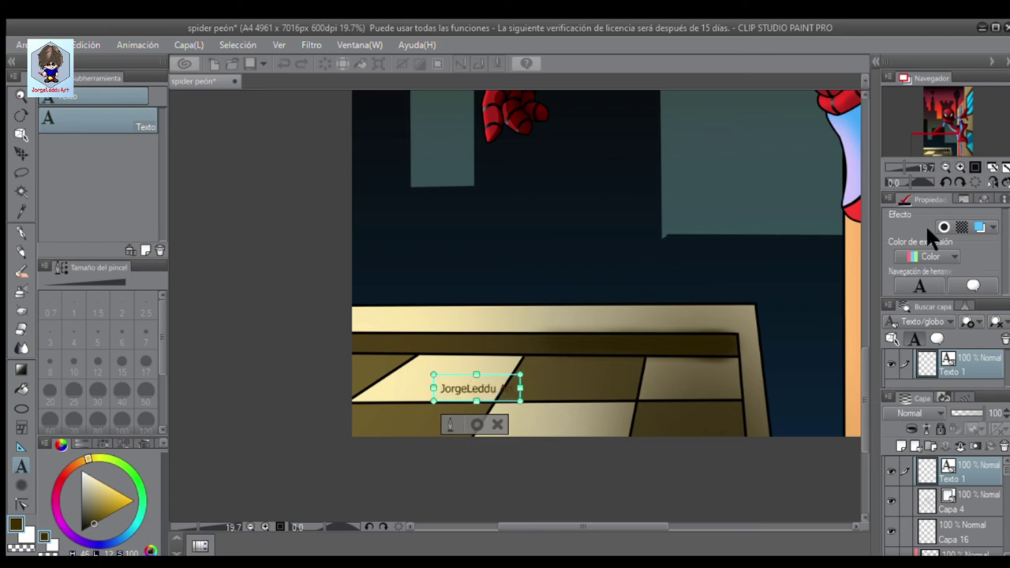
Restyle the rooftop signature in larger, hand-lettered type and save the illustration
key("ctrl+a")
key("ctrl+c")
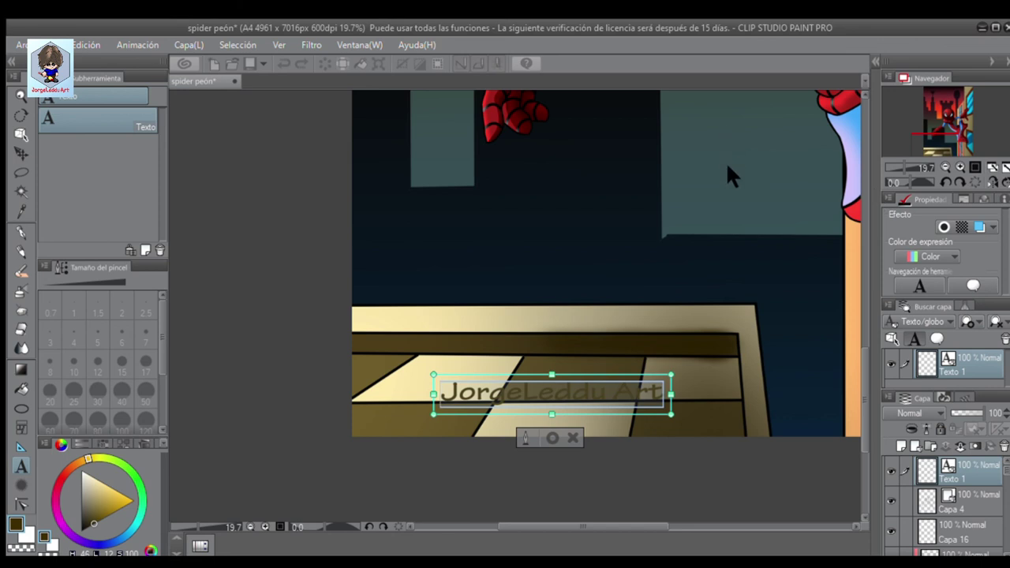
key("BackSpace")
key("ctrl+v")
scroll(863, 305, "down", 5)
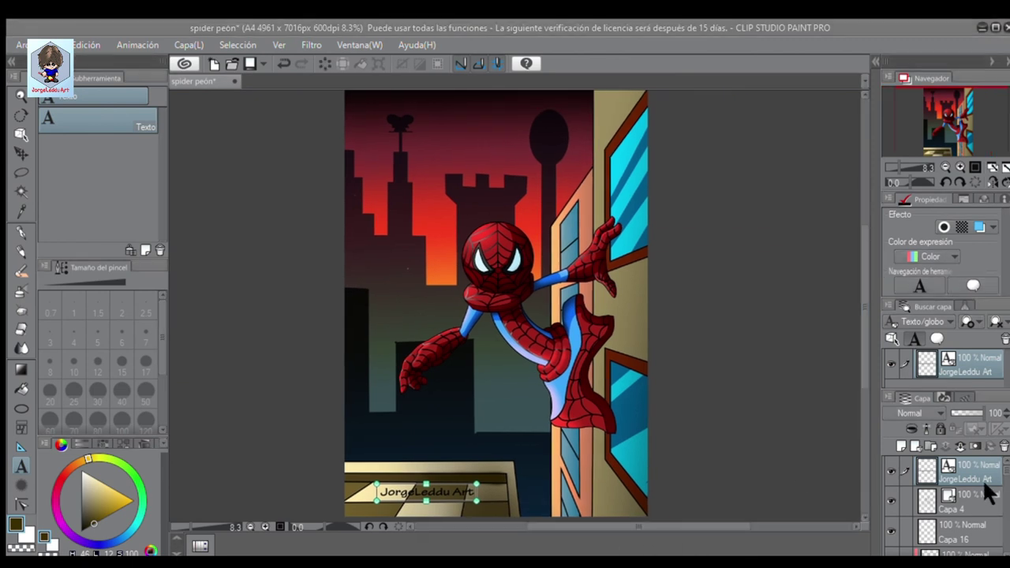
key("ctrl+s")
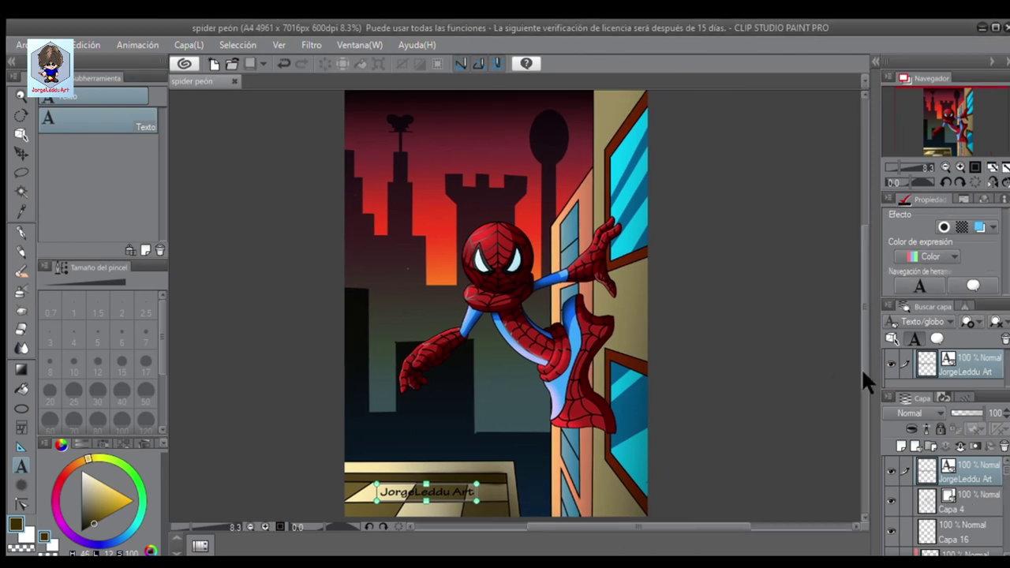
Sample dark red from the character's leg and airbrush a shadow beside the character on the near building on Capa 24 at size 586.4
scroll(971, 505, "down", 5)
left_click(993, 467)
left_click(959, 502)
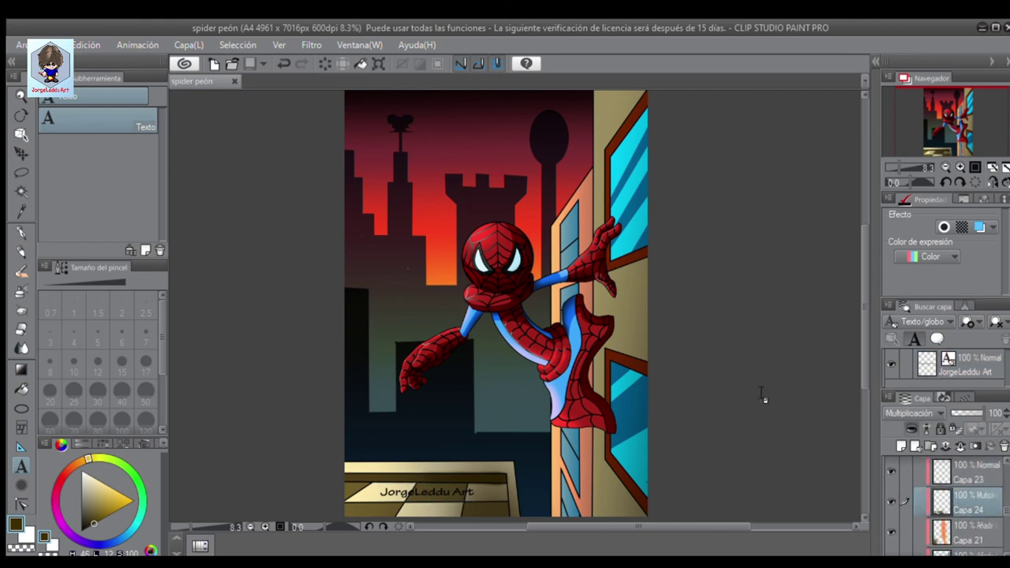
left_click(600, 417, "alt")
left_click(20, 290)
left_click_drag(116, 283, 123, 282)
mouse_move(612, 221)
left_mouse_down()
mouse_move(627, 363)
mouse_move(655, 422)
left_mouse_up()
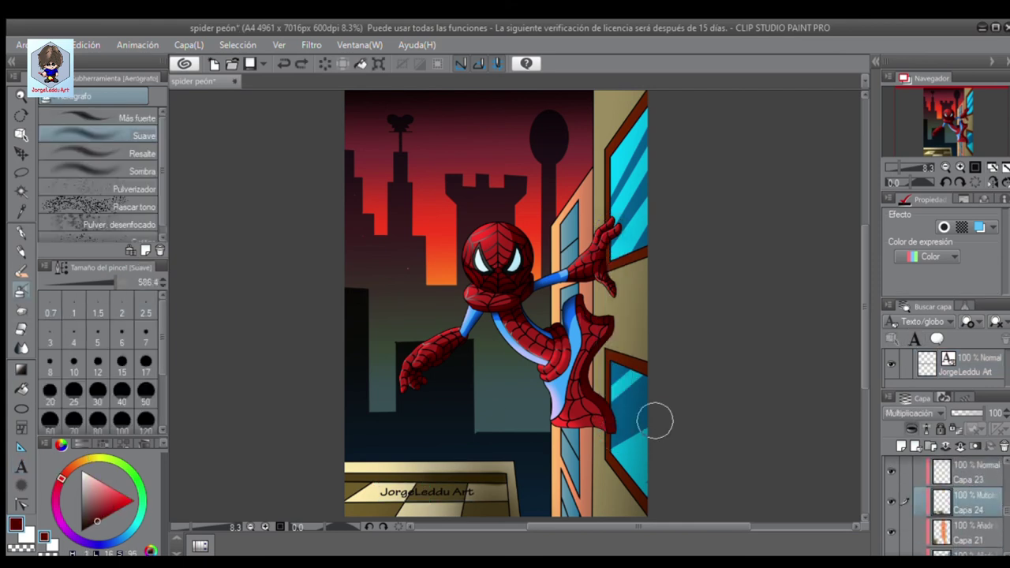
Select the near building's wall area from Capa 15 and airbrush a dark red cast shadow inside it on Capa 24
scroll(962, 521, "down", 3)
left_click(967, 535)
key("w")
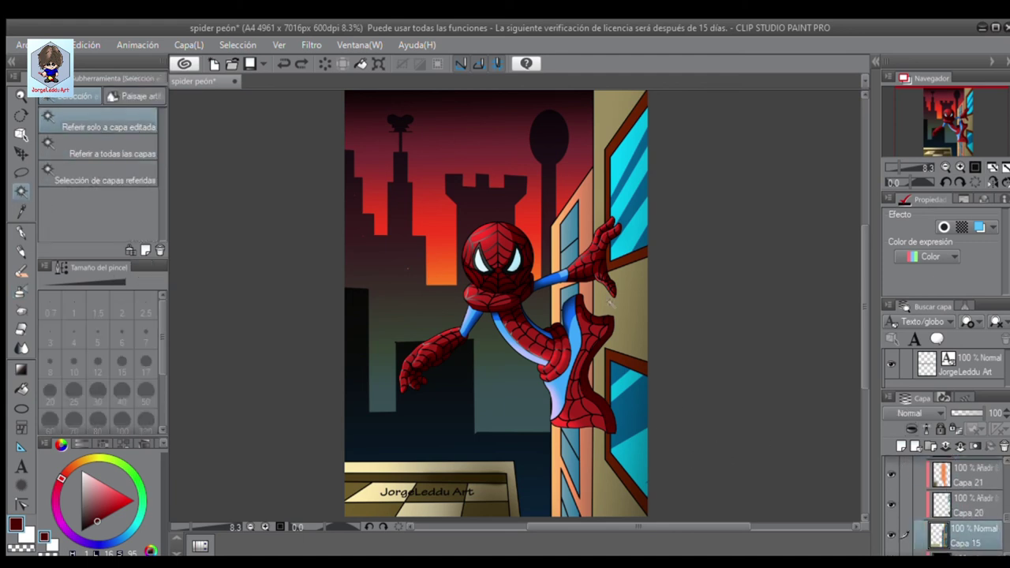
left_click(937, 535, "ctrl")
scroll(978, 497, "up", 3)
left_click(964, 521)
left_click(20, 291)
mouse_move(623, 225)
left_mouse_down()
mouse_move(627, 371)
mouse_move(684, 386)
left_mouse_up()
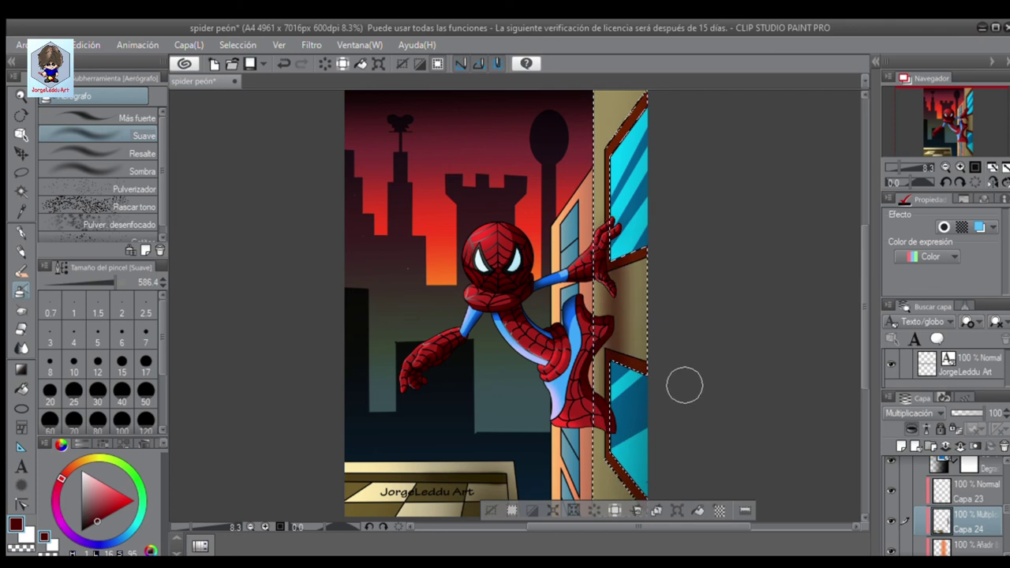
Airbrush the character's shadow down the selected building wall on Capa 24, clear the selection, and save the illustration
key("w")
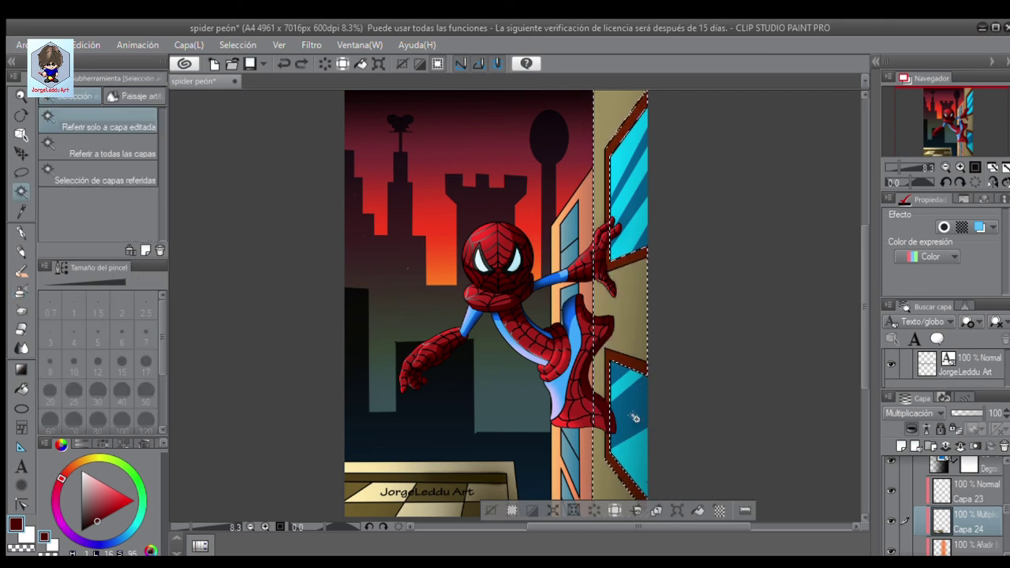
scroll(979, 505, "up", 1)
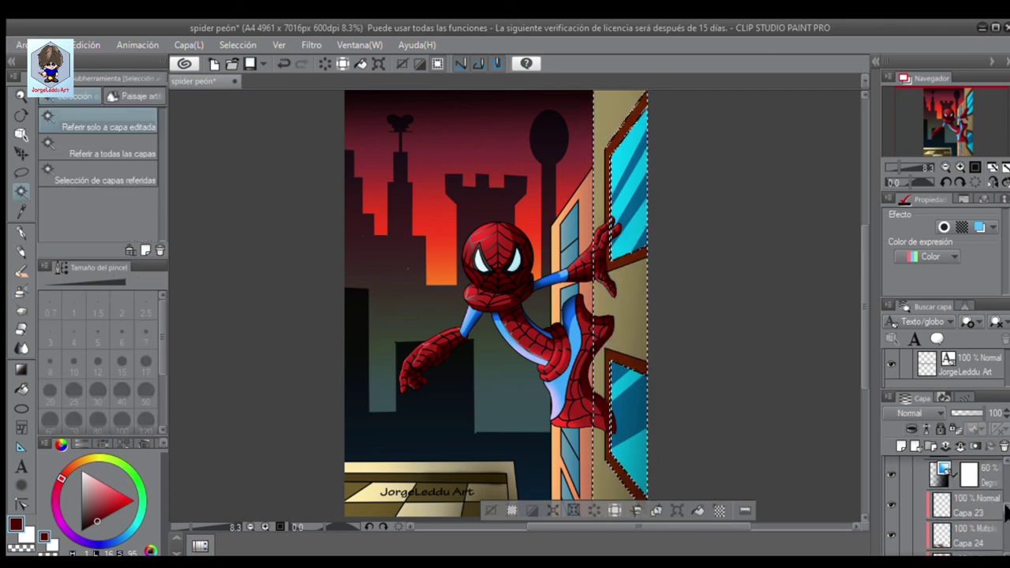
left_click(964, 534)
key("b")
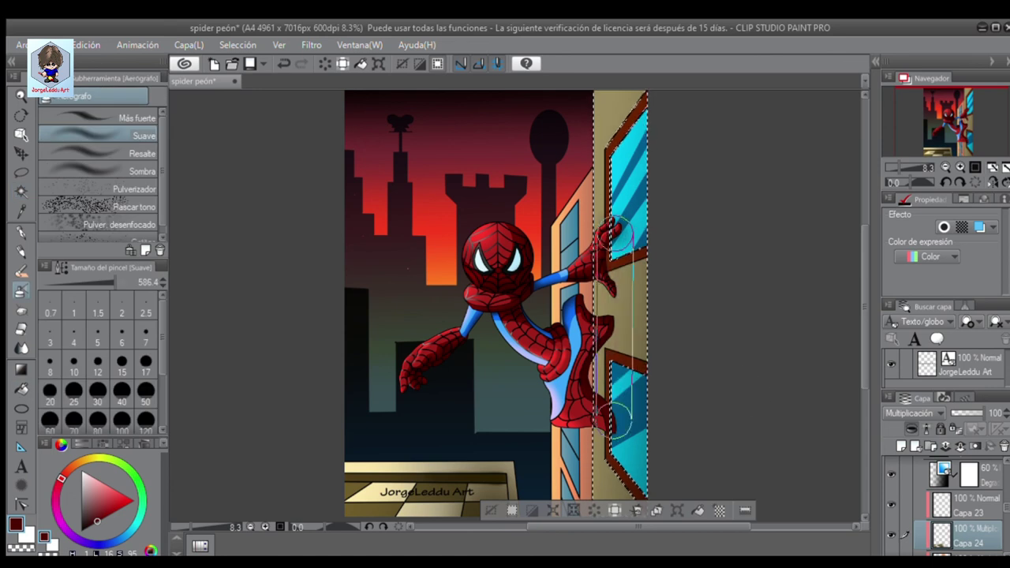
left_click(490, 511)
key("ctrl+s")
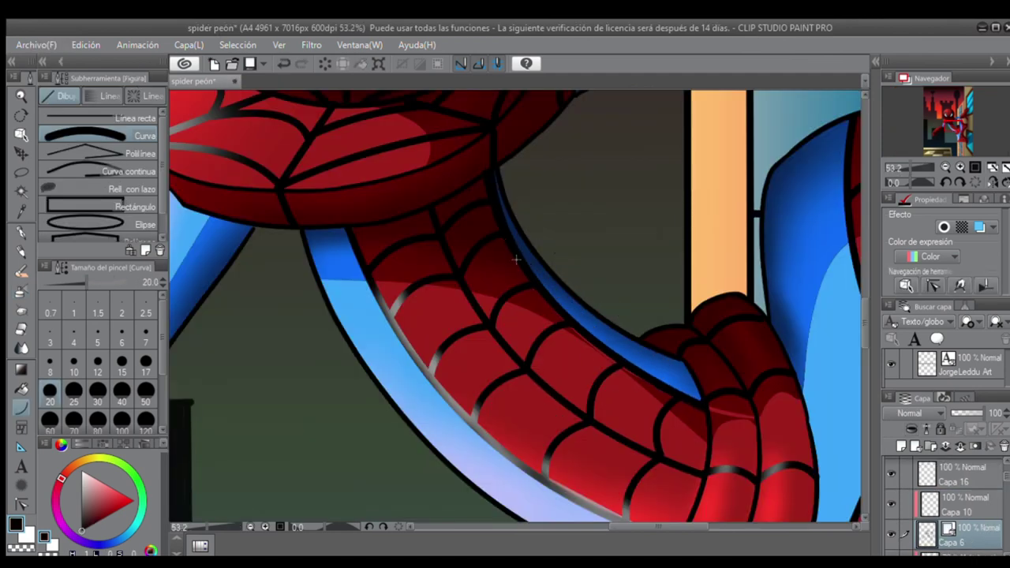
Draw the chest spider emblem's body, head and upper legs in black on Capa 6 with continuous curves at size 20
left_click(122, 171)
mouse_move(468, 334)
left_mouse_down()
mouse_move(530, 386)
mouse_move(536, 329)
mouse_move(490, 303)
left_mouse_up()
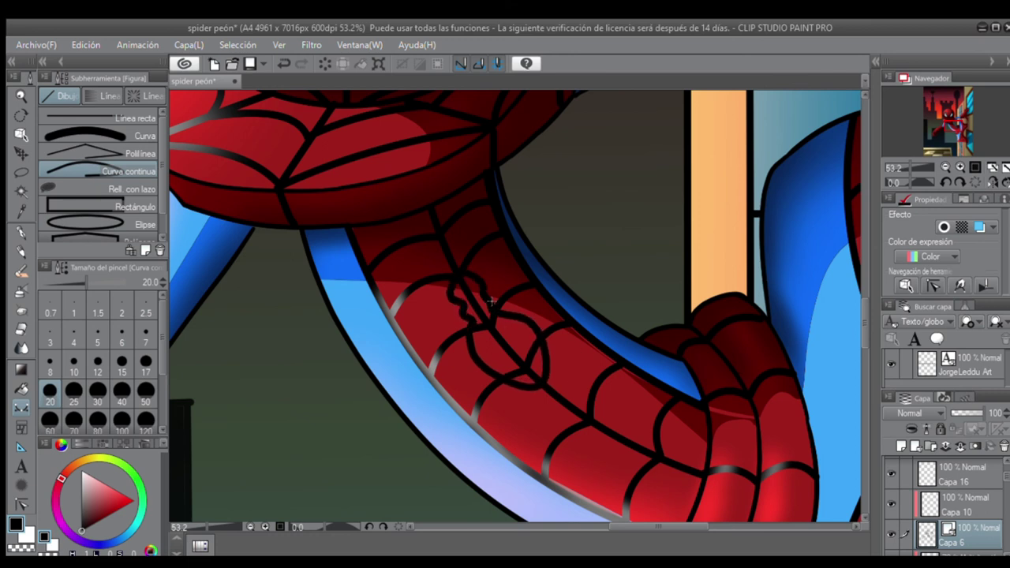
left_click_drag(490, 269, 486, 250)
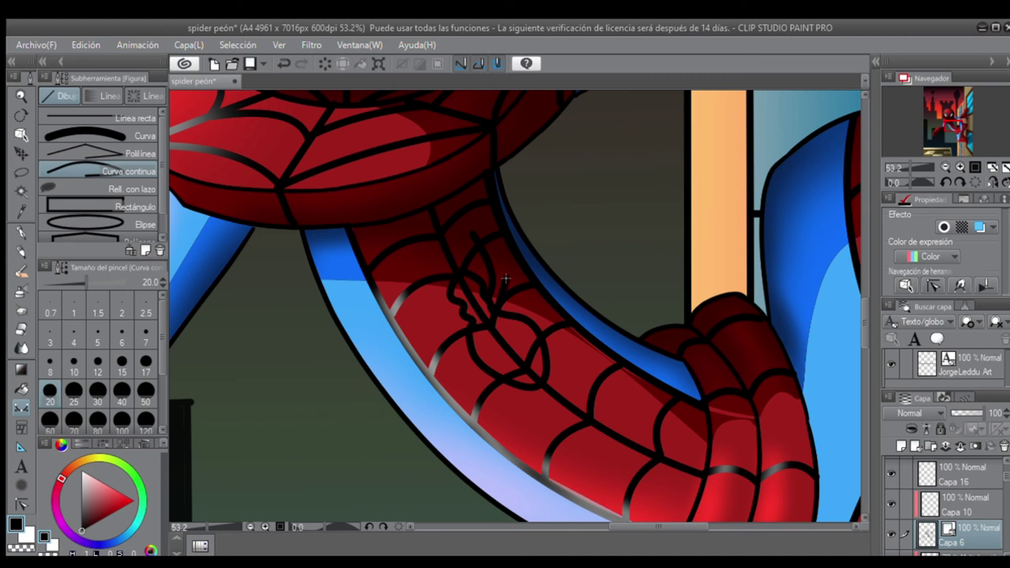
left_click_drag(462, 308, 419, 285)
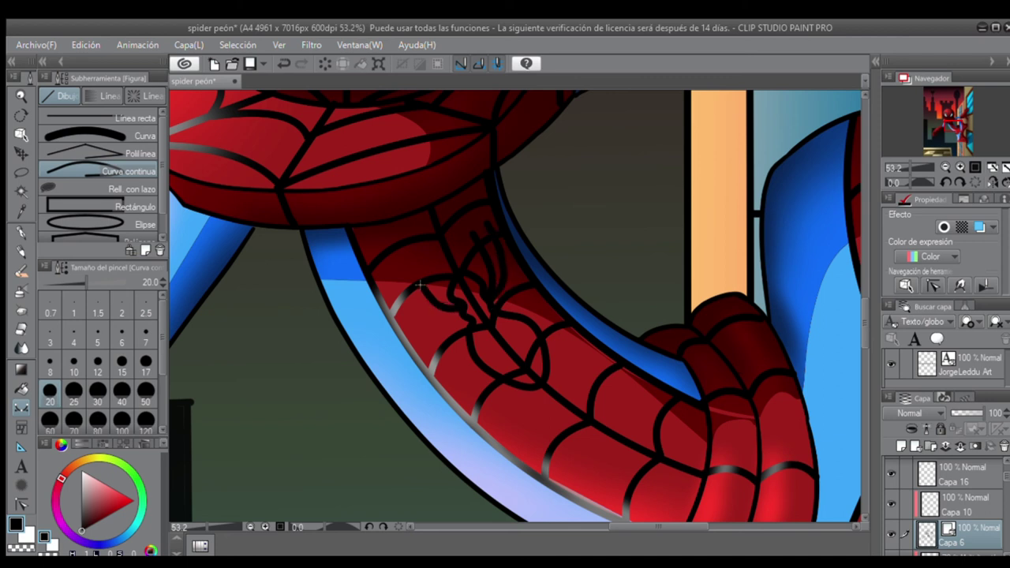
left_click_drag(444, 327, 416, 306)
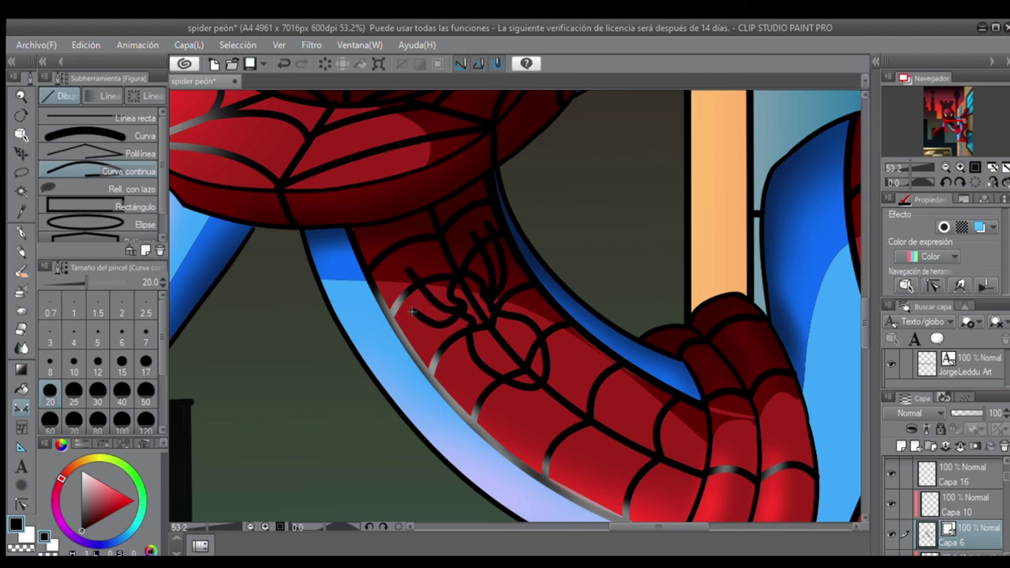
Add the spider emblem's lower legs on both sides of its body on Capa 6 with black continuous curves
left_click_drag(473, 328, 476, 412)
left_click_drag(472, 368, 501, 415)
left_click_drag(502, 302, 577, 359)
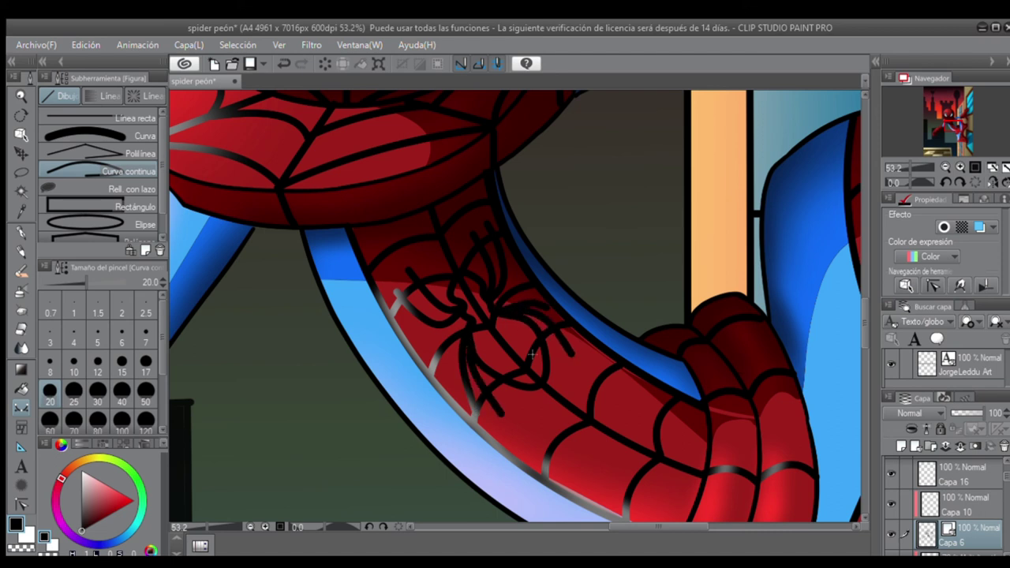
Fill the spider emblem's body and head with black on Capa 16, using the fill that refers to other layers
left_click(927, 505)
key("g")
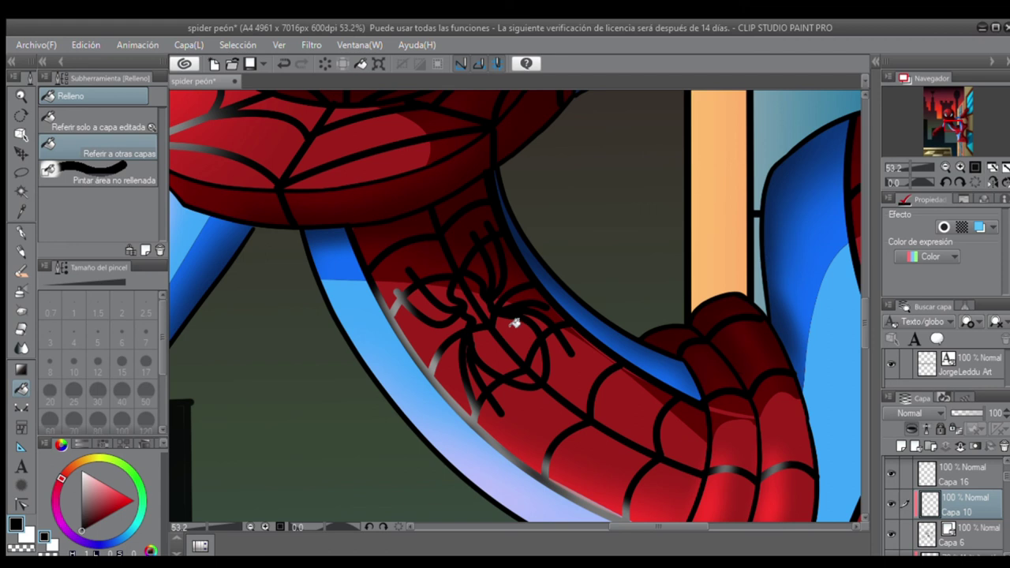
left_click(899, 472)
scroll(907, 481, "up", 2)
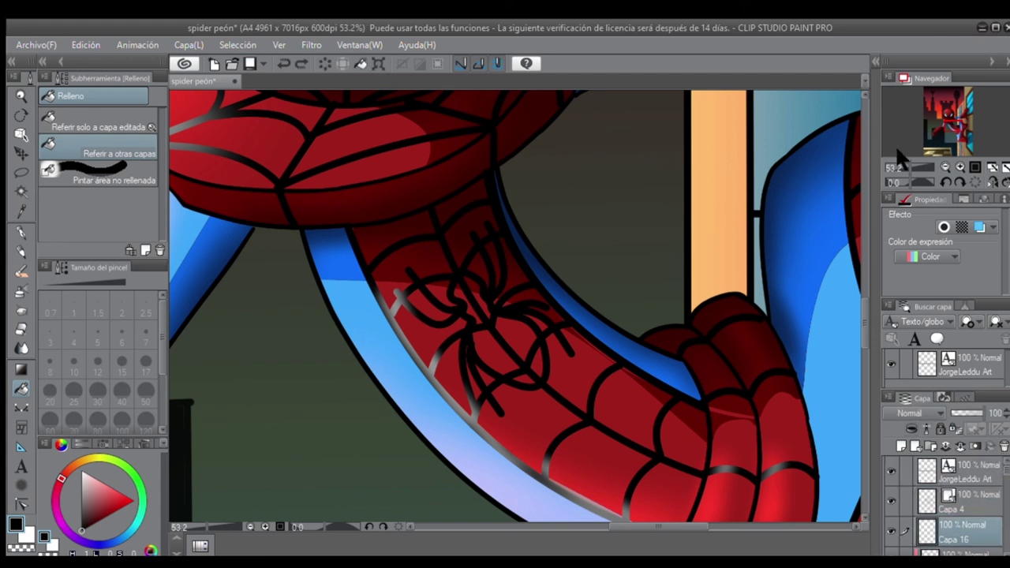
scroll(895, 144, "down", 5)
scroll(507, 305, "up", 4)
left_click(513, 363)
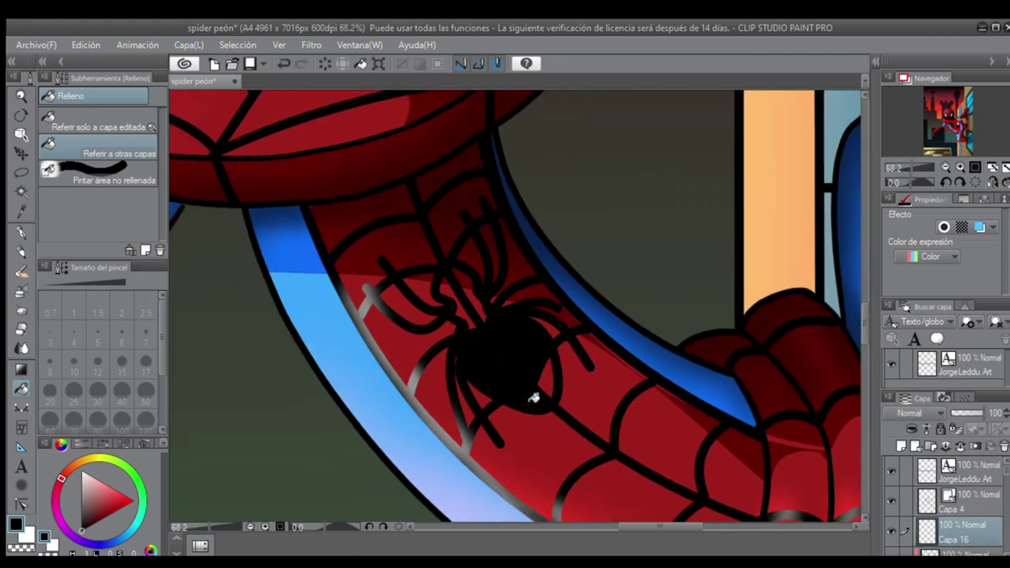
left_click(452, 284)
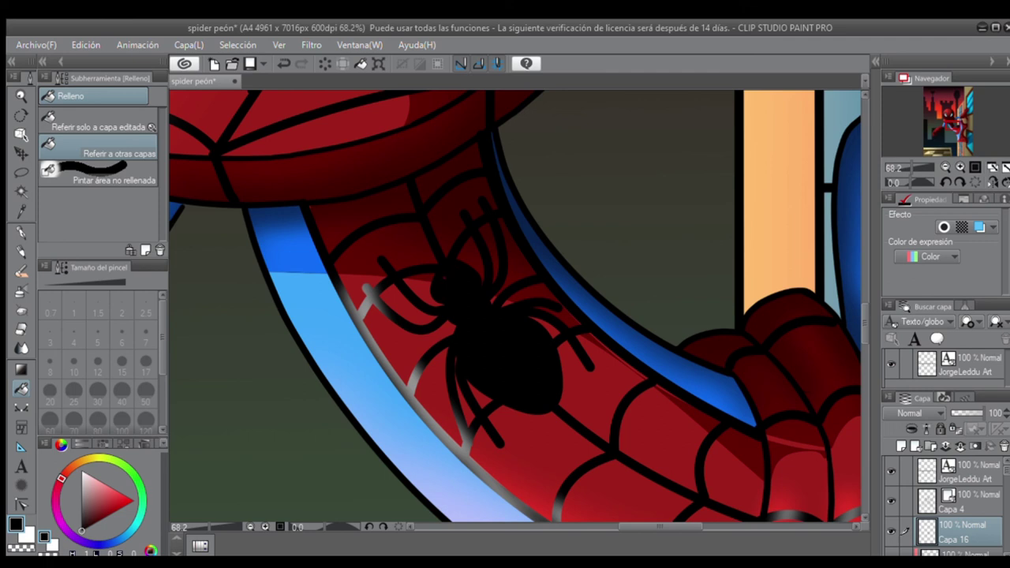
Cover the small unfilled gap in the spider's head with the black G pen on Capa 16 and save the illustration
scroll(521, 311, "up", 3)
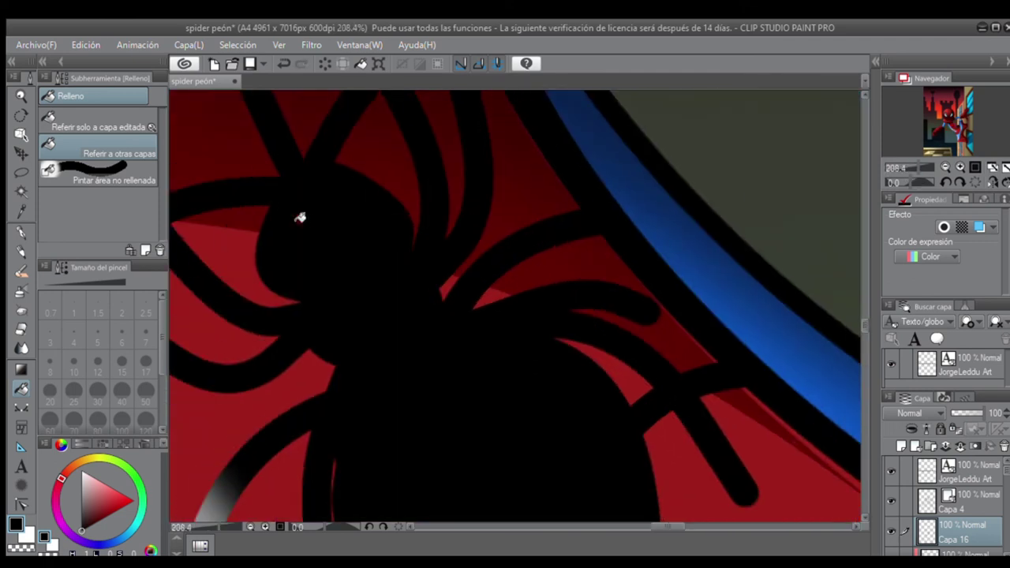
key("p")
scroll(894, 154, "down", 5)
scroll(797, 203, "up", 2)
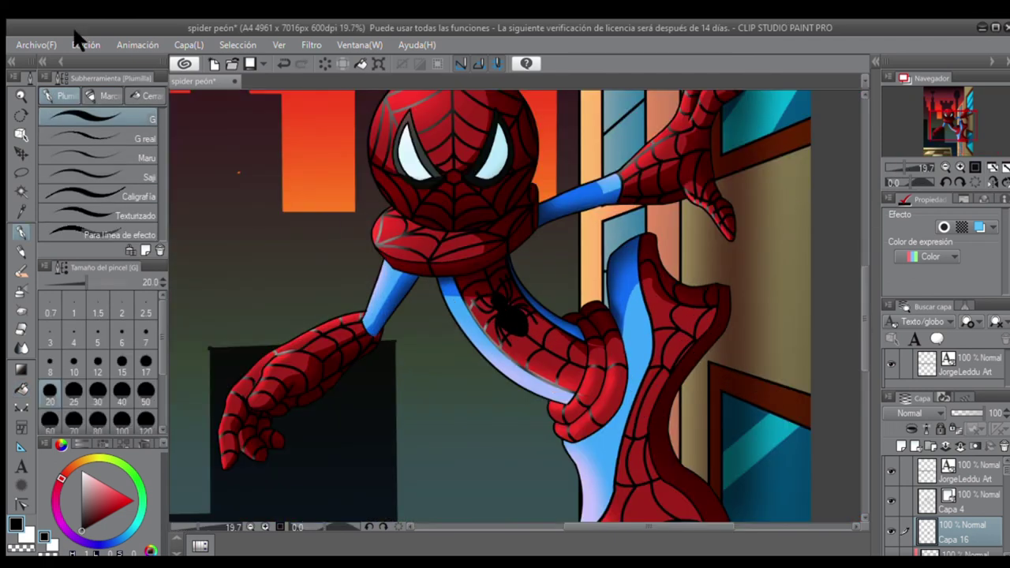
scroll(897, 158, "down", 3)
scroll(895, 157, "up", 2)
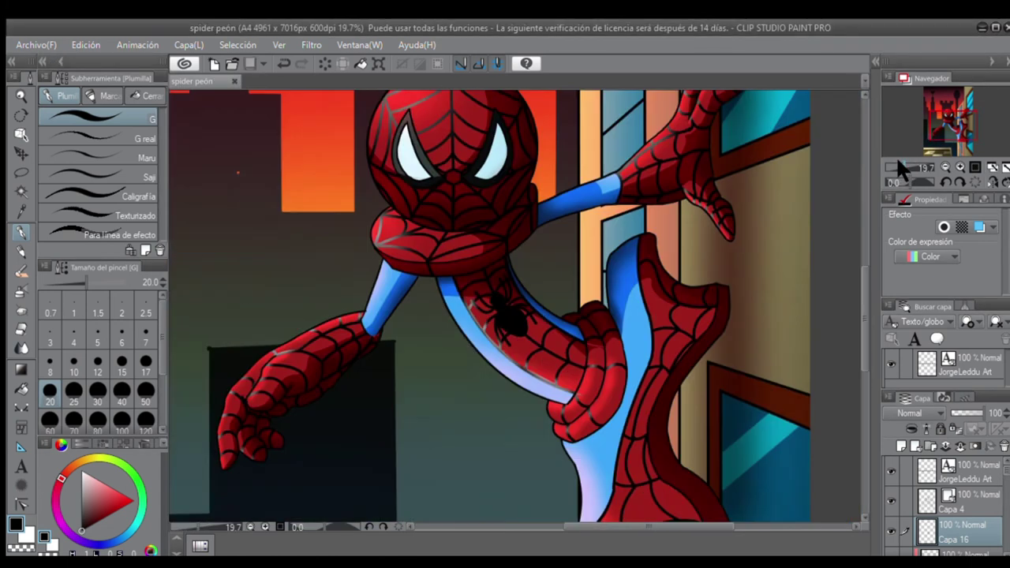
scroll(896, 156, "down", 3)
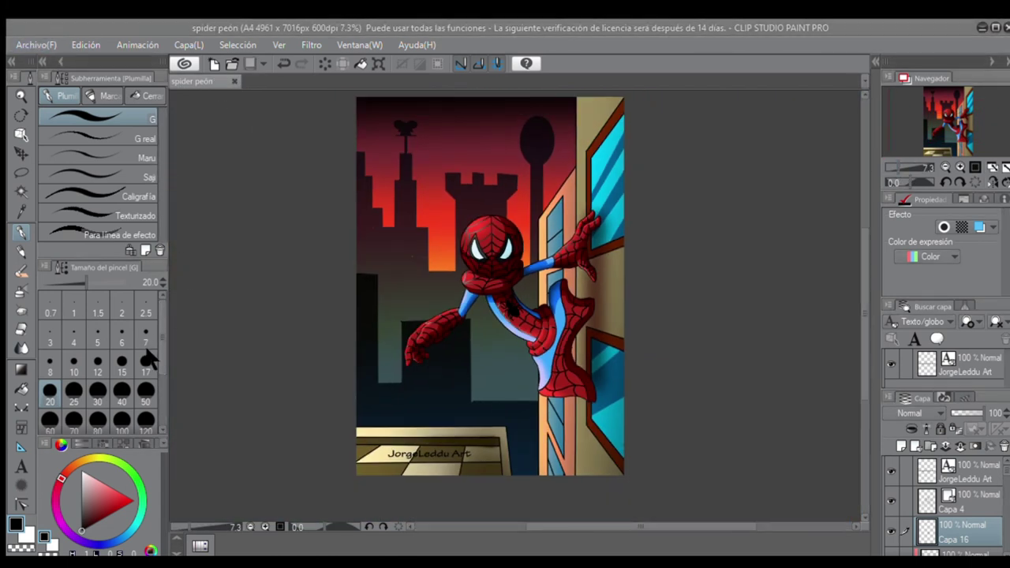